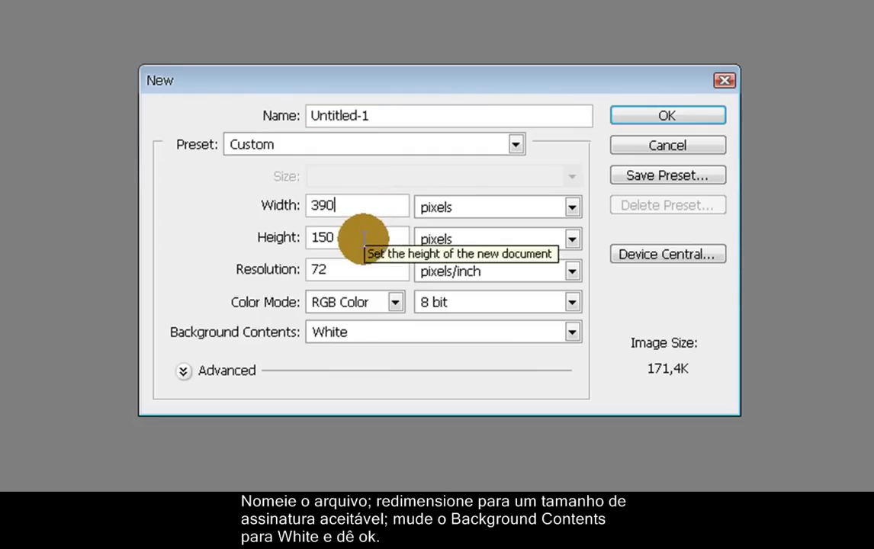
# Create a new 390 by 150 pixel RGB document at 72 pixels/inch with White background contents.
pyautogui.click(363, 236)
pyautogui.click(367, 267)
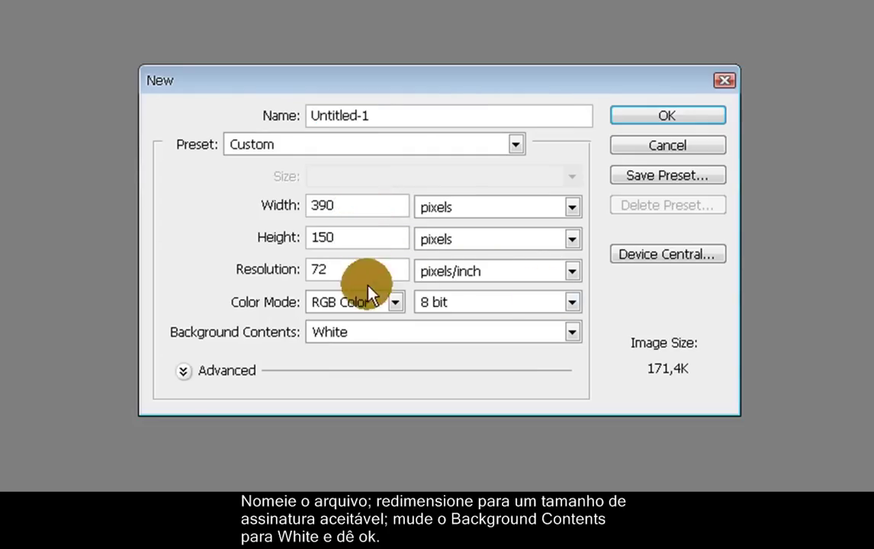
pyautogui.click(538, 239)
pyautogui.click(521, 258)
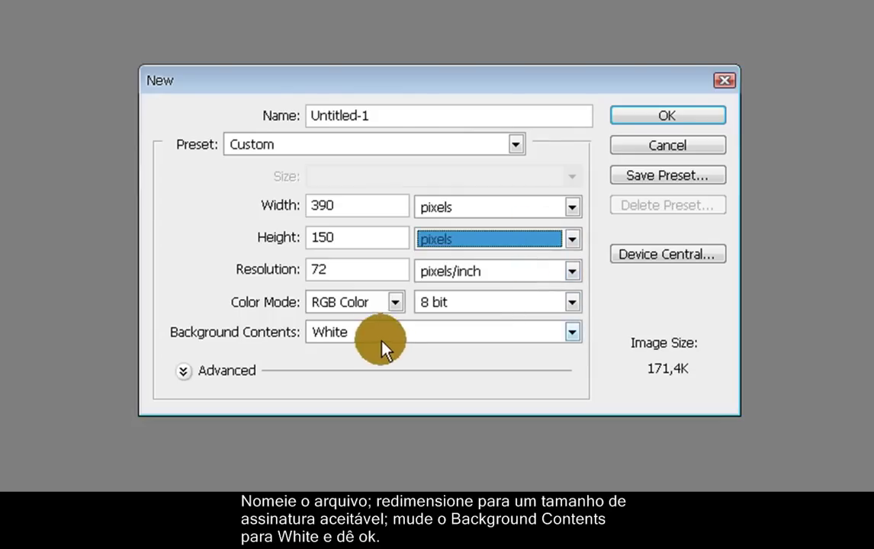
pyautogui.click(375, 333)
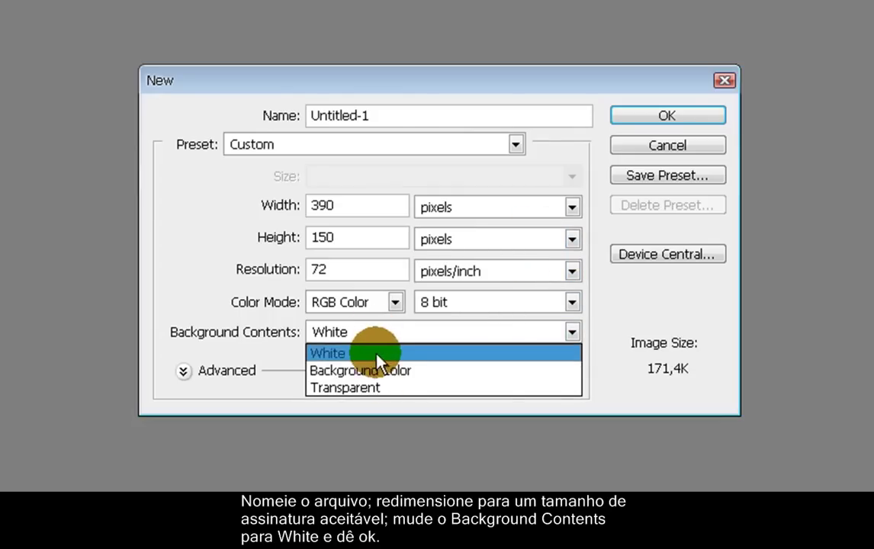
pyautogui.click(448, 354)
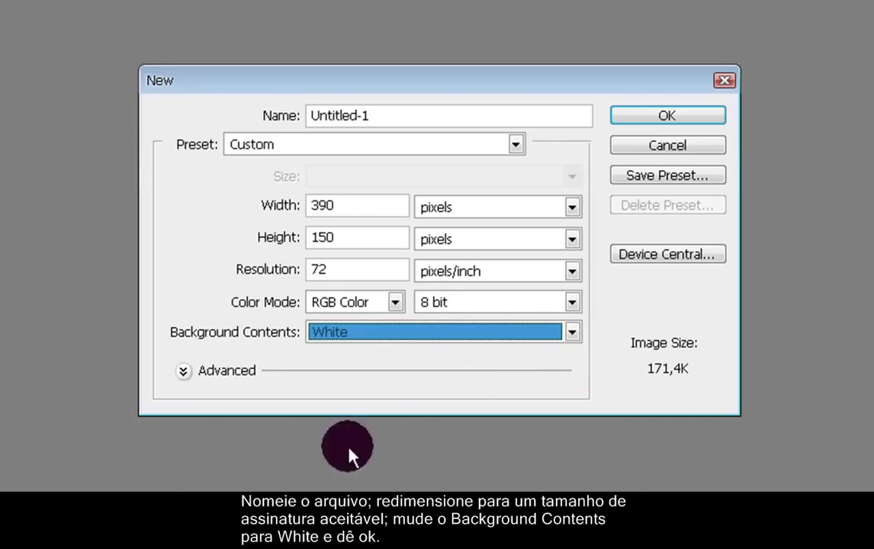
pyautogui.click(644, 116)
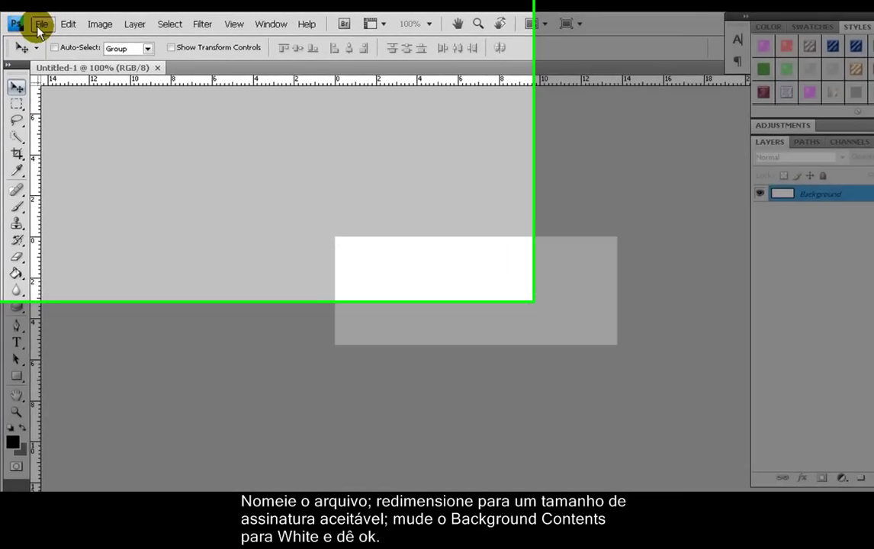
# Open the dragon-age-2-artwork image from the Dragon Age folder.
pyautogui.click(37, 22)
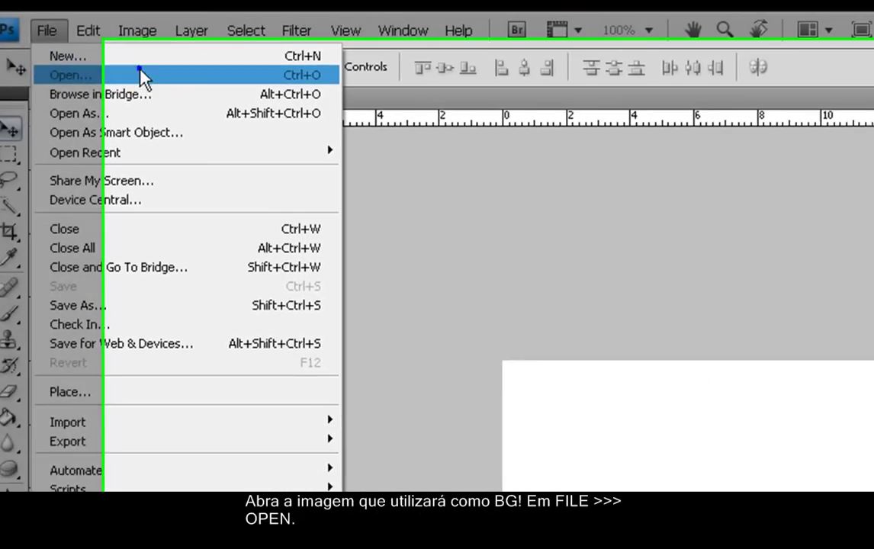
pyautogui.click(176, 86)
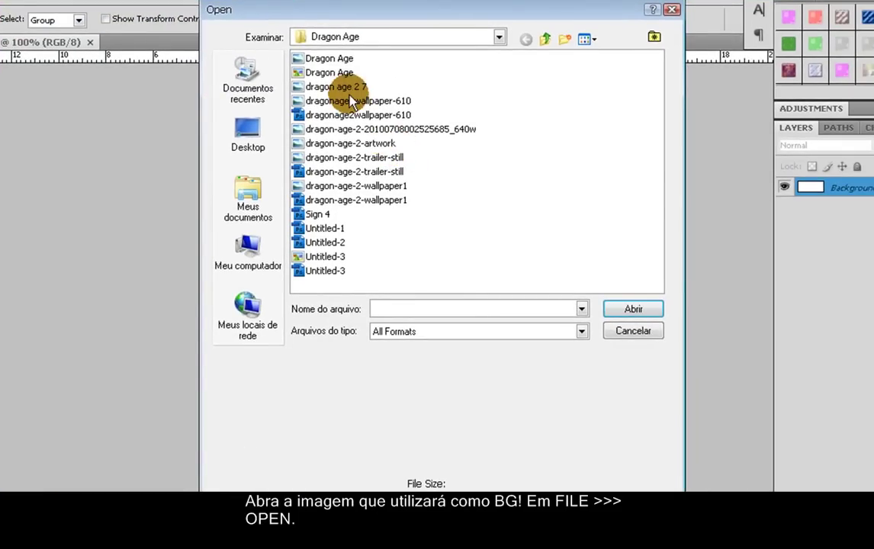
pyautogui.click(350, 101)
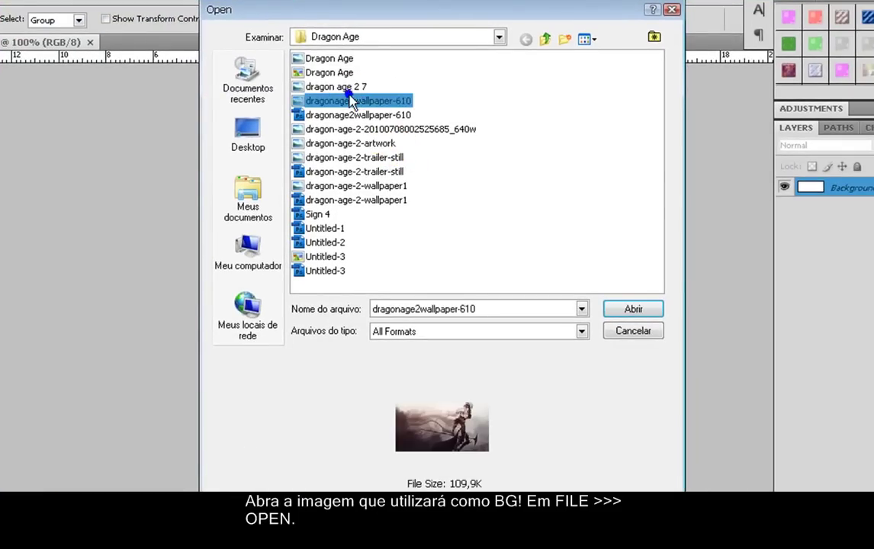
pyautogui.click(348, 129)
pyautogui.click(346, 142)
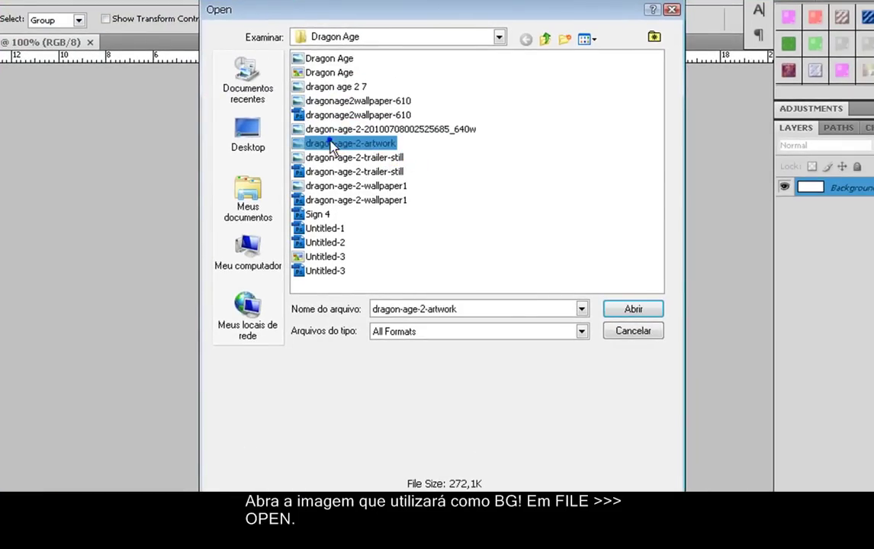
pyautogui.click(618, 308)
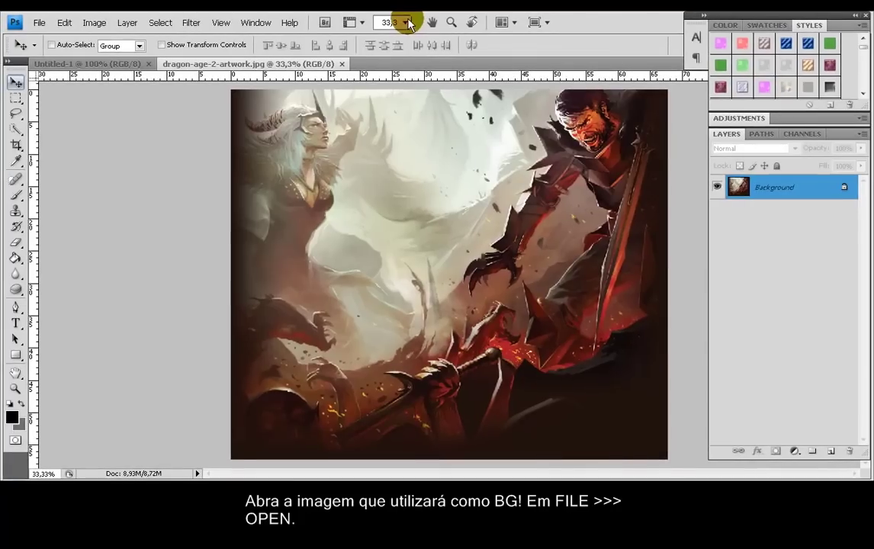
# Duplicate the Background layer of the Dragon Age artwork.
pyautogui.click(408, 23)
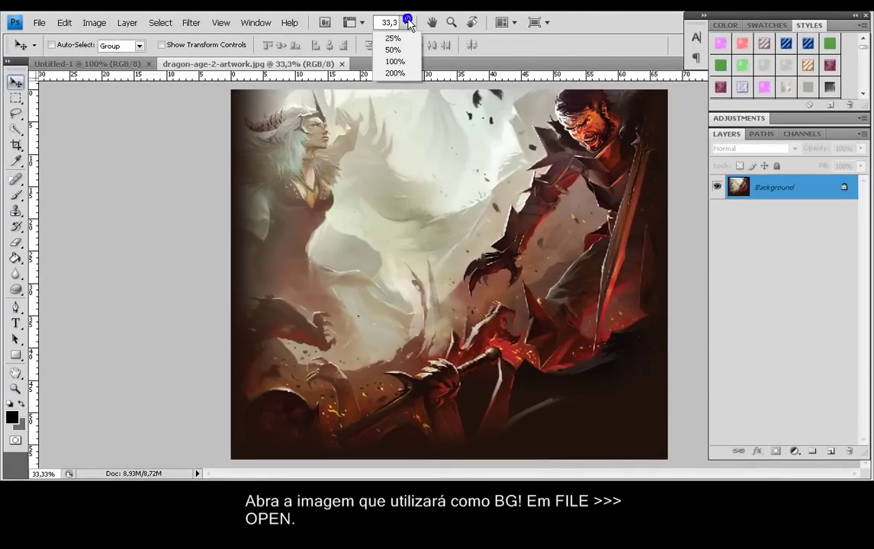
pyautogui.click(411, 64)
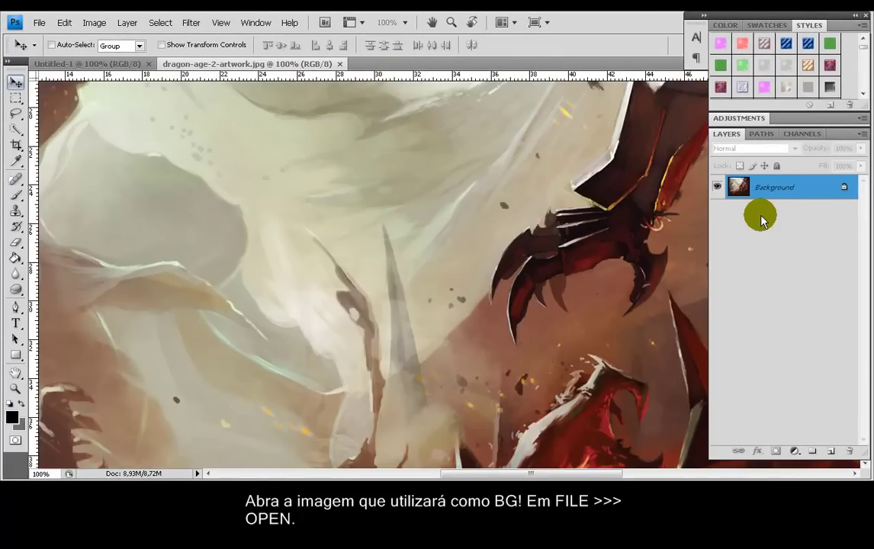
pyautogui.hotkey('ctrl', 'j')
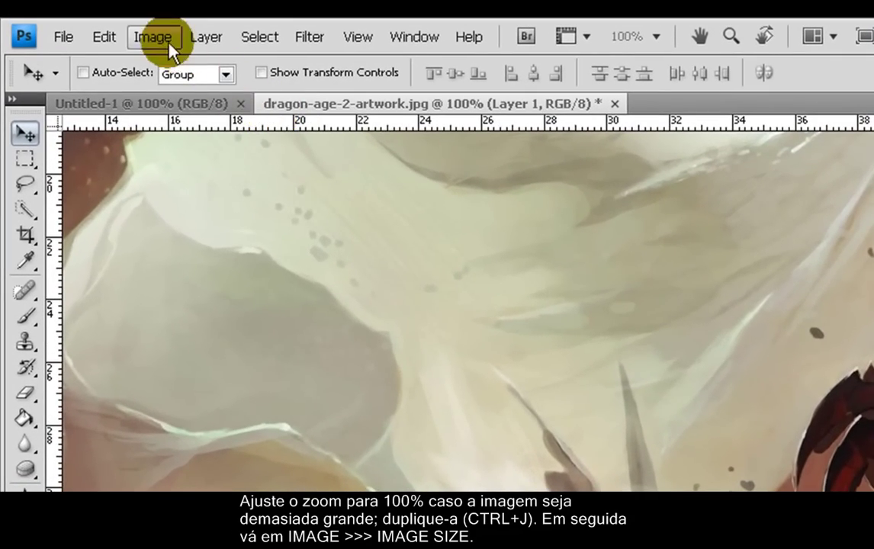
# Resize the artwork to a width of 620 pixels with Constrain Proportions enabled.
pyautogui.click(162, 37)
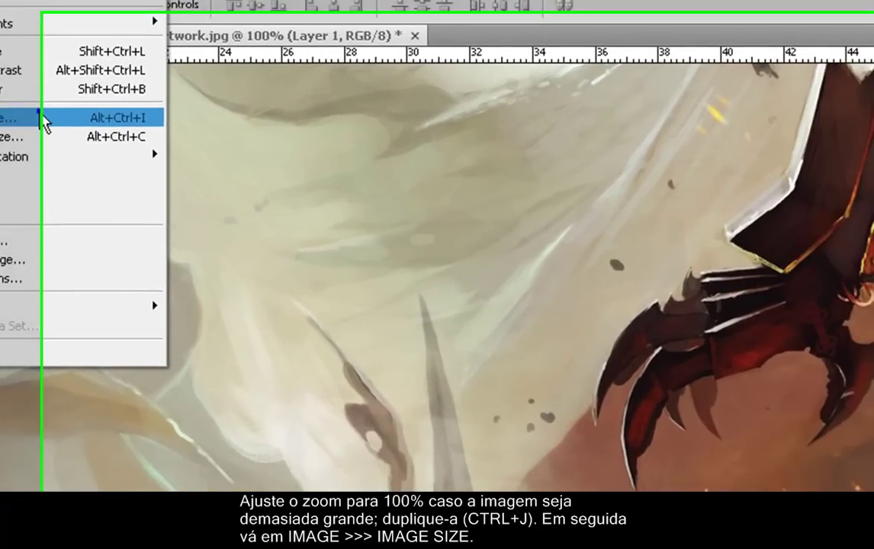
pyautogui.click(103, 155)
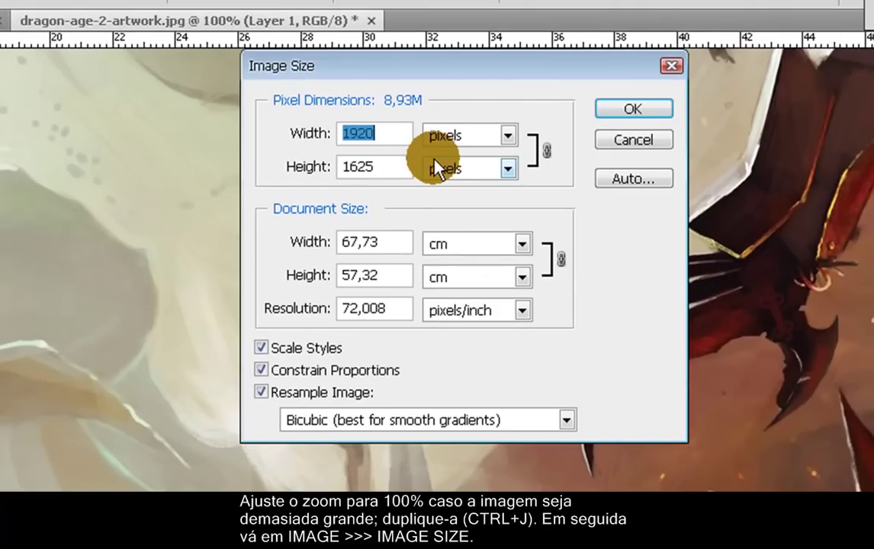
pyautogui.write('620')
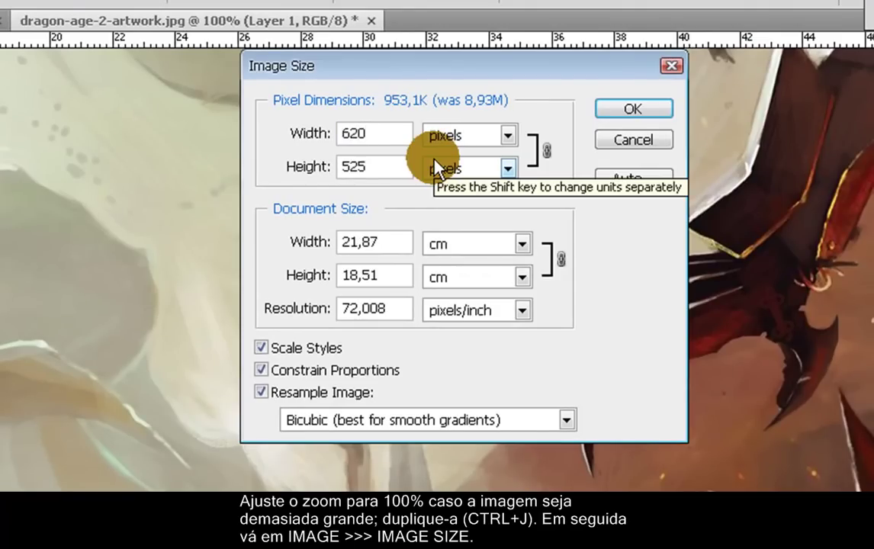
pyautogui.click(260, 370)
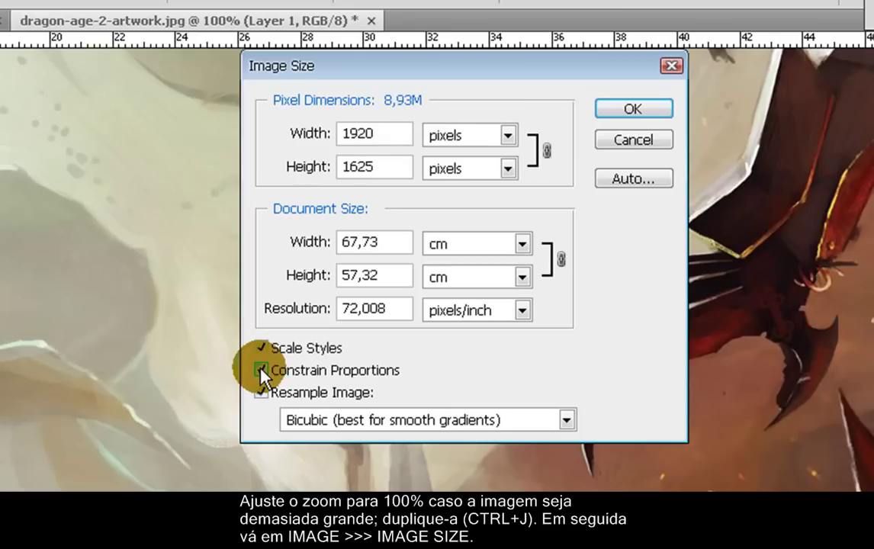
pyautogui.click(260, 370)
pyautogui.click(260, 370)
pyautogui.doubleClick(371, 133)
pyautogui.write('620')
pyautogui.press('Return')
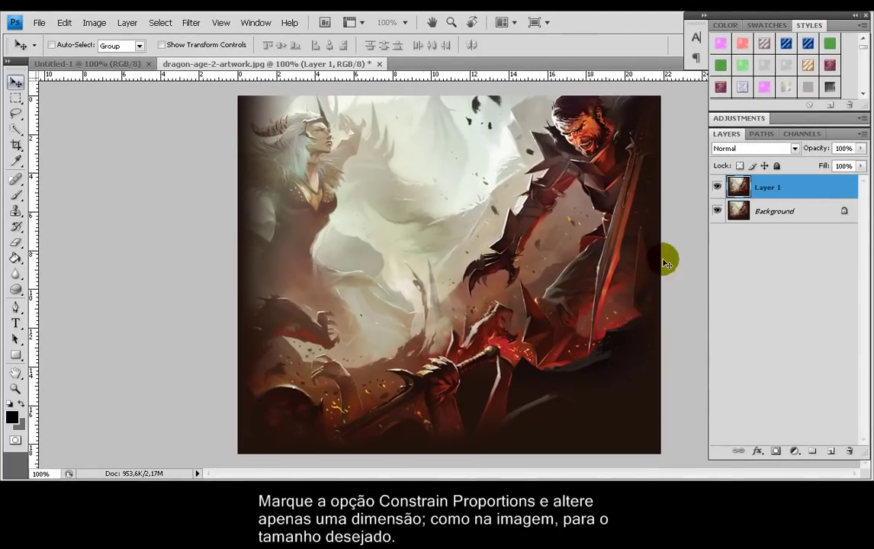
# Move the resized artwork layer into the Untitled-1 document and position it over the white canvas.
pyautogui.click(463, 313)
pyautogui.moveTo(462, 313); pyautogui.dragTo(493, 357)
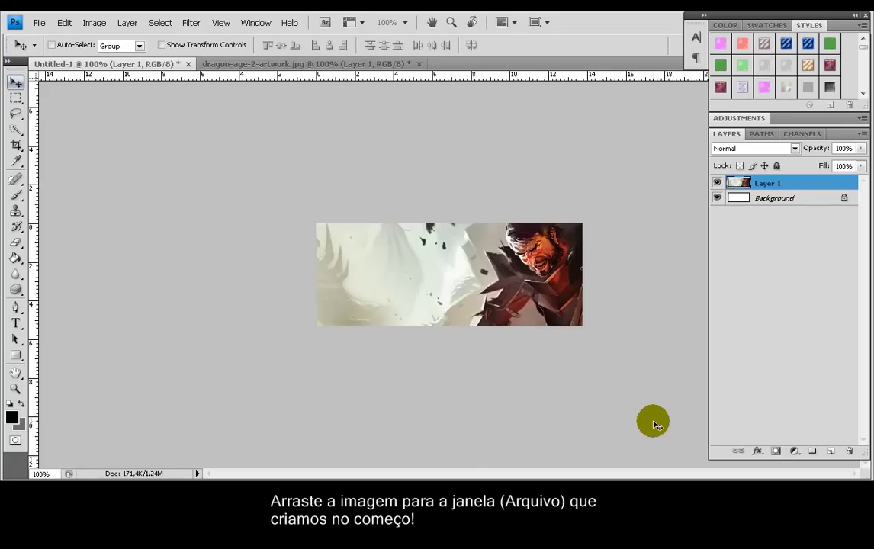
pyautogui.moveTo(456, 281)
pyautogui.mouseDown()
pyautogui.moveTo(484, 241)
pyautogui.moveTo(505, 238)
pyautogui.moveTo(493, 275)
pyautogui.moveTo(431, 277)
pyautogui.moveTo(460, 279)
pyautogui.mouseUp()
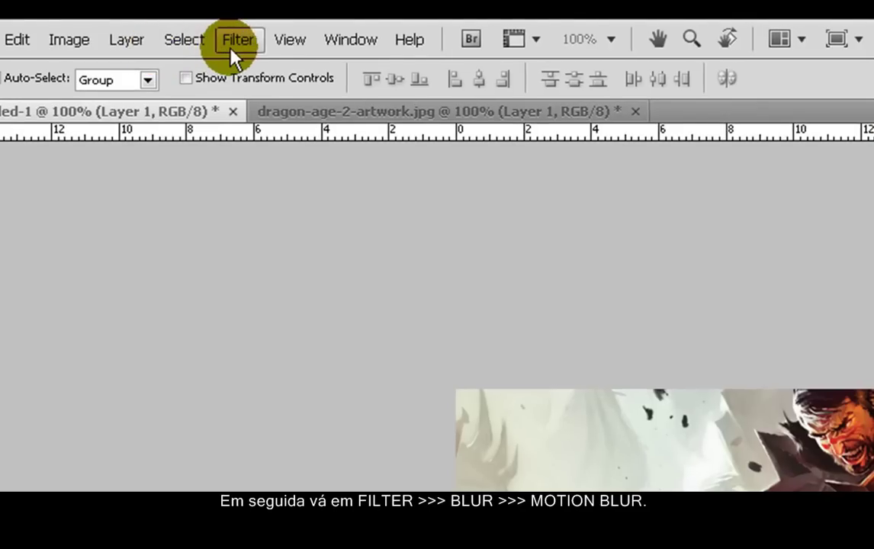
# Apply a Motion Blur to the artwork layer with an angle of 50° and a distance of 55 pixels.
pyautogui.click(223, 42)
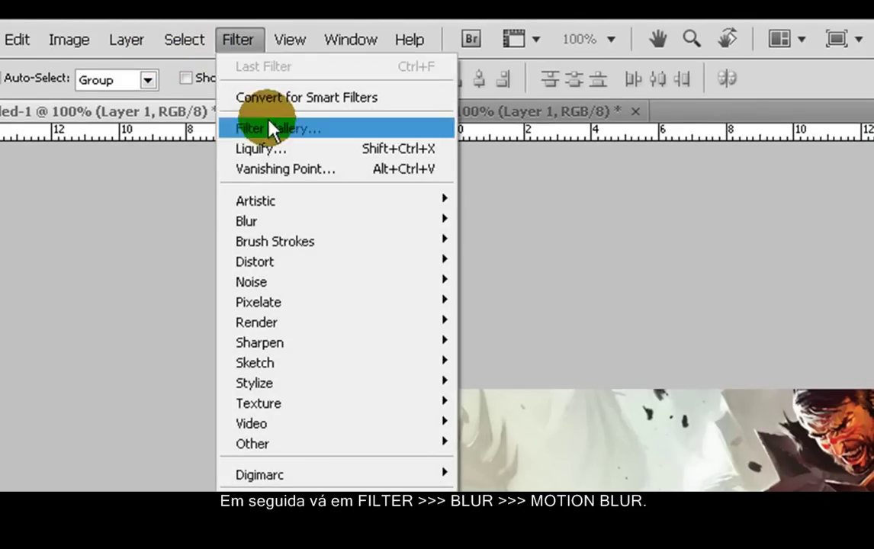
pyautogui.moveTo(278, 221)
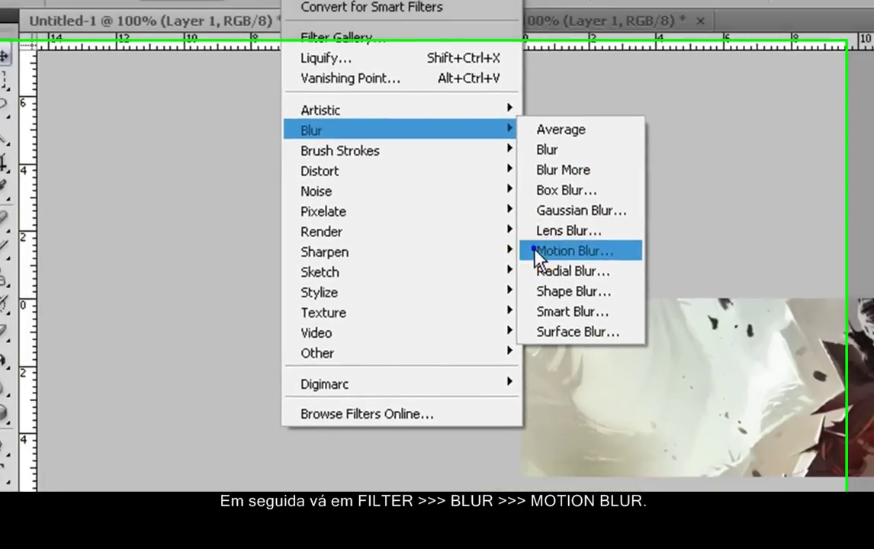
pyautogui.click(545, 339)
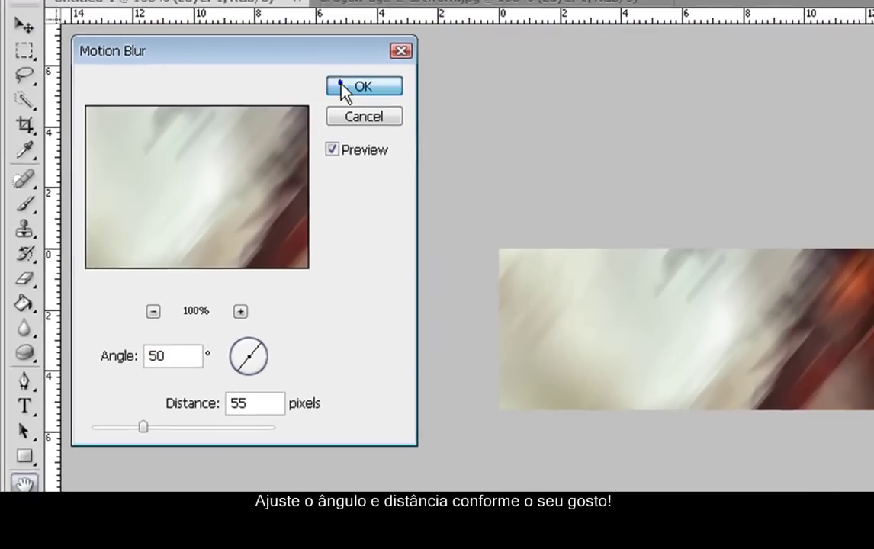
pyautogui.click(378, 78)
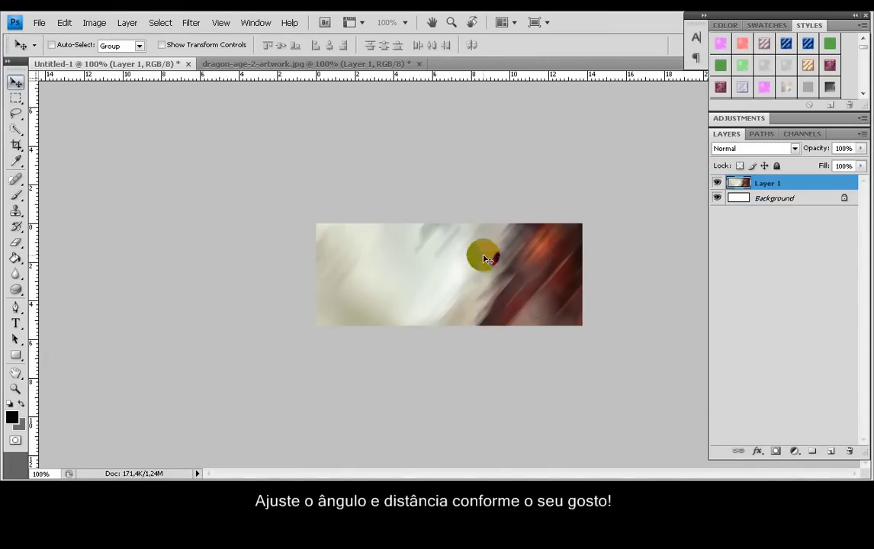
# Add a new layer above the blurred artwork and open the Brush tool's preset picker.
pyautogui.click(834, 453)
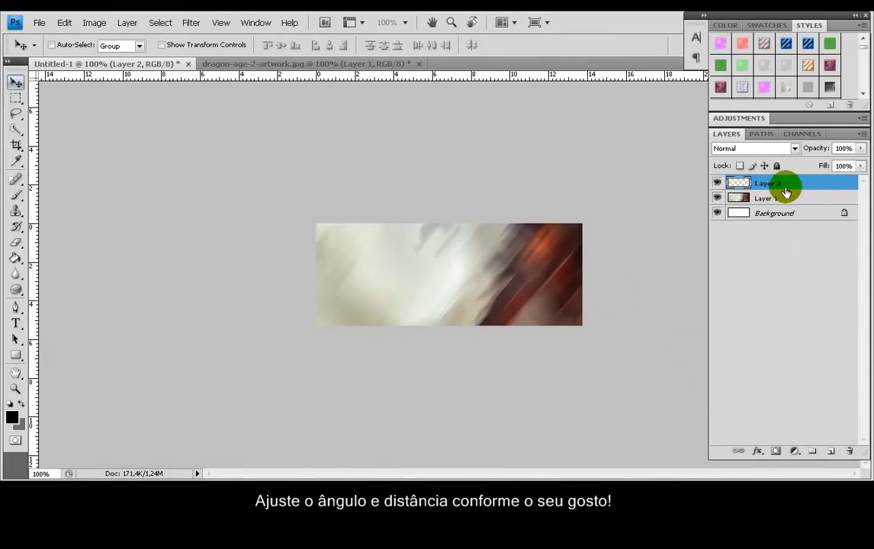
pyautogui.click(16, 196)
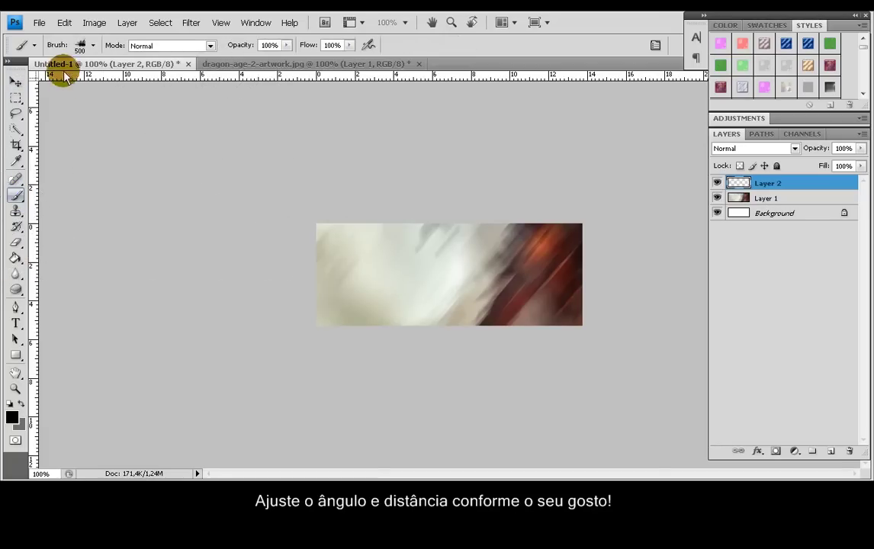
pyautogui.click(92, 45)
# Try out the Fractals, Floral_Corners and finger grunge brush sets, replacing the current brushes each time.
pyautogui.click(171, 69)
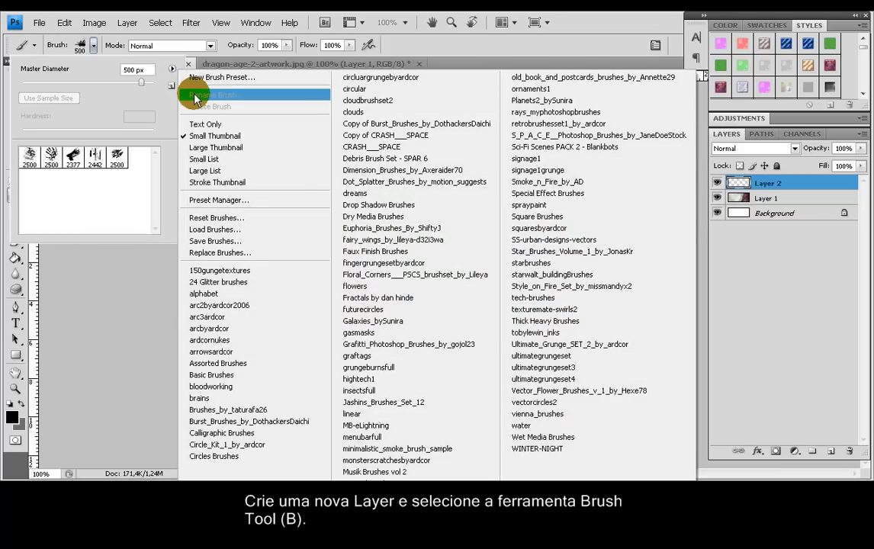
pyautogui.click(365, 297)
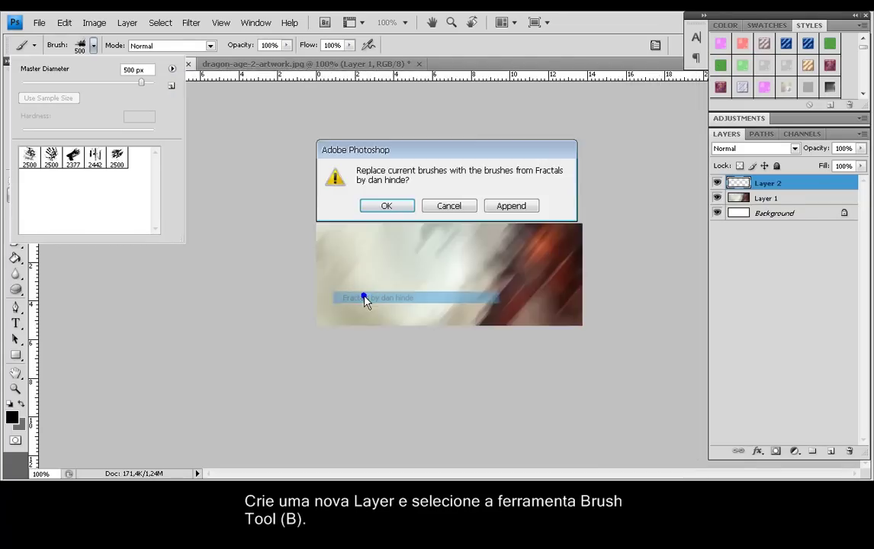
pyautogui.click(384, 207)
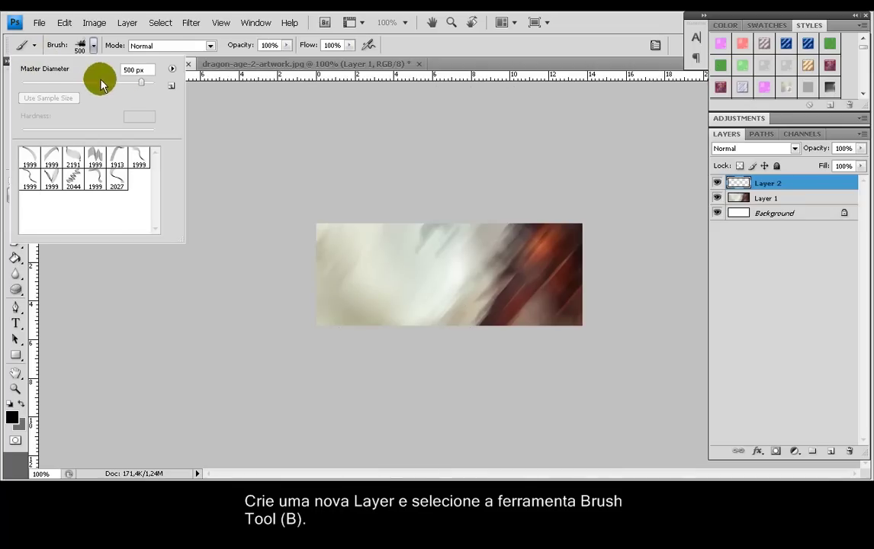
pyautogui.click(171, 69)
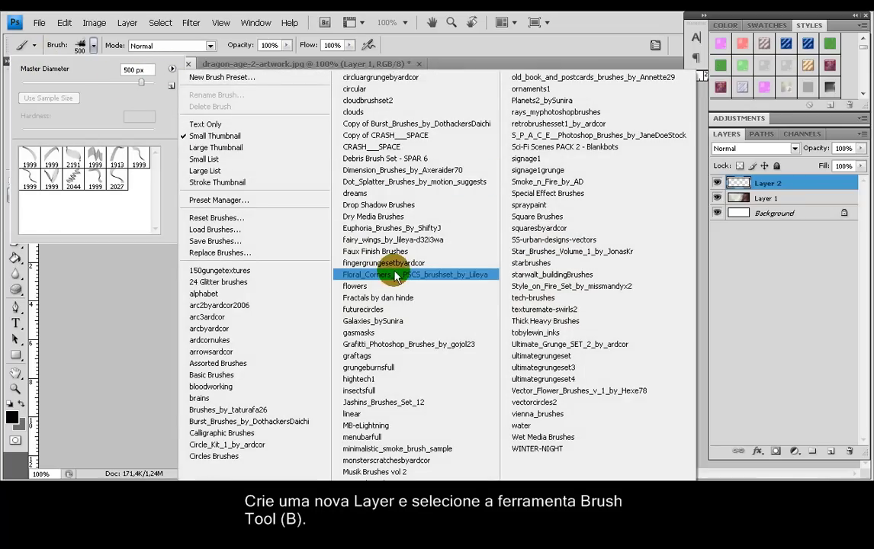
pyautogui.click(396, 276)
pyautogui.click(384, 206)
pyautogui.click(171, 70)
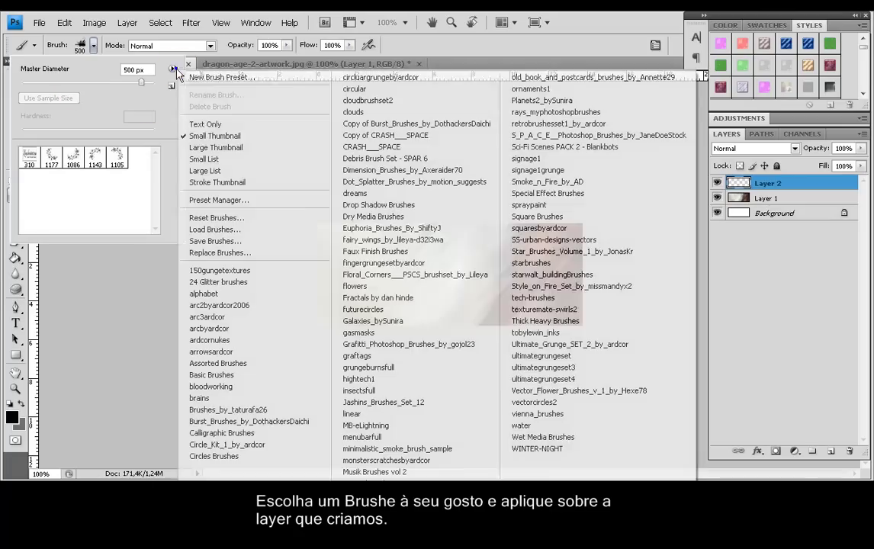
pyautogui.click(435, 263)
pyautogui.click(402, 209)
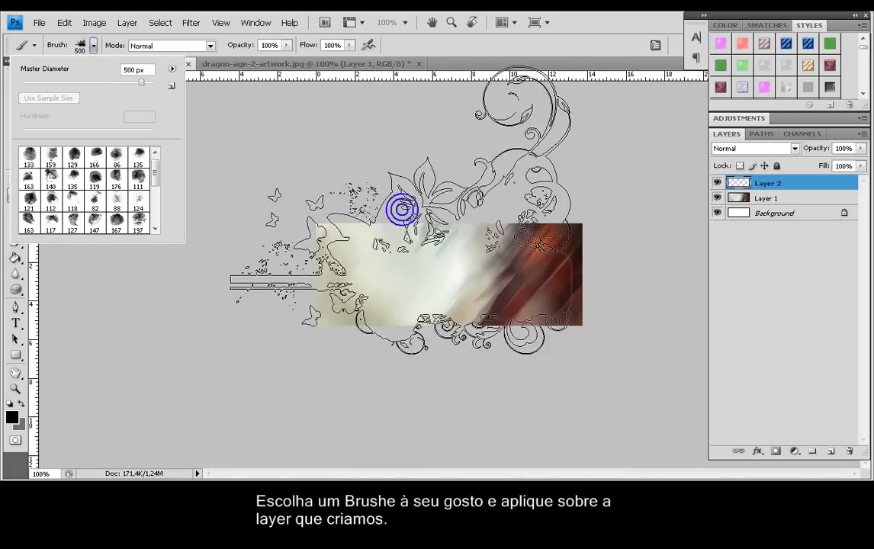
# Replace the brushes with the Brushes_by_taturafa26 set, choose the 639 px floral swirl brush and swap the foreground and background colors.
pyautogui.click(172, 70)
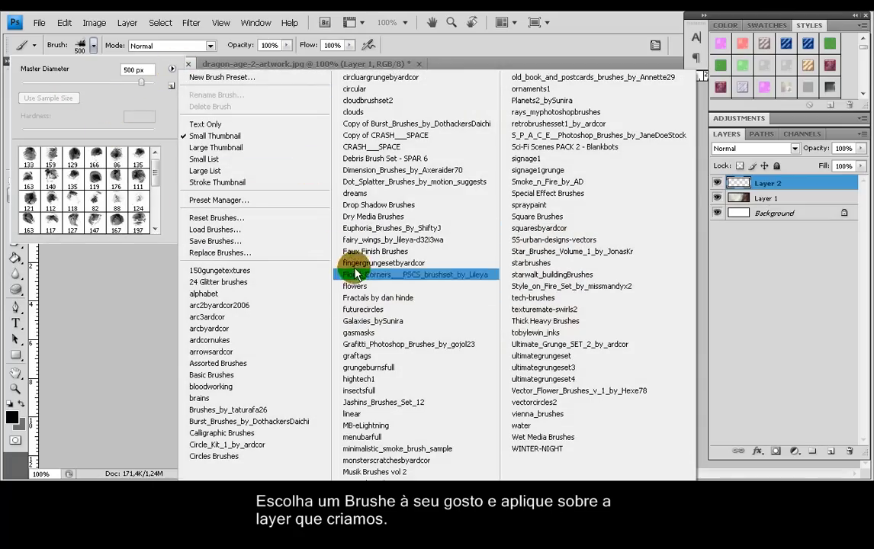
pyautogui.click(256, 410)
pyautogui.click(383, 206)
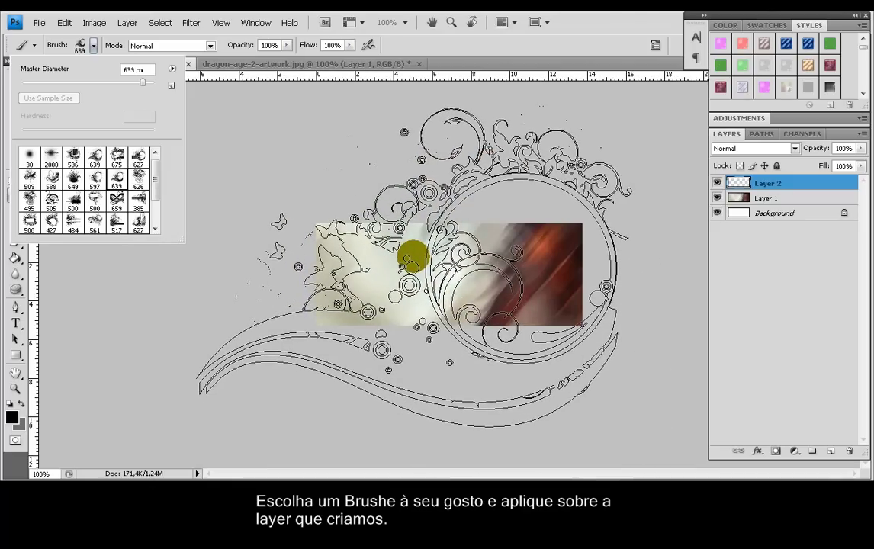
pyautogui.click(93, 45)
pyautogui.click(18, 404)
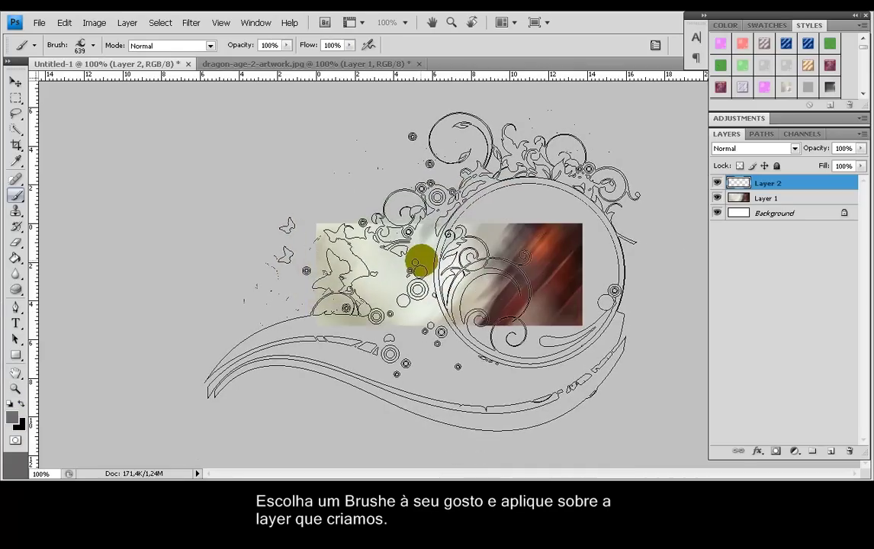
# Stamp the 639 px floral swirl in gray over the banner's left part, and choose the 495 px floral brush.
pyautogui.click(401, 259)
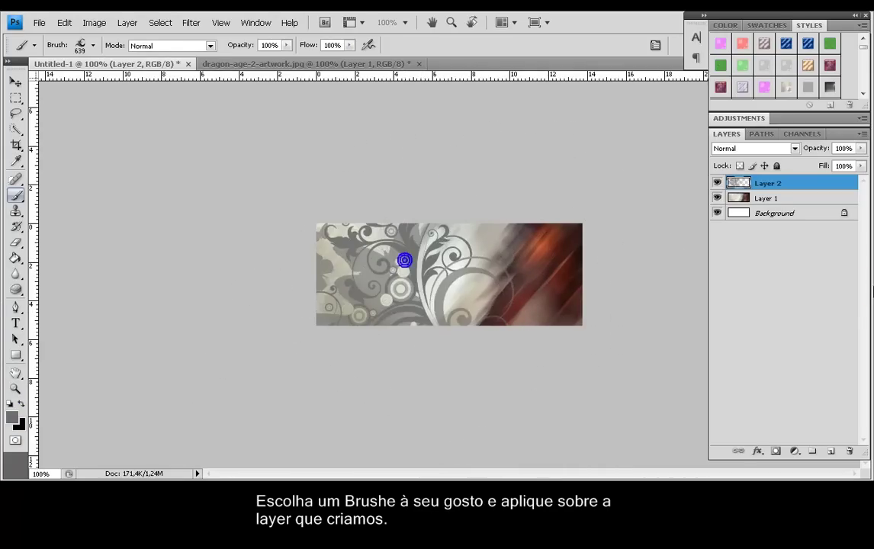
pyautogui.click(93, 45)
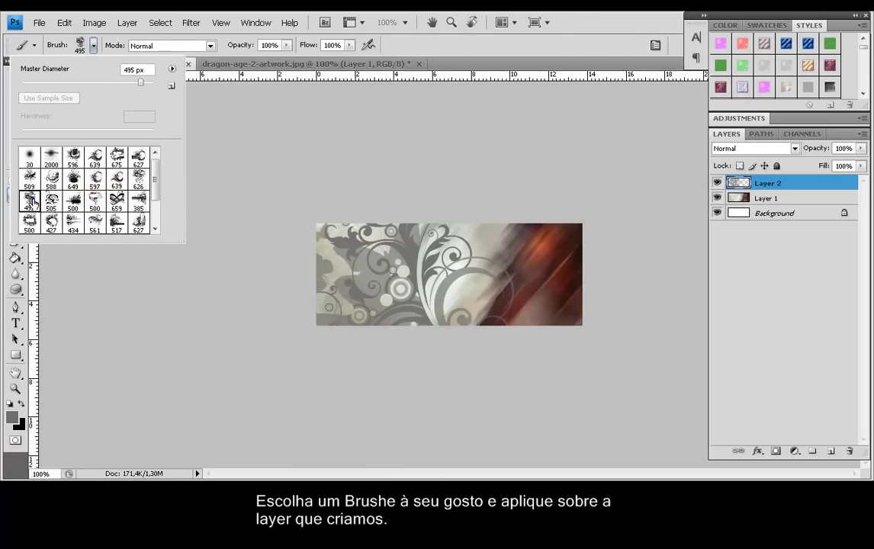
pyautogui.click(93, 45)
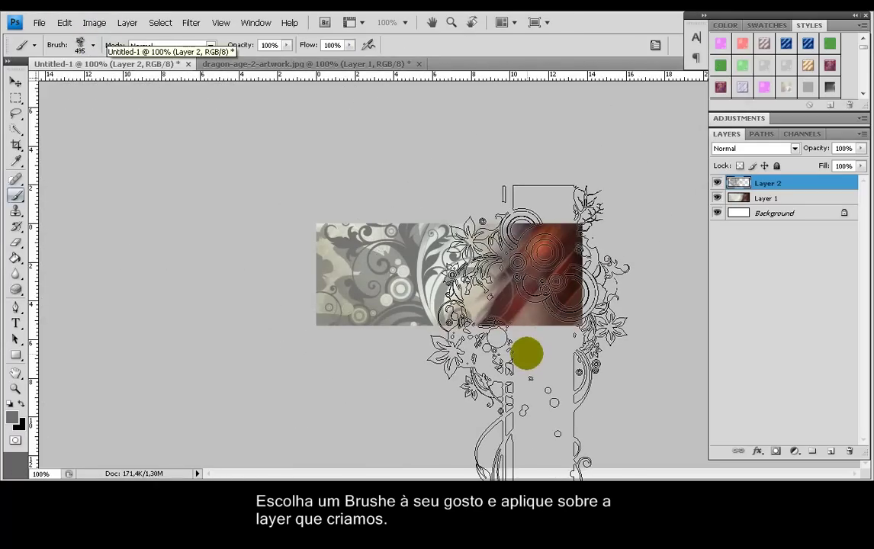
# Choose the 509 px floral brush at 391 px diameter, try a black stamp over the banner's right part, and undo it.
pyautogui.click(93, 47)
pyautogui.scroll(-1, 50, 221)
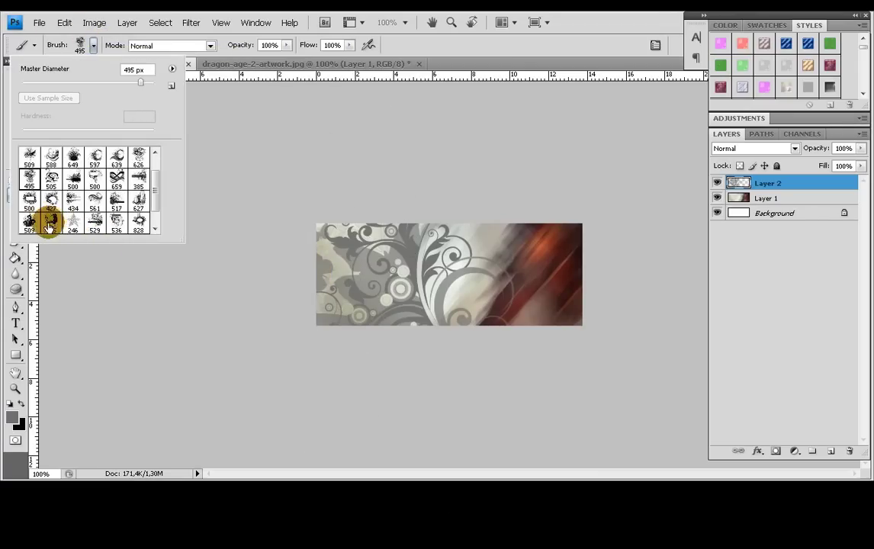
pyautogui.moveTo(145, 90); pyautogui.dragTo(134, 89)
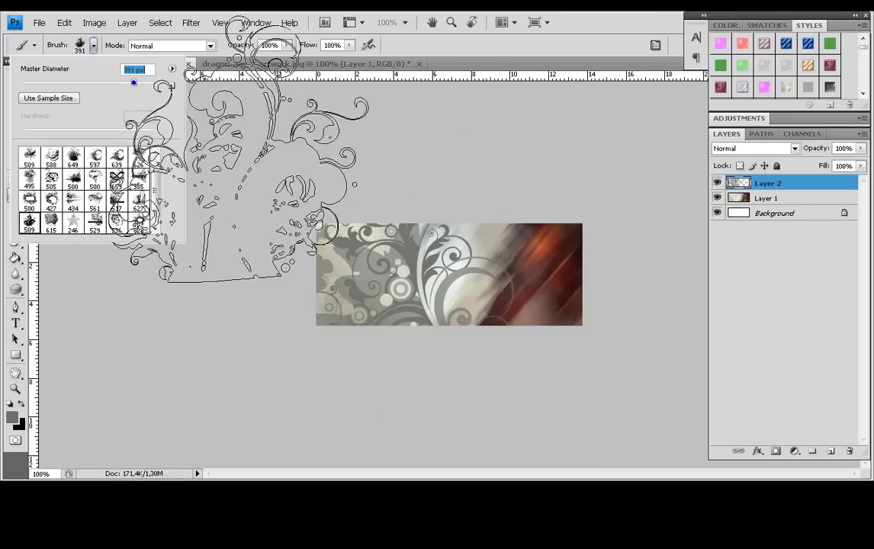
pyautogui.click(93, 46)
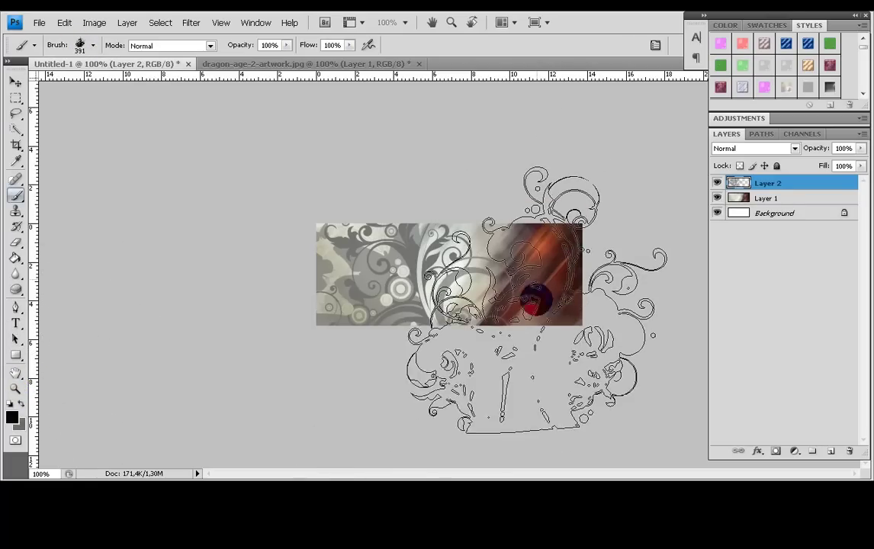
pyautogui.click(526, 260)
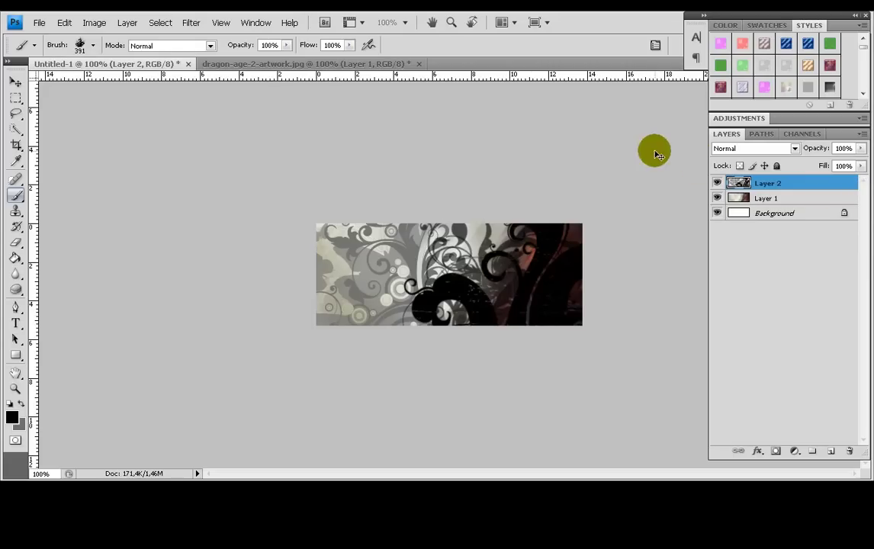
pyautogui.hotkey('ctrl', 'z')
# Set the foreground color to dark gray and stamp the 391 px floral brush over the banner's right part.
pyautogui.click(11, 415)
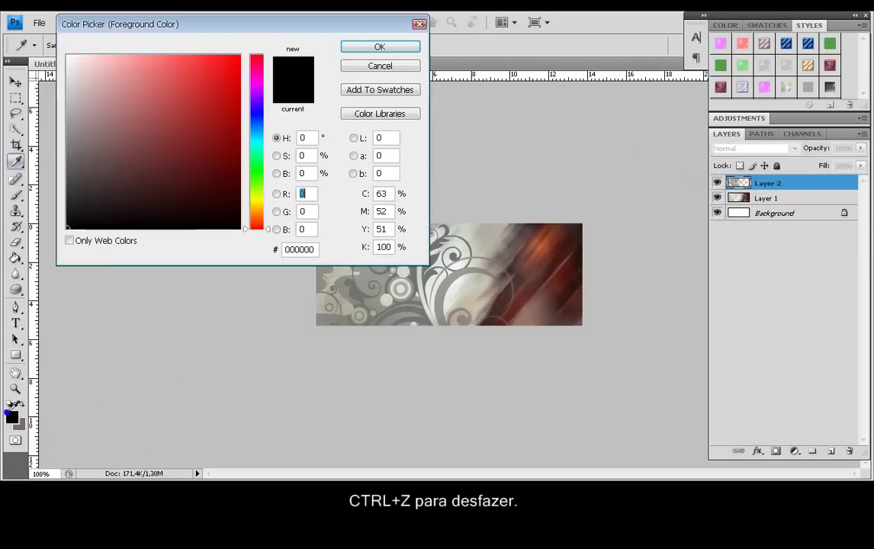
pyautogui.click(67, 168)
pyautogui.click(361, 47)
pyautogui.click(526, 284)
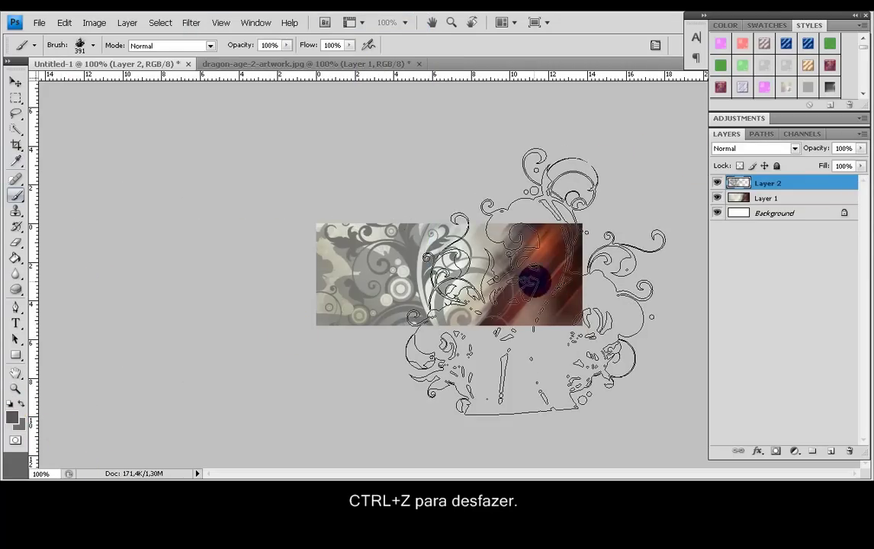
pyautogui.click(15, 83)
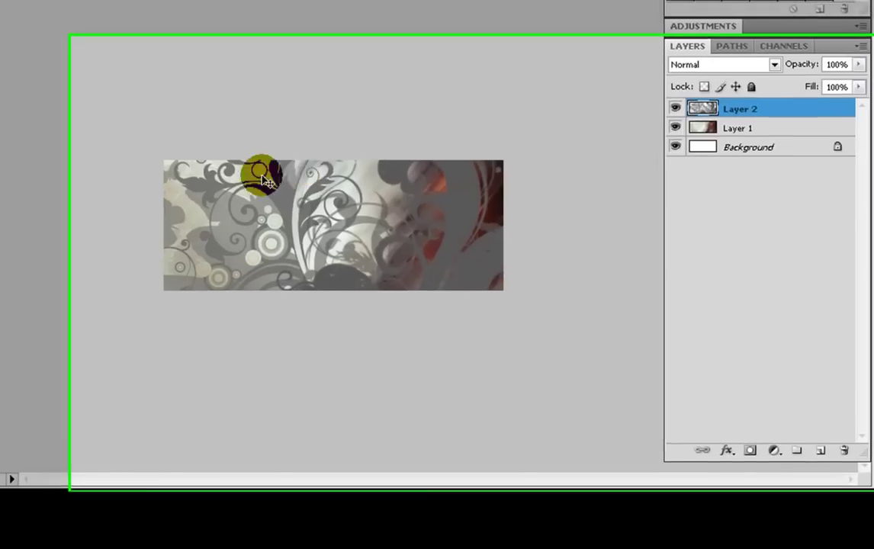
# Try out blend modes on Layer 2 from Luminosity backward through the list, returning to Normal.
pyautogui.click(734, 64)
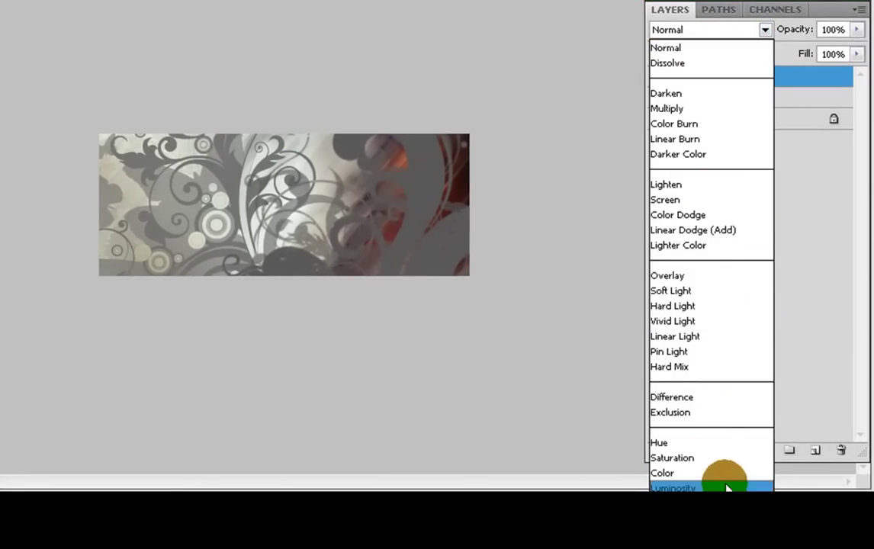
pyautogui.click(726, 488)
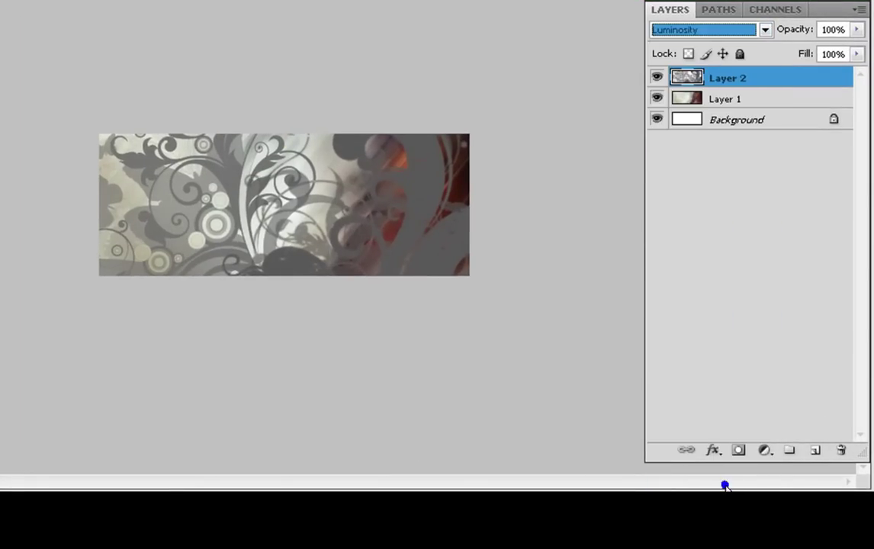
pyautogui.press('Up')
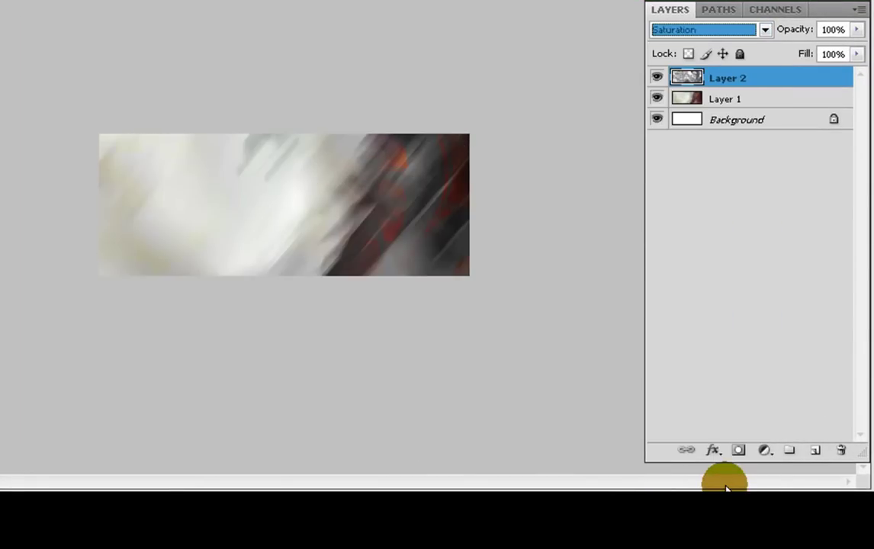
pyautogui.press('Up')
pyautogui.press('Up')
pyautogui.press('Up')
pyautogui.press('Up')
pyautogui.press('Up')
pyautogui.press('Up')
pyautogui.press('Up')
pyautogui.press('Up')
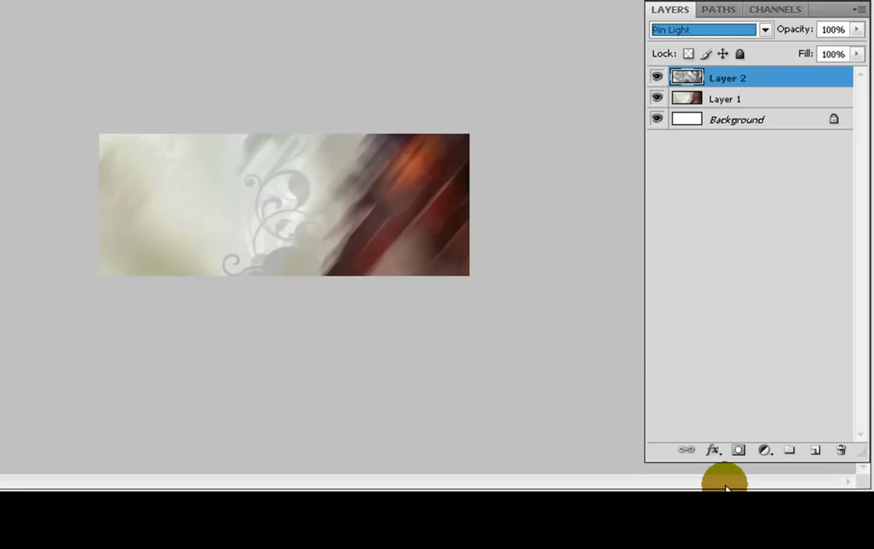
pyautogui.press('Up')
pyautogui.press('Up')
pyautogui.press('Up')
pyautogui.press('Up')
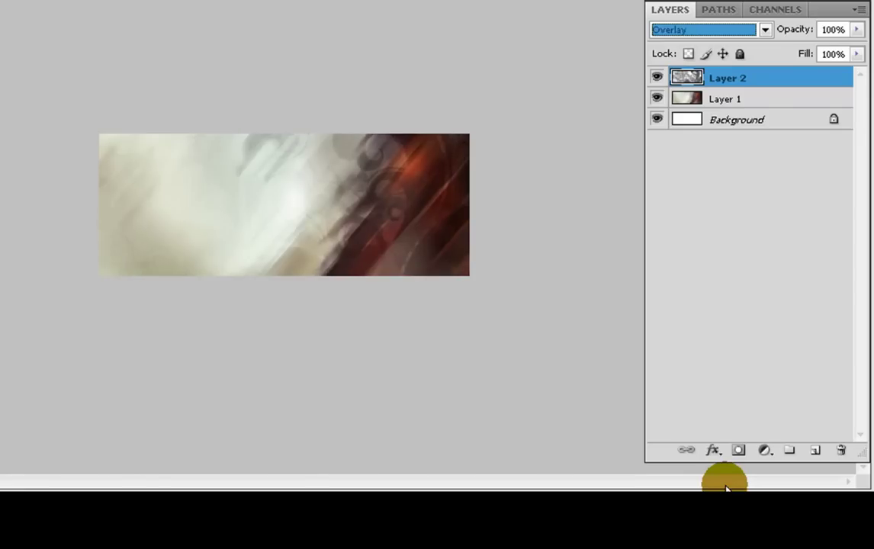
pyautogui.press('Up')
pyautogui.press('Up')
pyautogui.press('Up')
pyautogui.press('Up')
pyautogui.press('Up')
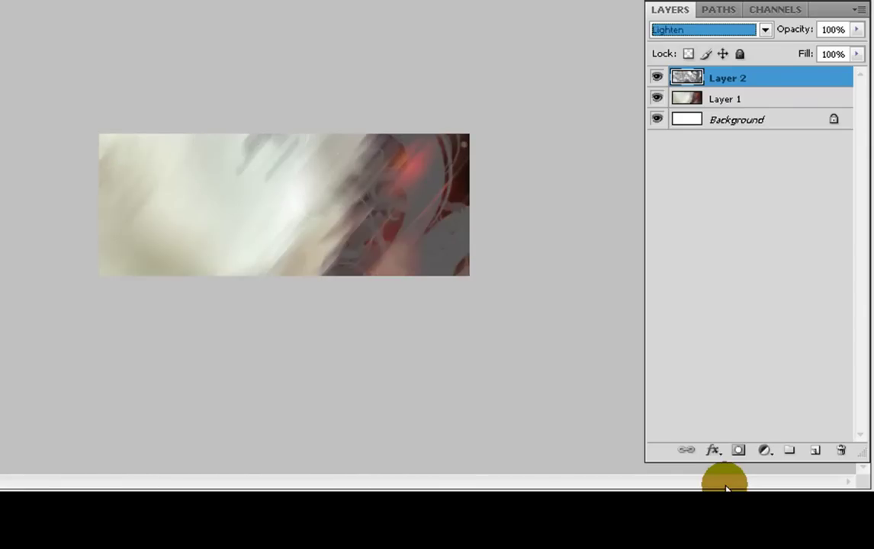
pyautogui.press('Up')
pyautogui.press('Up')
pyautogui.press('Up')
pyautogui.press('Up')
pyautogui.press('Up')
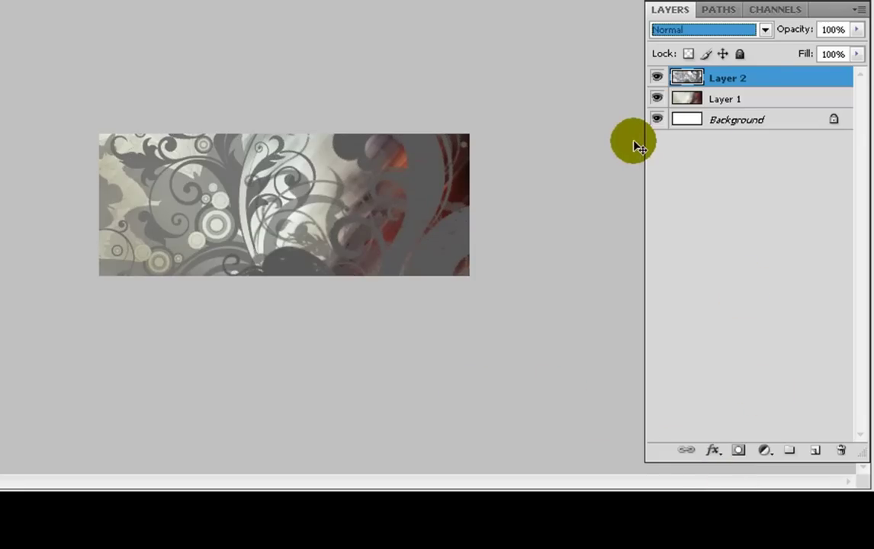
# Duplicate Layer 2 and move the original below the motion-blurred Layer 1.
pyautogui.hotkey('ctrl', 'j')
pyautogui.click(717, 102)
pyautogui.moveTo(725, 101); pyautogui.dragTo(725, 129)
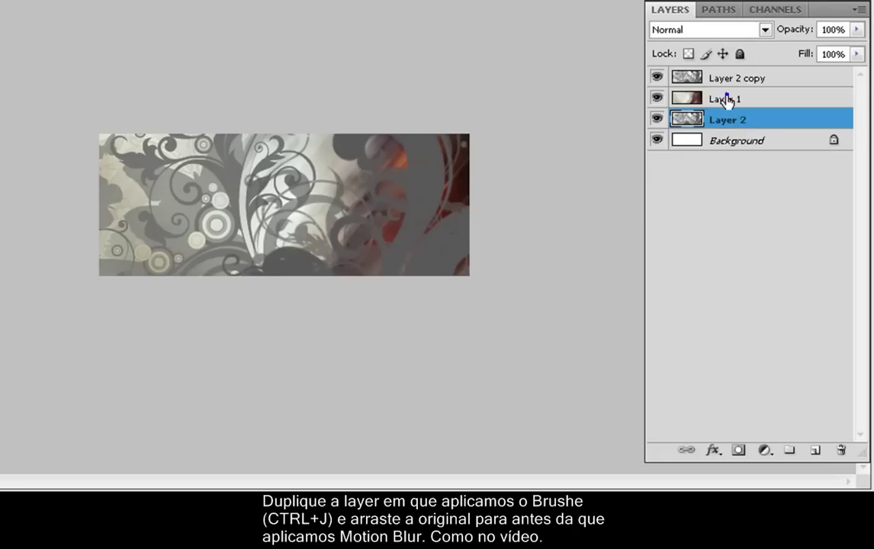
# Set Layer 1's blend mode to Hard Light and hide Layer 2 copy.
pyautogui.click(727, 101)
pyautogui.click(697, 31)
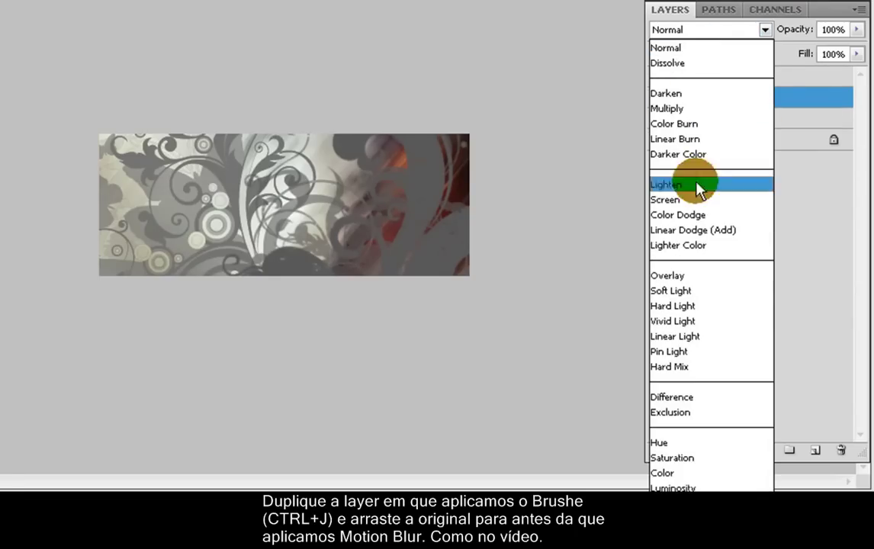
pyautogui.click(687, 306)
pyautogui.click(657, 78)
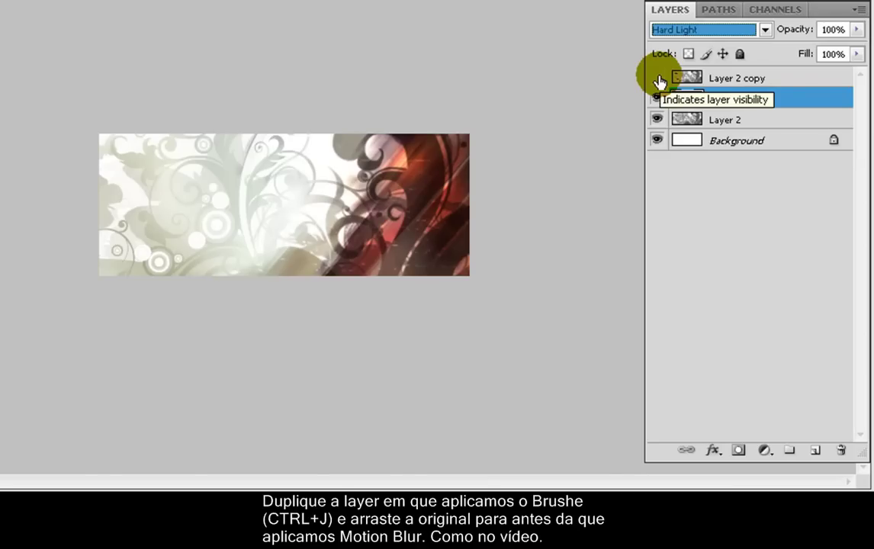
pyautogui.click(658, 78)
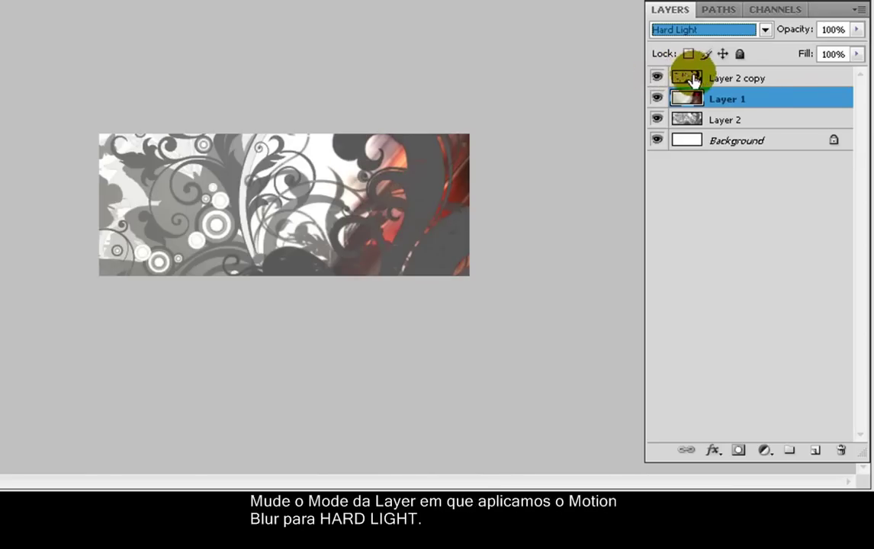
pyautogui.click(656, 78)
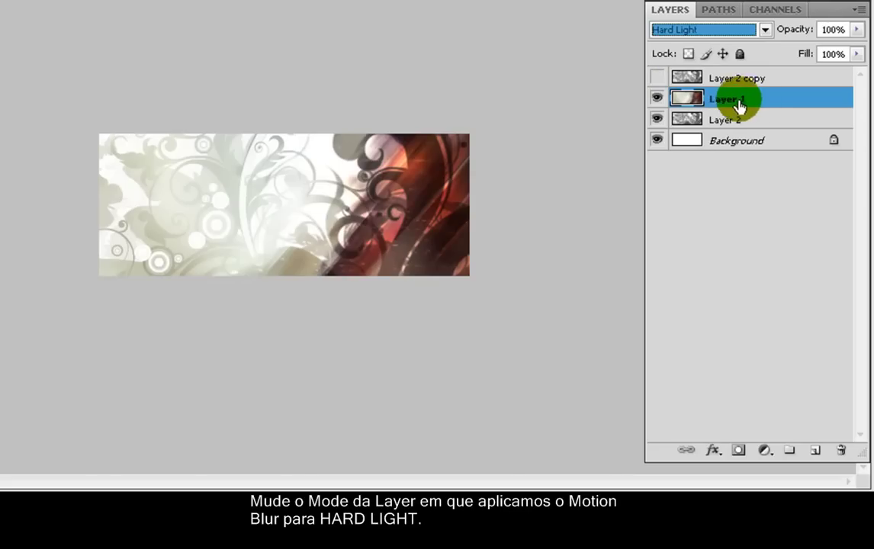
# Create a horizontally flipped duplicate of Layer 1 and shift it right so its red streaks cover the banner's left side.
pyautogui.hotkey('ctrl', 'j')
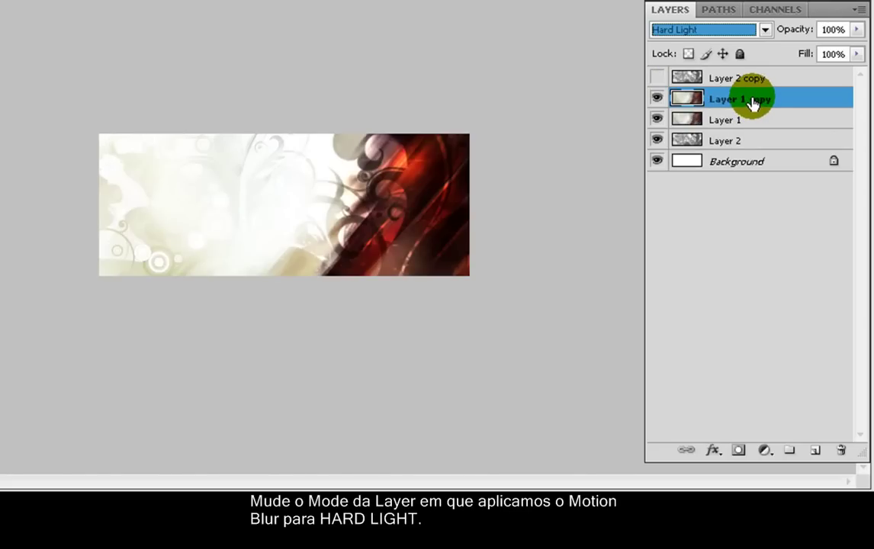
pyautogui.hotkey('ctrl', 't')
pyautogui.rightClick(323, 200)
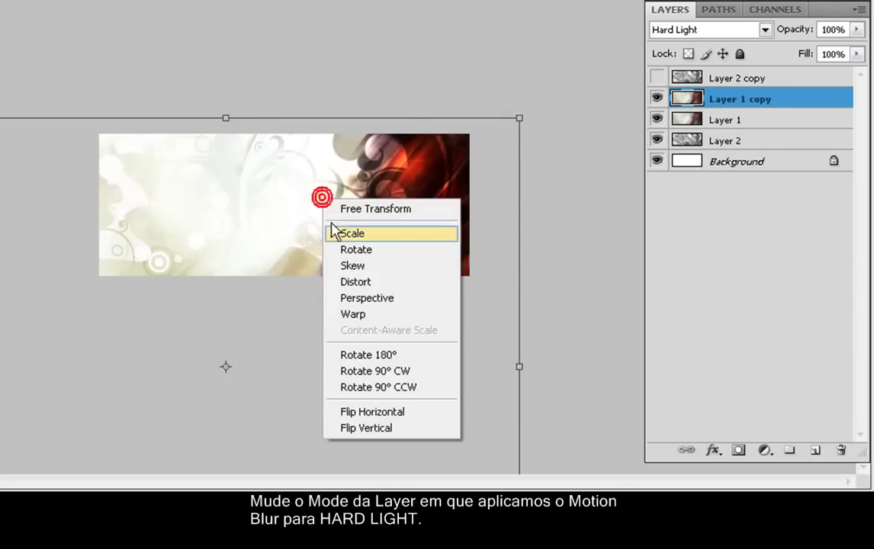
pyautogui.click(352, 410)
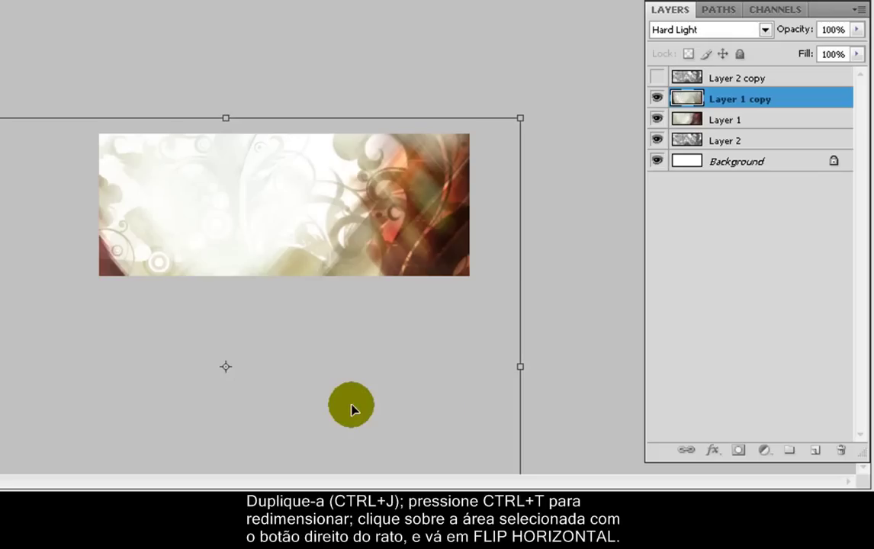
pyautogui.press('Return')
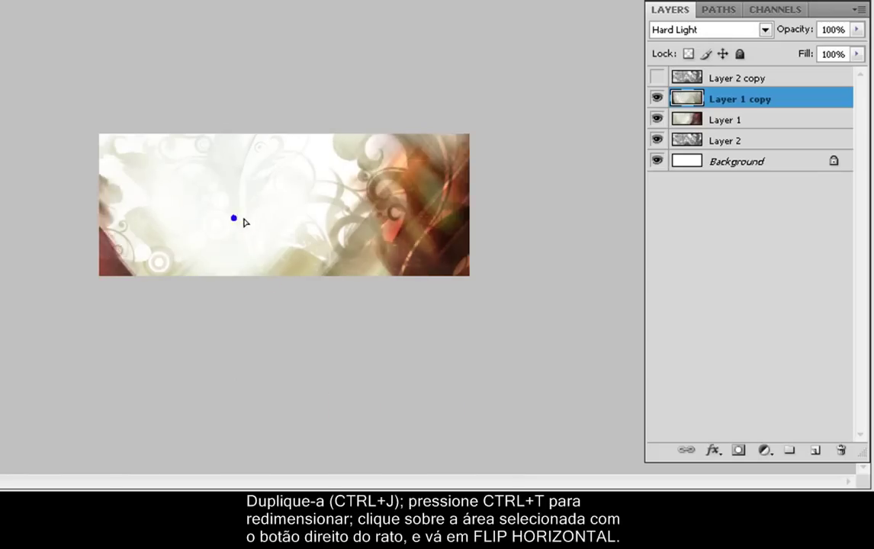
pyautogui.moveTo(281, 222); pyautogui.dragTo(382, 230)
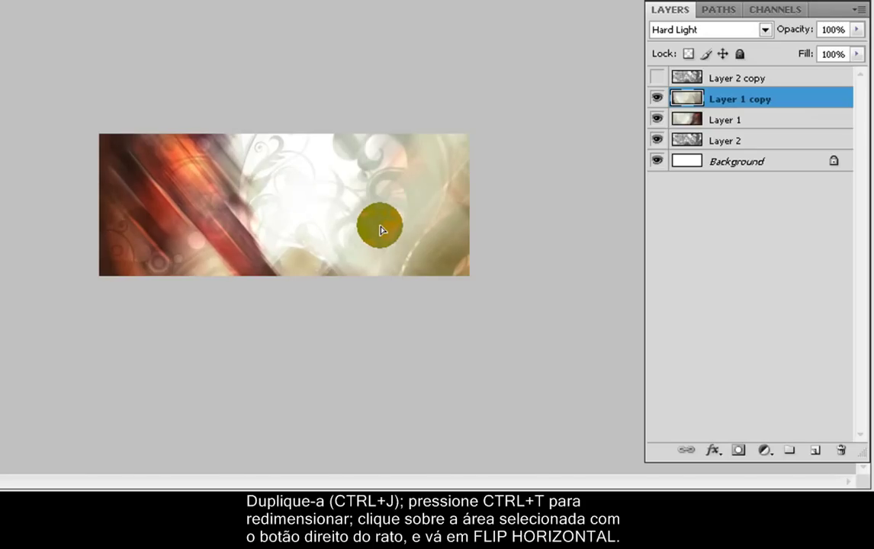
# Try out blend modes on Layer 1 copy from Lighten forward past Saturation.
pyautogui.click(671, 29)
pyautogui.click(694, 188)
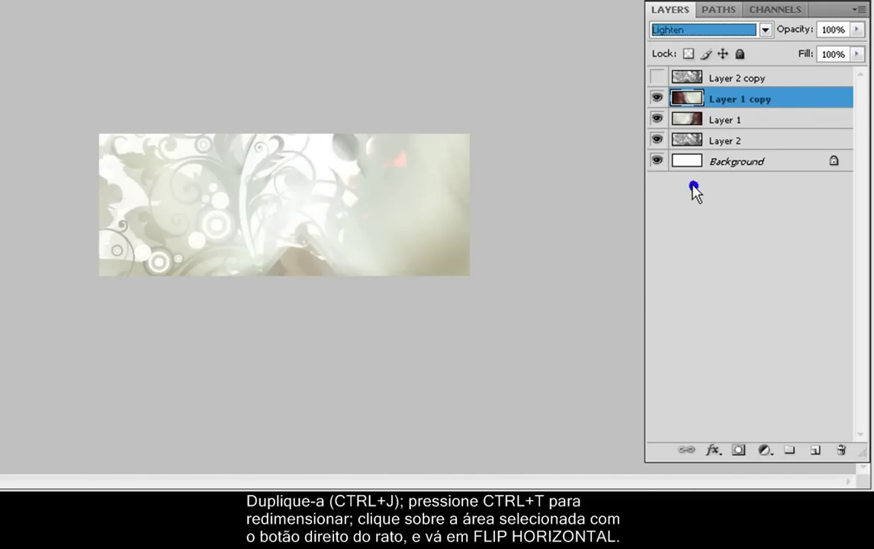
pyautogui.press('Down')
pyautogui.press('Down')
pyautogui.press('Down')
pyautogui.press('Down')
pyautogui.press('Down')
pyautogui.press('Down')
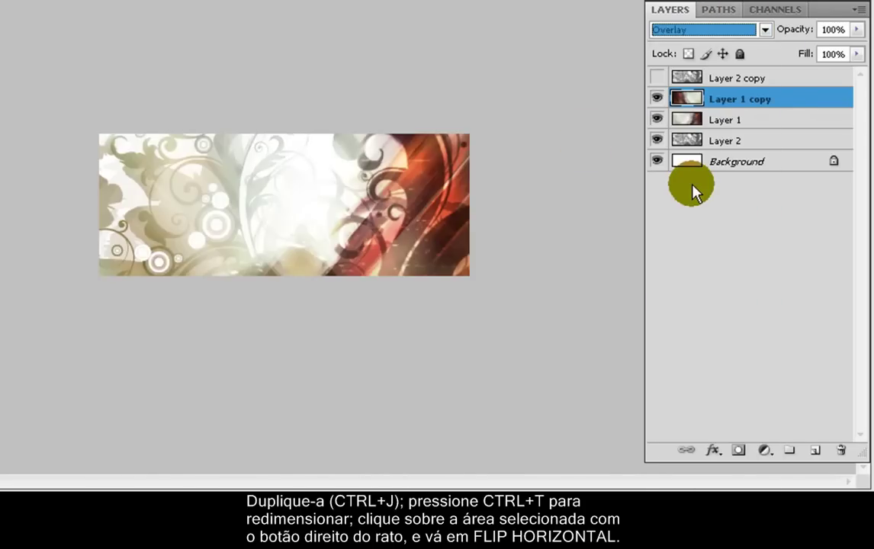
pyautogui.press('Down')
pyautogui.press('Down')
pyautogui.press('Down')
pyautogui.press('Down')
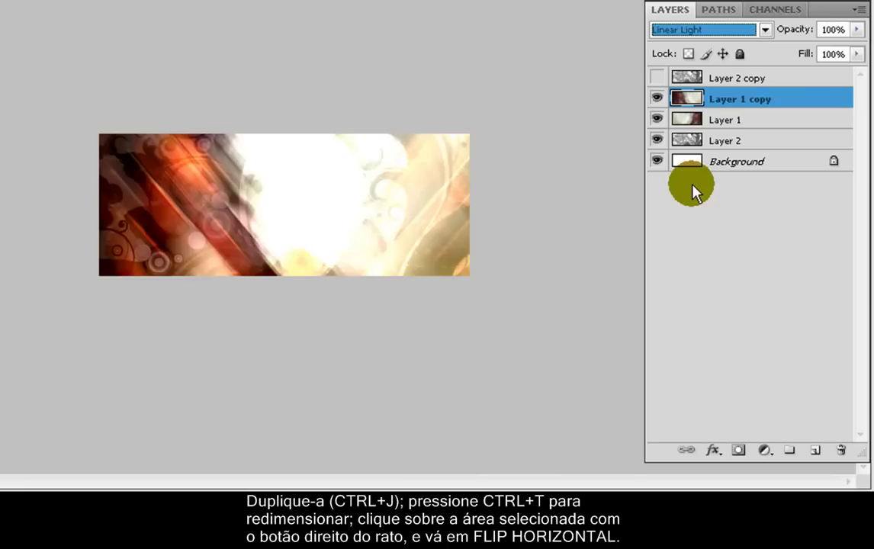
pyautogui.press('Down')
pyautogui.press('Down')
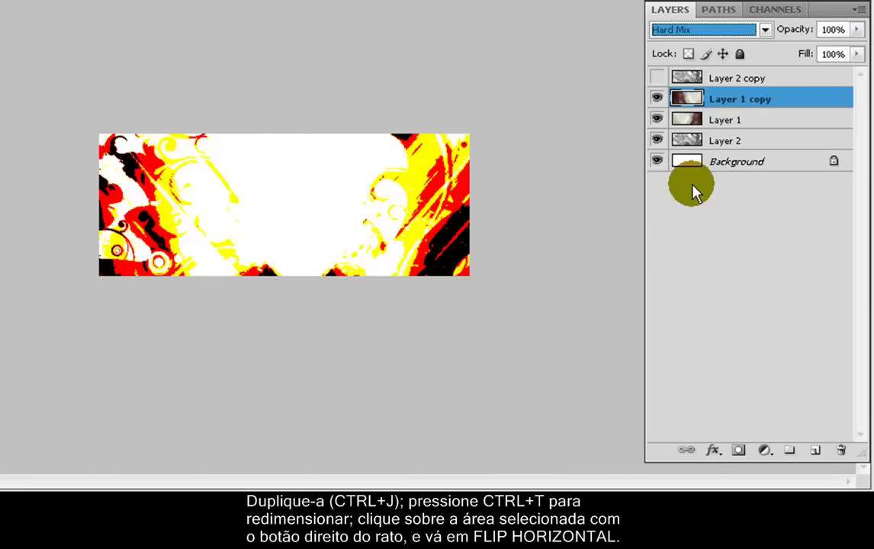
pyautogui.press('Down')
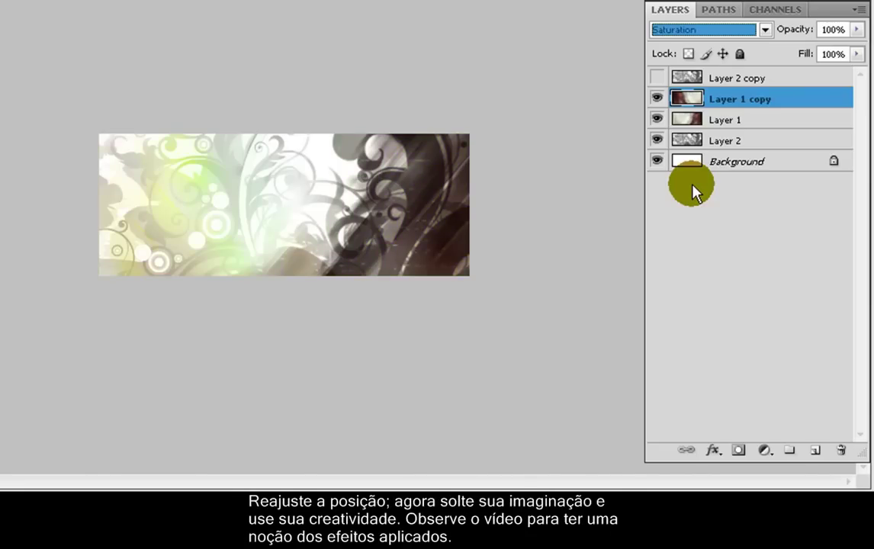
pyautogui.press('Down')
# Go back through the blend modes to set Layer 1 copy to Overlay, and compare the banner with the layer hidden and shown.
pyautogui.press('Up')
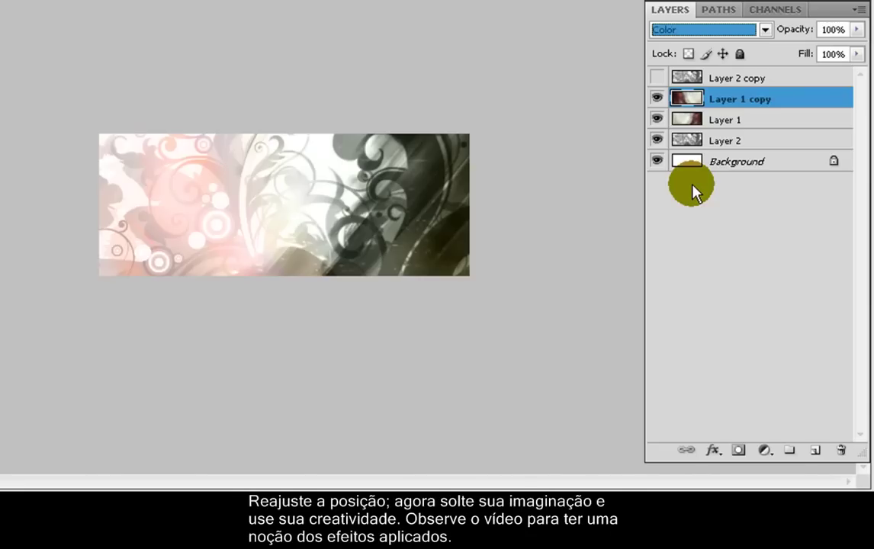
pyautogui.press('Up')
pyautogui.press('Up')
pyautogui.press('Up')
pyautogui.press('Up')
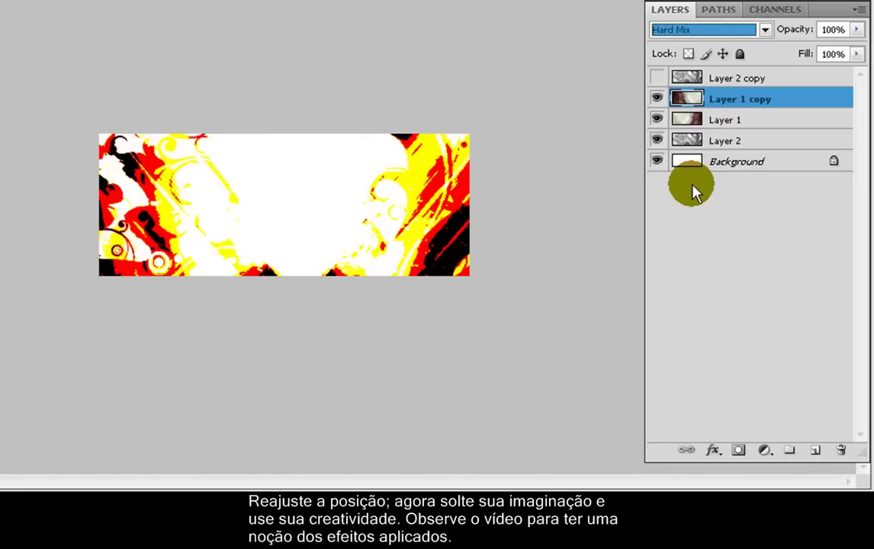
pyautogui.press('Up')
pyautogui.press('Up')
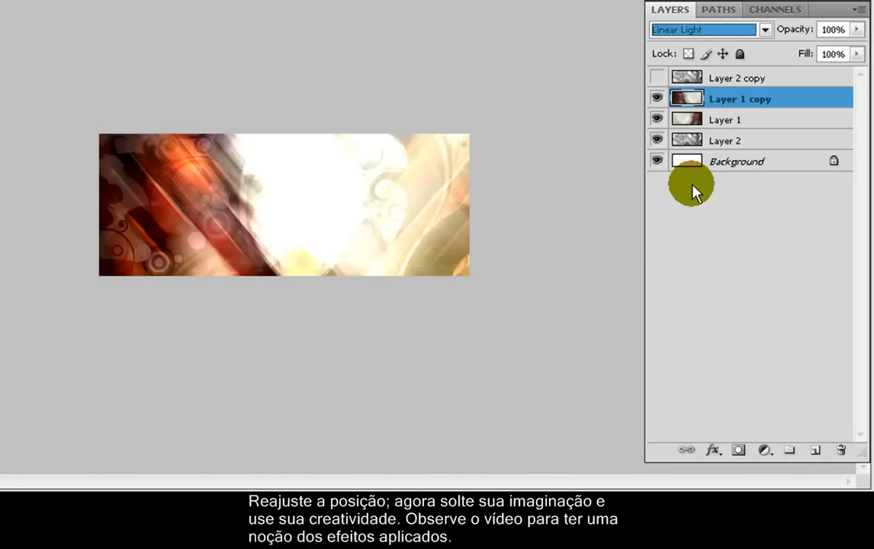
pyautogui.press('Up')
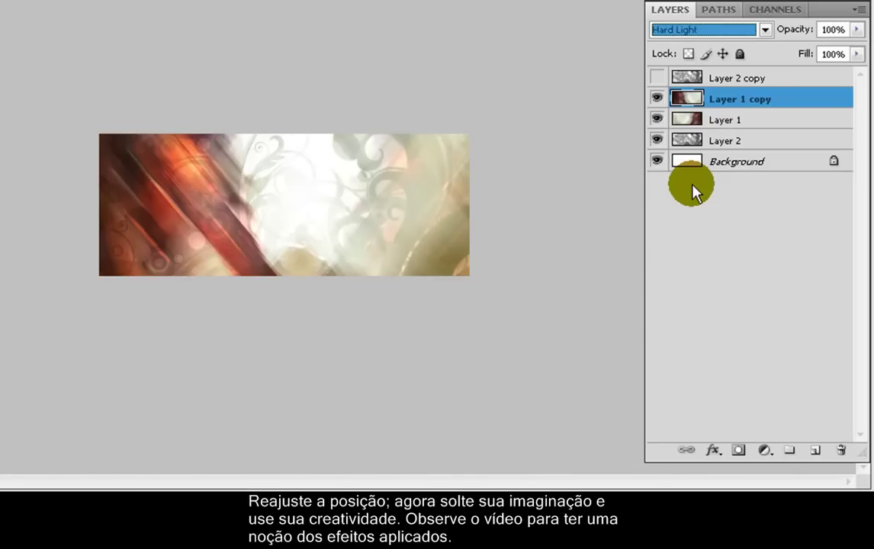
pyautogui.press('Up')
pyautogui.press('Up')
pyautogui.press('Up')
pyautogui.press('Down')
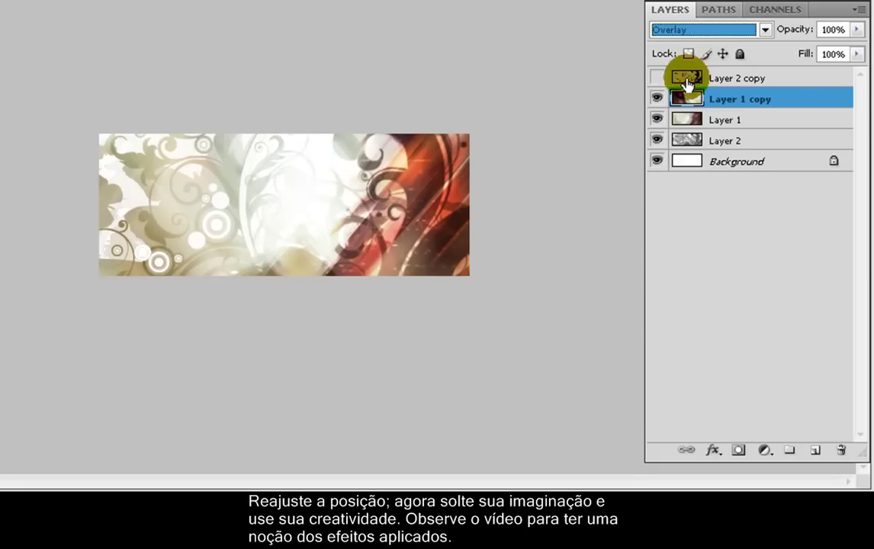
pyautogui.click(658, 99)
pyautogui.click(657, 99)
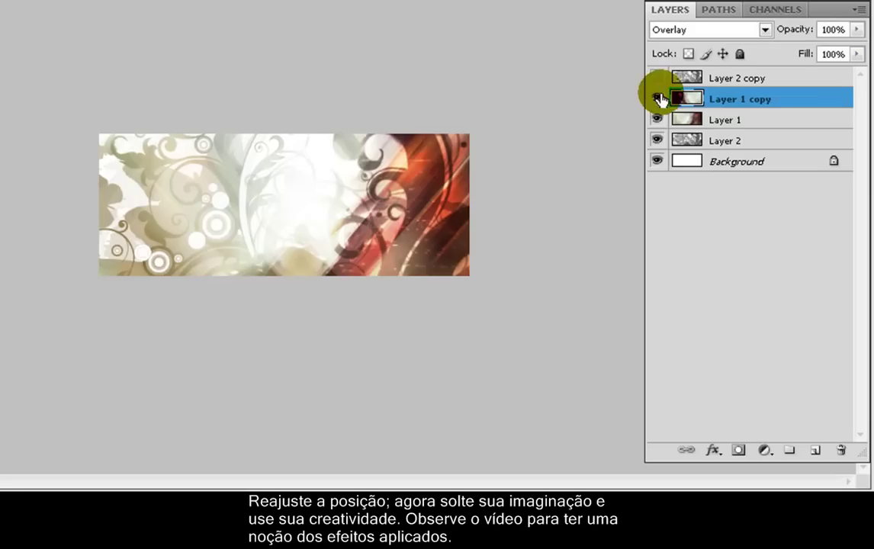
# Show Layer 2 copy and try out its blend modes from Lighten forward to Hue.
pyautogui.click(657, 78)
pyautogui.click(695, 77)
pyautogui.click(693, 29)
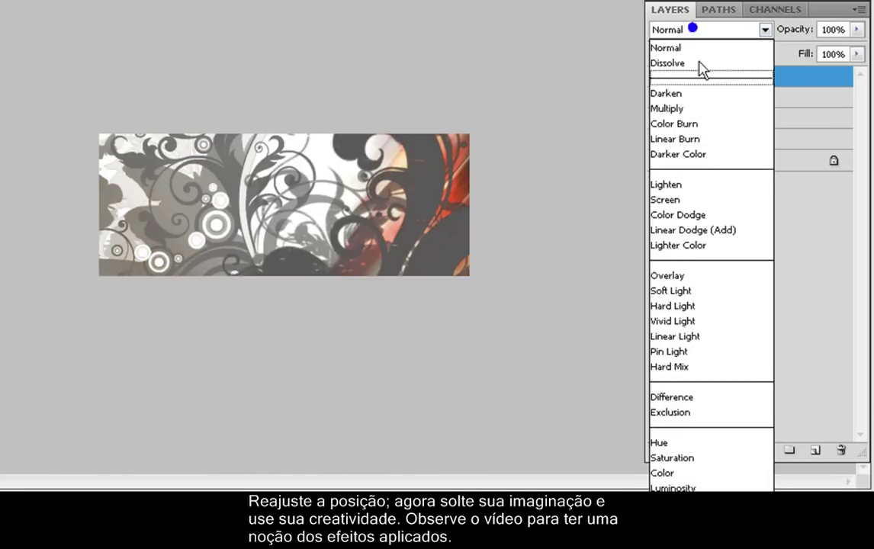
pyautogui.click(696, 181)
pyautogui.press('Down')
pyautogui.press('Down')
pyautogui.press('Down')
pyautogui.press('Down')
pyautogui.press('Down')
pyautogui.press('Down')
pyautogui.press('Down')
pyautogui.press('Down')
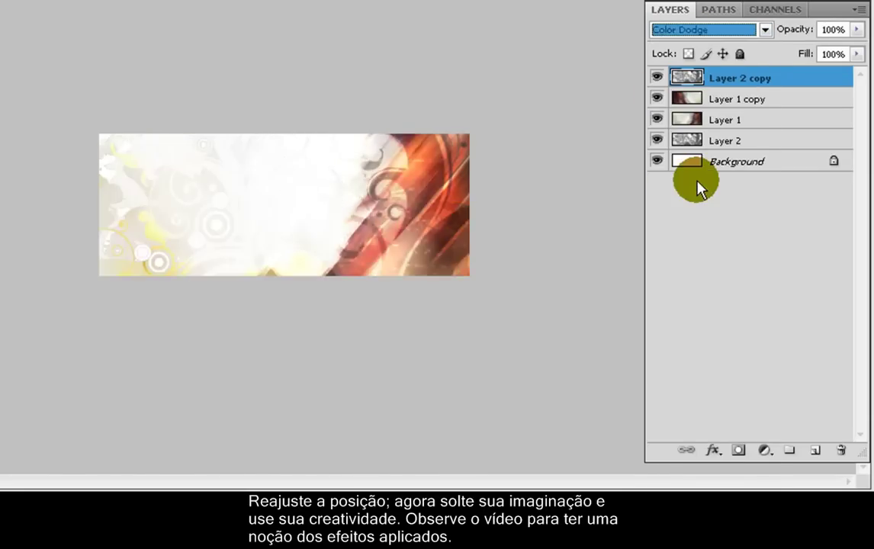
pyautogui.press('Down')
pyautogui.press('Down')
pyautogui.press('Down')
pyautogui.press('Down')
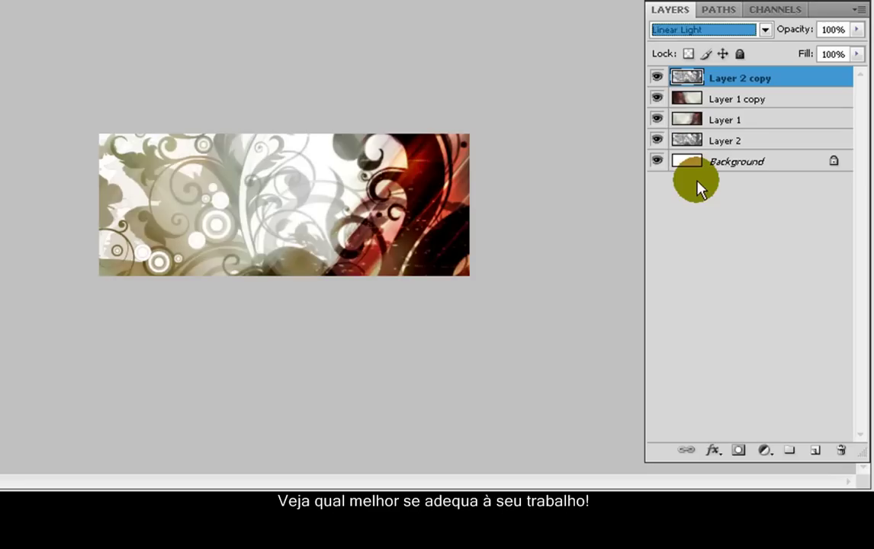
pyautogui.press('Down')
pyautogui.press('Down')
pyautogui.press('Down')
pyautogui.press('Down')
pyautogui.press('Down')
pyautogui.press('Up')
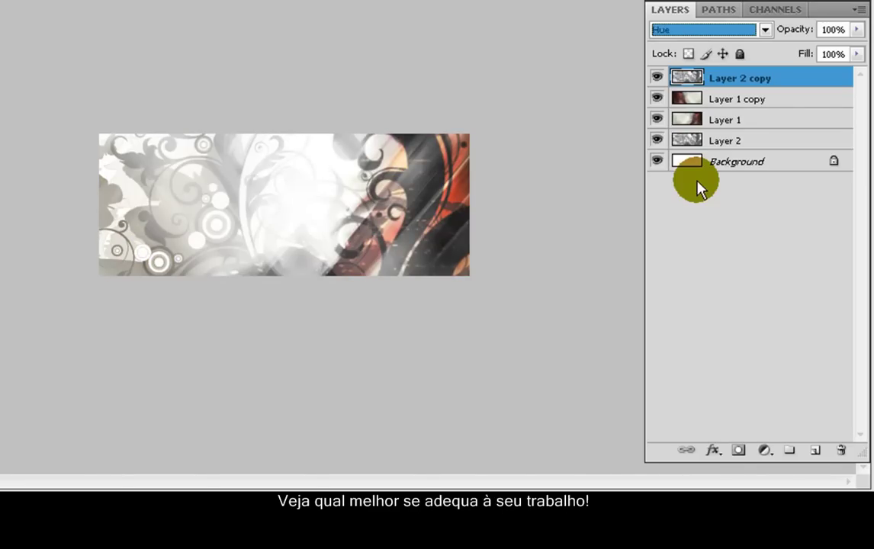
# Cycle Layer 2 copy's blend mode backward from Hue to Normal and hide the layer.
pyautogui.press('Up')
pyautogui.press('Up')
pyautogui.press('Up')
pyautogui.press('Up')
pyautogui.press('Up')
pyautogui.press('Up')
pyautogui.press('Up')
pyautogui.press('Up')
pyautogui.press('Up')
pyautogui.press('Up')
pyautogui.press('Up')
pyautogui.press('Up')
pyautogui.press('Up')
pyautogui.press('Up')
pyautogui.press('Up')
pyautogui.press('Up')
pyautogui.press('Up')
pyautogui.press('Up')
pyautogui.press('Up')
pyautogui.press('Up')
pyautogui.press('Up')
pyautogui.press('Up')
pyautogui.press('Up')
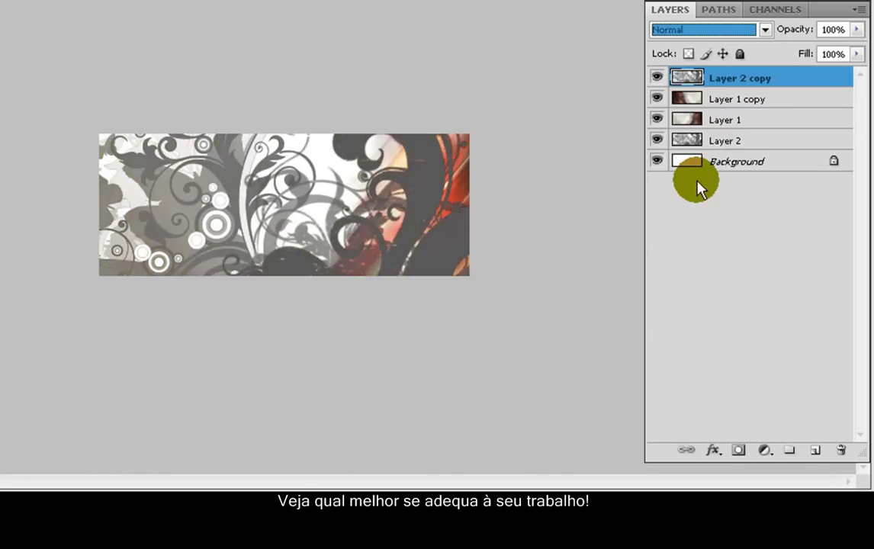
pyautogui.click(659, 78)
# Compare the banner with and without Layer 1 copy and Layer 2, leaving both layers shown.
pyautogui.click(657, 99)
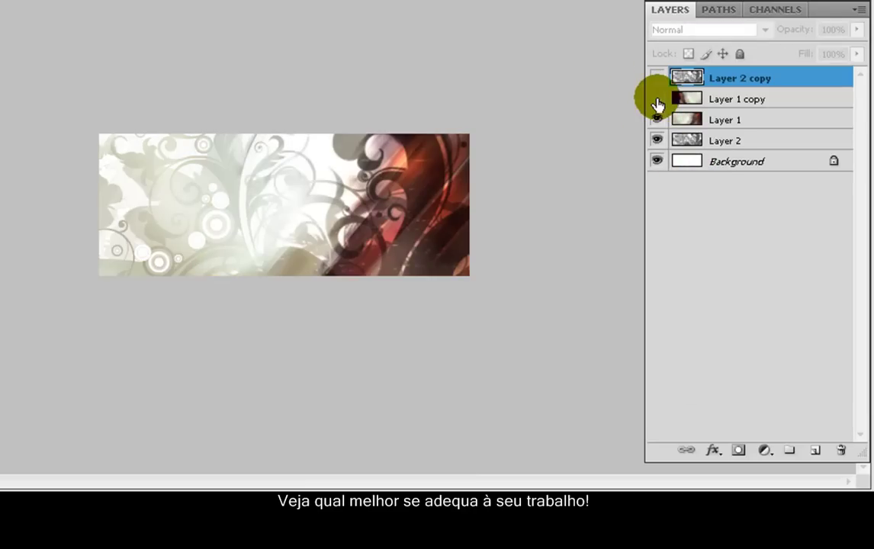
pyautogui.click(657, 141)
pyautogui.click(657, 140)
pyautogui.click(689, 128)
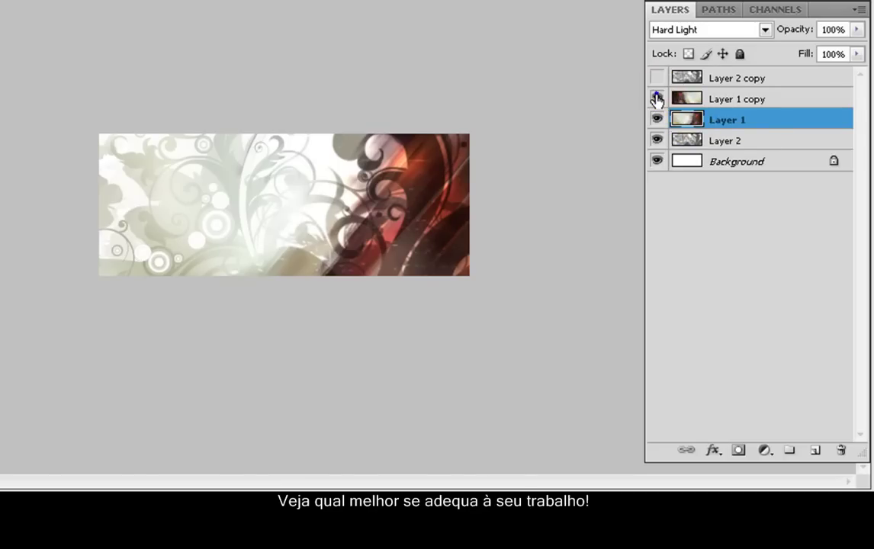
pyautogui.click(657, 99)
# Set Layer 1 copy's blend mode to Difference and duplicate the layer.
pyautogui.click(679, 98)
pyautogui.click(689, 31)
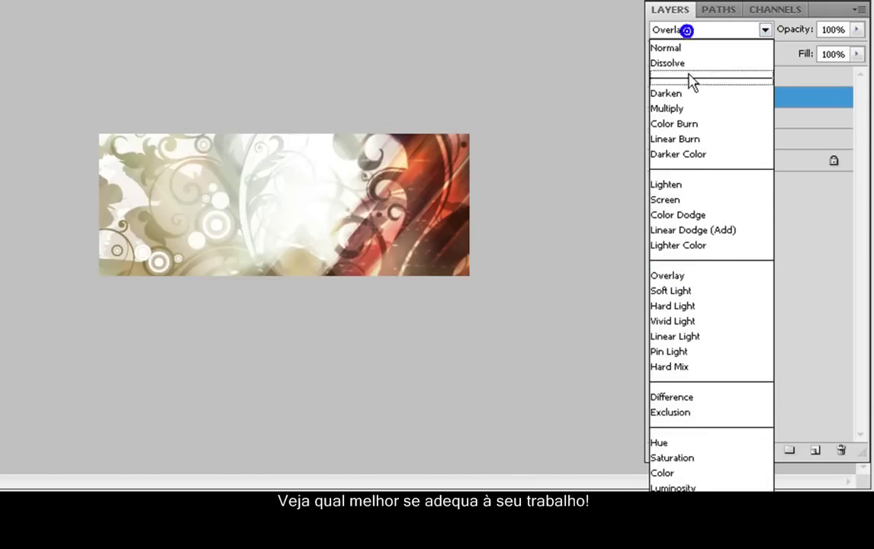
pyautogui.click(690, 230)
pyautogui.press('Down')
pyautogui.press('Down')
pyautogui.press('Down')
pyautogui.press('Down')
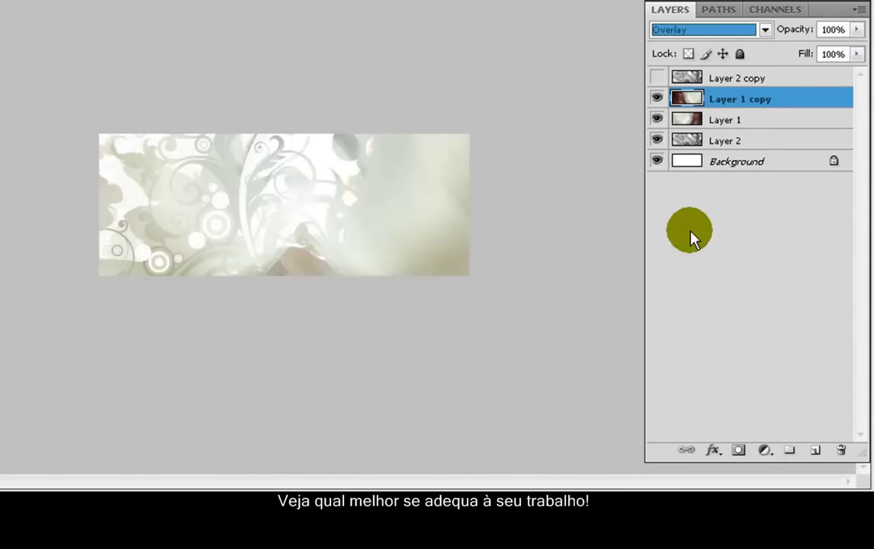
pyautogui.press('Down')
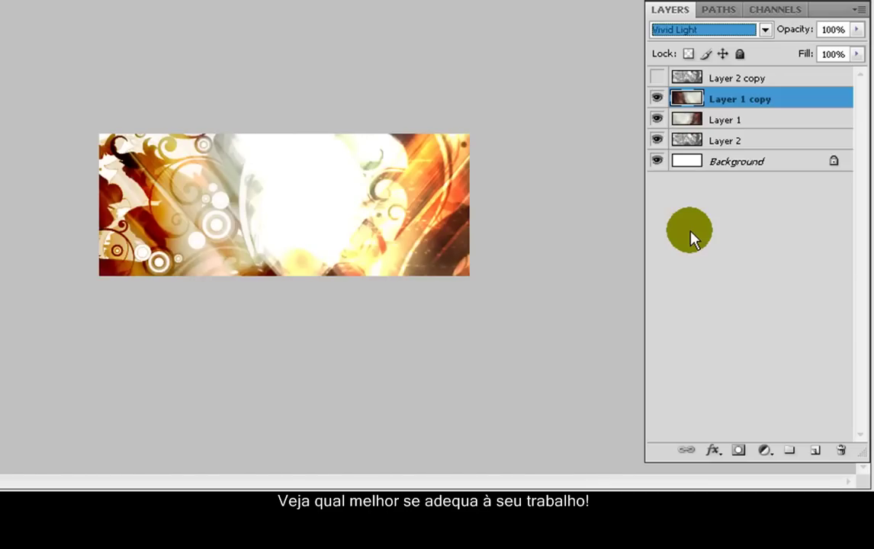
pyautogui.press('Down')
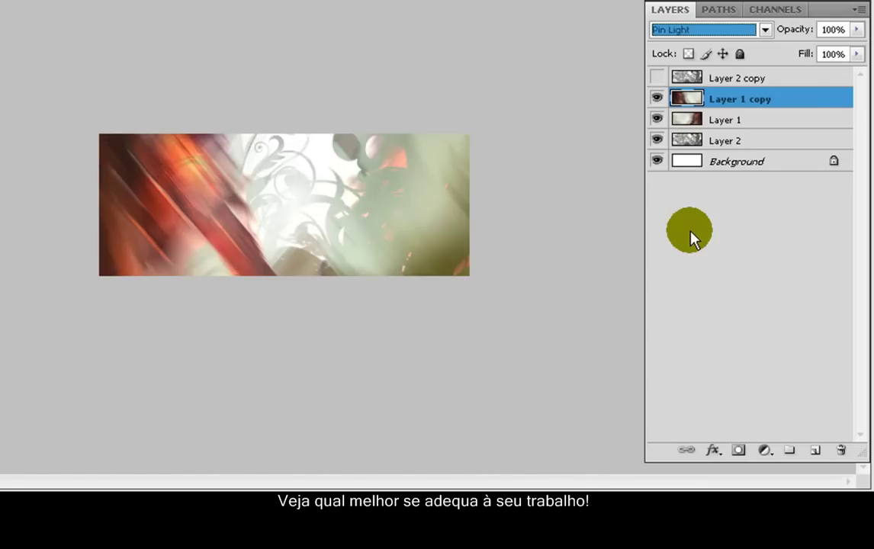
pyautogui.press('Down')
pyautogui.press('Down')
pyautogui.press('Down')
pyautogui.press('Up')
pyautogui.press('Down')
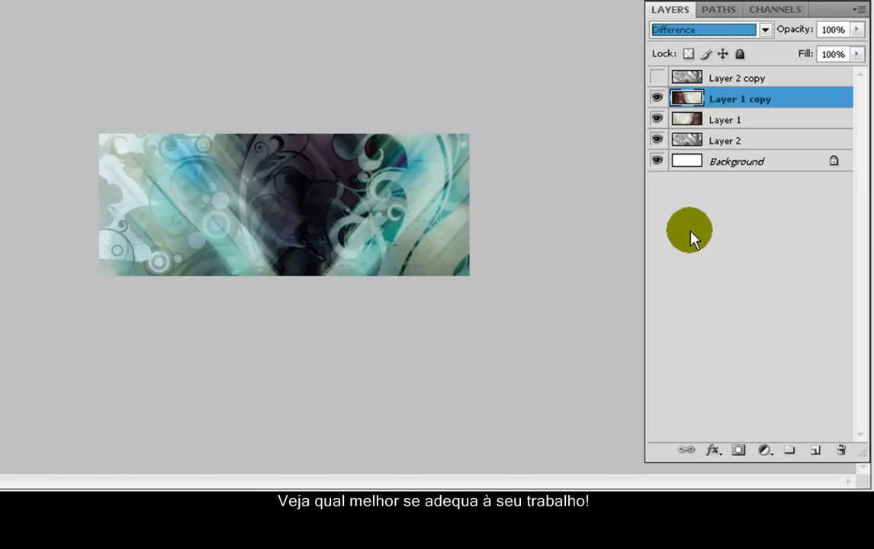
pyautogui.hotkey('ctrl', 'j')
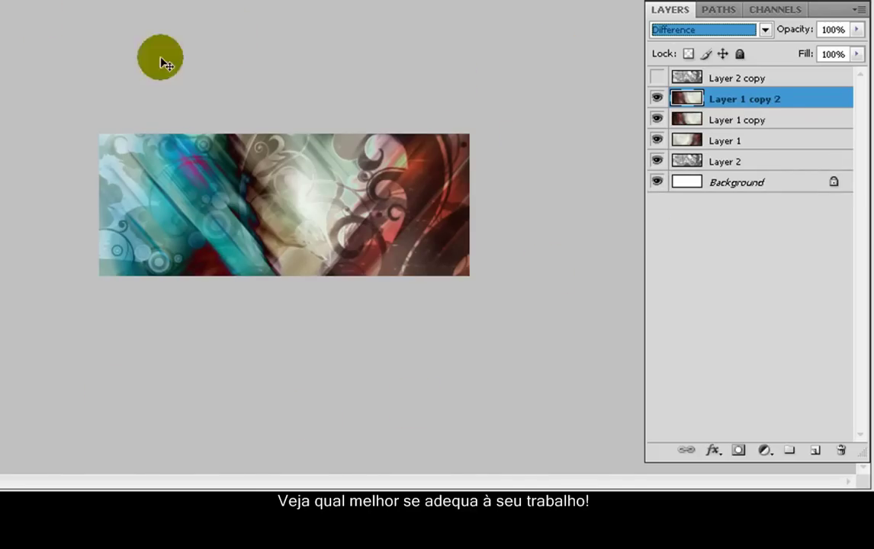
# Show Layer 2 copy above the new duplicate and try out its blend modes forward past Soft Light.
pyautogui.click(657, 77)
pyautogui.click(734, 76)
pyautogui.press('Down')
pyautogui.press('Down')
pyautogui.press('Down')
pyautogui.press('Down')
pyautogui.press('Down')
pyautogui.press('Down')
pyautogui.press('Down')
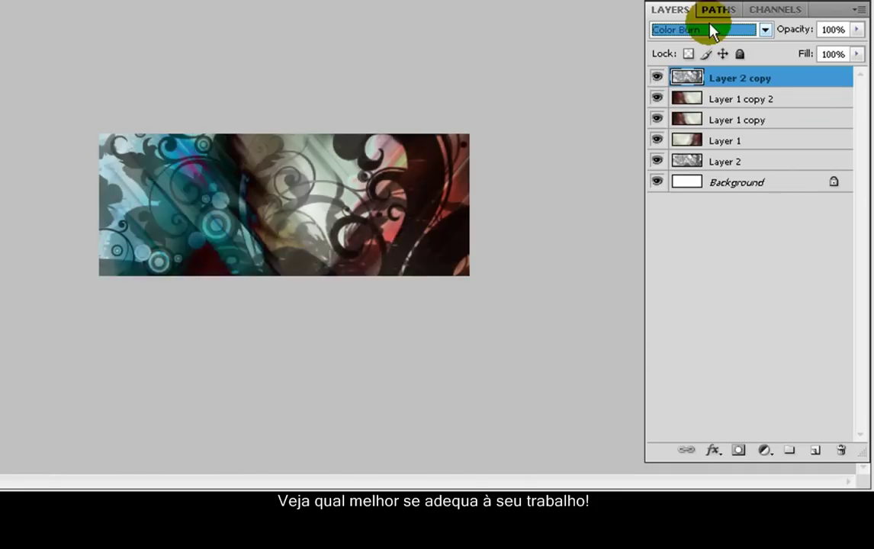
pyautogui.press('Down')
pyautogui.press('Down')
pyautogui.press('Down')
pyautogui.press('Down')
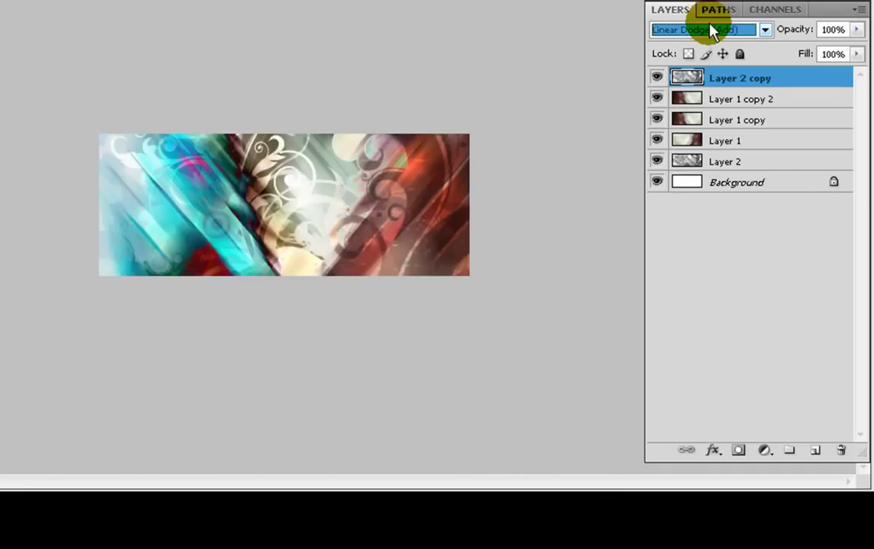
pyautogui.press('Down')
pyautogui.press('Down')
pyautogui.press('Down')
pyautogui.press('Down')
pyautogui.press('Down')
pyautogui.press('Down')
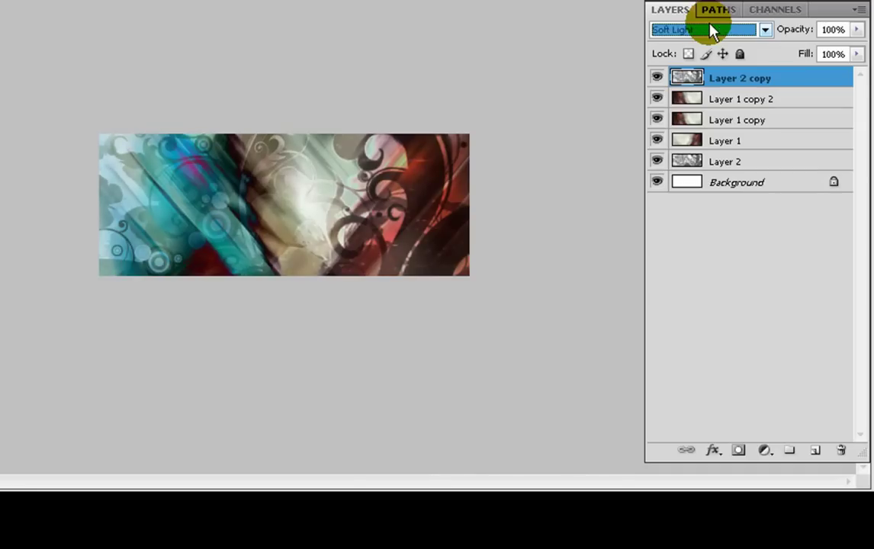
pyautogui.press('Down')
pyautogui.press('Down')
pyautogui.press('Down')
pyautogui.press('Down')
# Go back through Layer 2 copy's blend modes, set it to Darker Color and hide the layer.
pyautogui.press('Up')
pyautogui.press('Up')
pyautogui.press('Up')
pyautogui.press('Up')
pyautogui.press('Up')
pyautogui.press('Up')
pyautogui.press('Up')
pyautogui.press('Up')
pyautogui.press('Up')
pyautogui.press('Up')
pyautogui.press('Up')
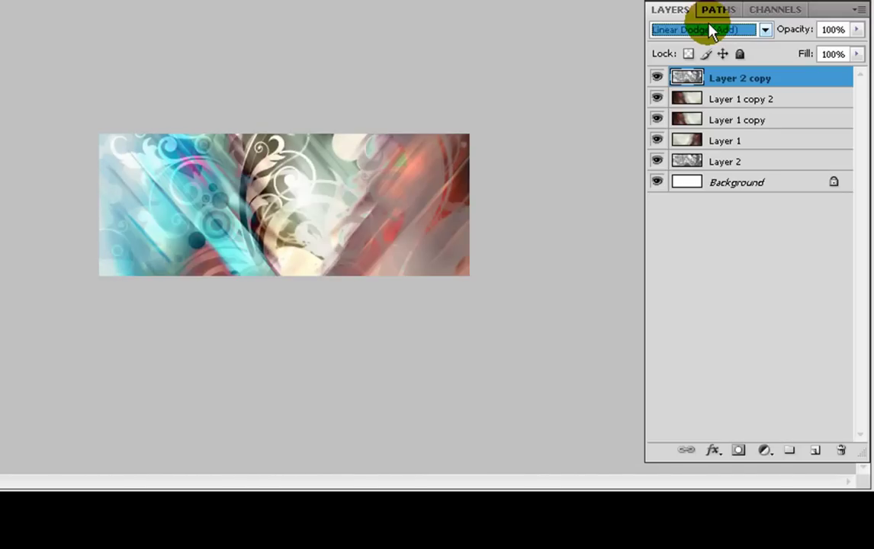
pyautogui.press('Up')
pyautogui.press('Up')
pyautogui.press('Up')
pyautogui.press('Up')
pyautogui.press('Up')
pyautogui.press('Up')
pyautogui.press('Up')
pyautogui.press('Up')
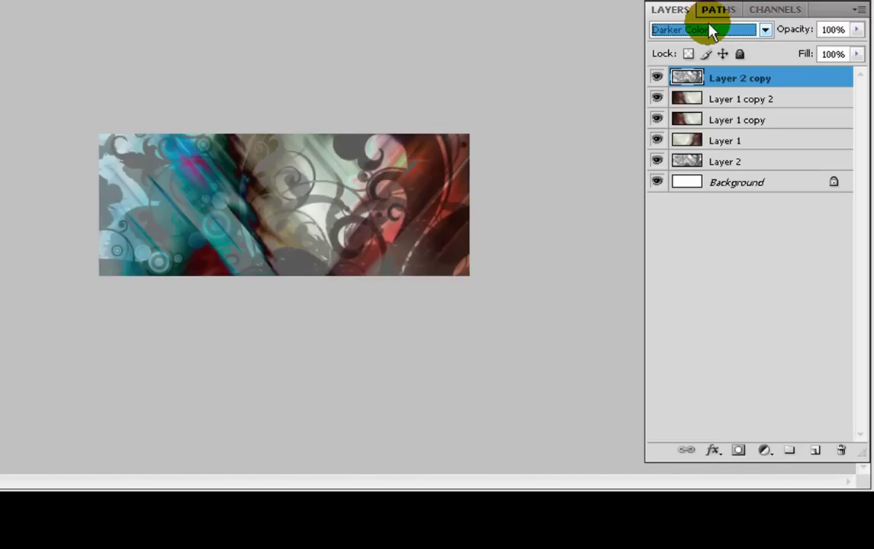
pyautogui.press('Down')
pyautogui.press('Down')
pyautogui.press('Down')
pyautogui.press('Down')
pyautogui.press('Down')
pyautogui.press('Down')
pyautogui.press('Down')
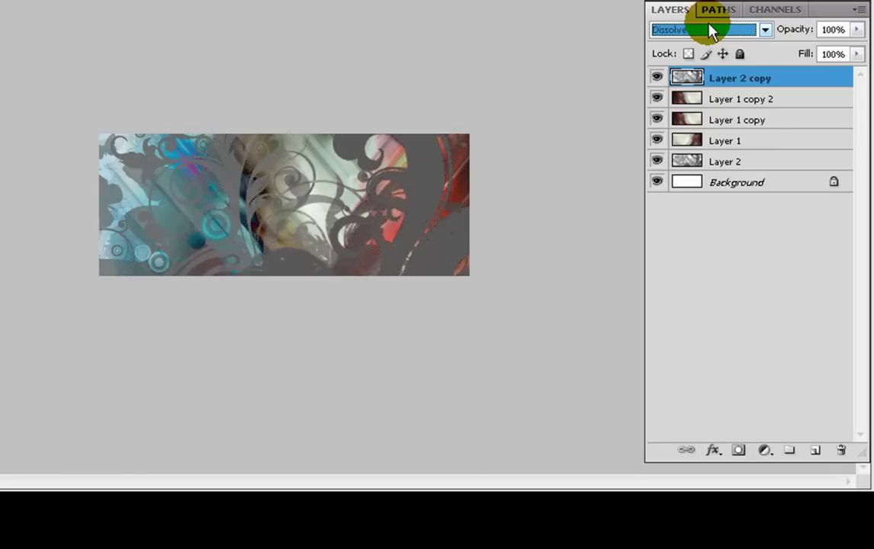
pyautogui.press('Up')
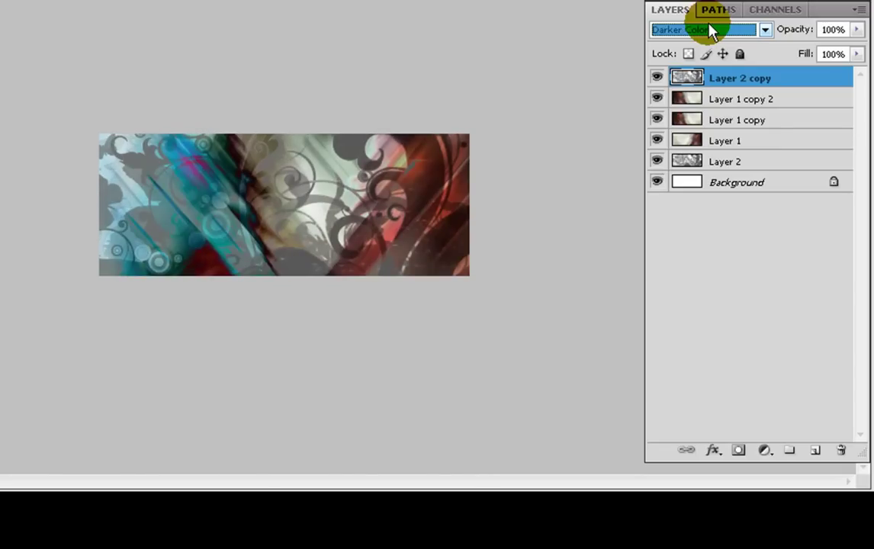
pyautogui.click(656, 78)
# Try out Layer 1 copy 2's blend modes from Darker Color forward to Luminosity, with Layer 2 copy hidden.
pyautogui.click(681, 103)
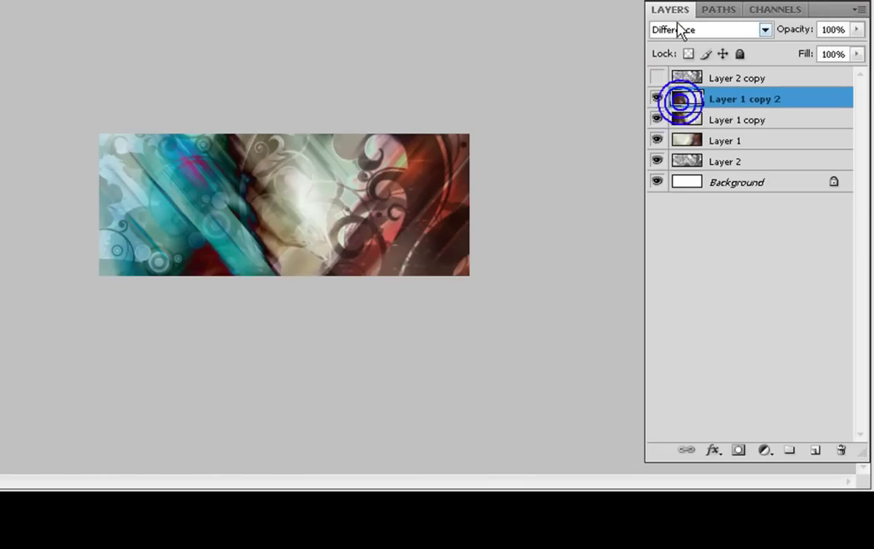
pyautogui.click(685, 30)
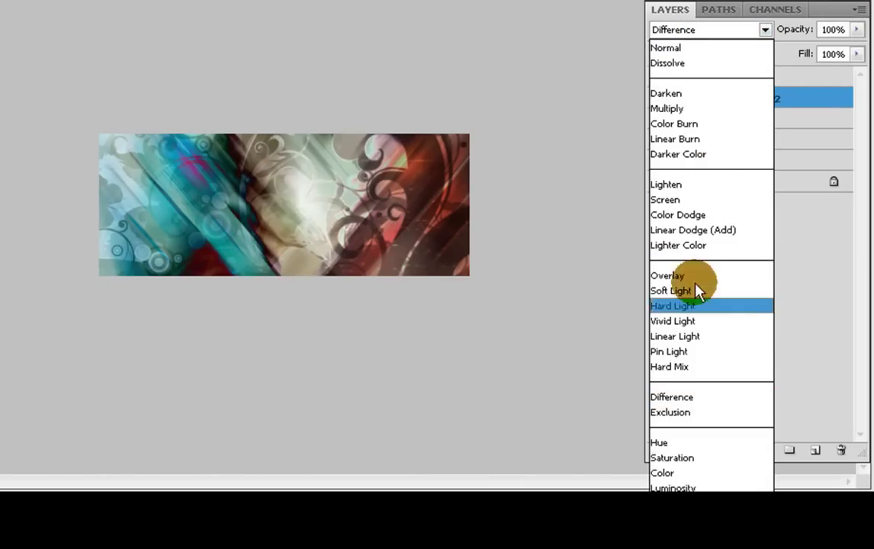
pyautogui.click(687, 155)
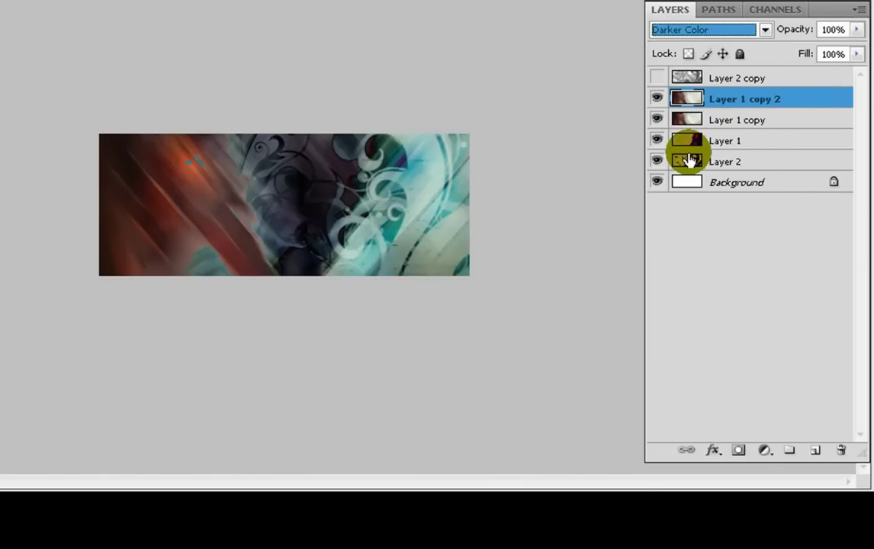
pyautogui.press('Down')
pyautogui.press('Down')
pyautogui.press('Down')
pyautogui.press('Down')
pyautogui.press('Down')
pyautogui.press('Down')
pyautogui.press('Down')
pyautogui.press('Down')
pyautogui.press('Down')
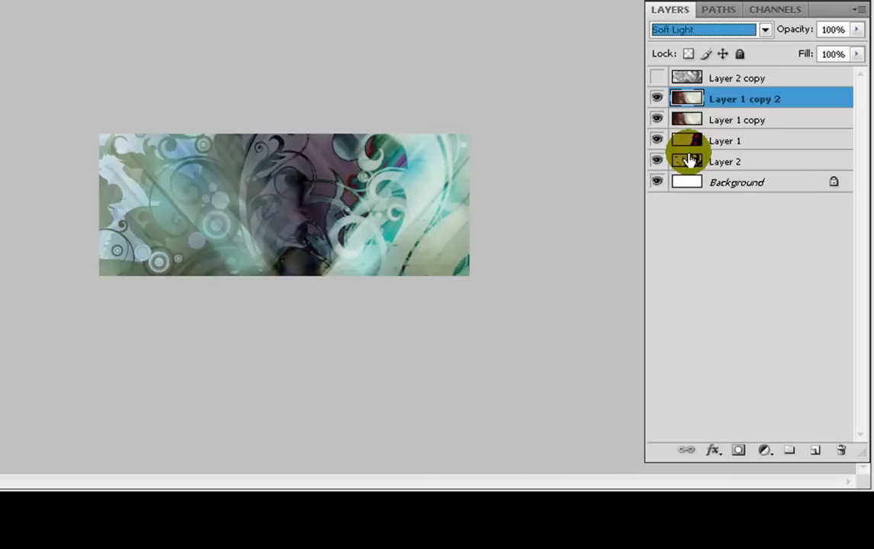
pyautogui.press('Down')
pyautogui.press('Down')
pyautogui.press('Down')
pyautogui.press('Down')
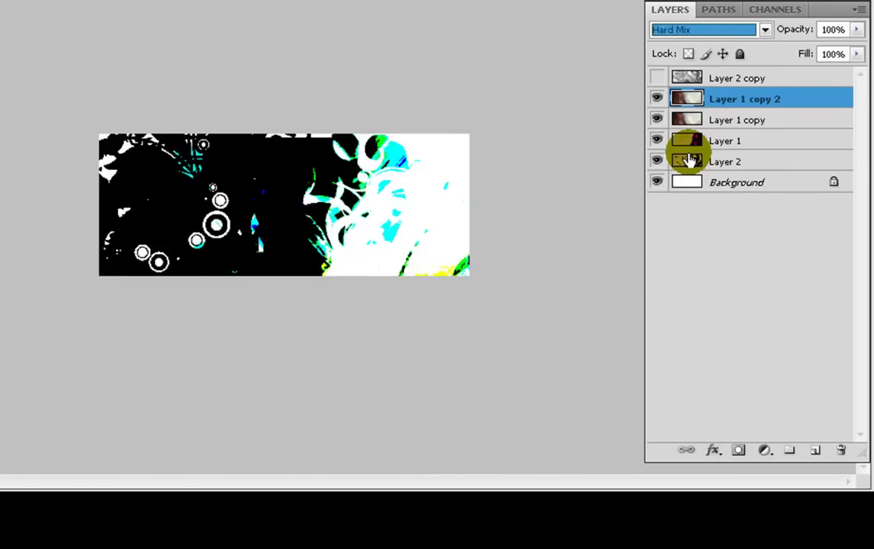
pyautogui.press('Down')
pyautogui.press('Down')
pyautogui.press('Down')
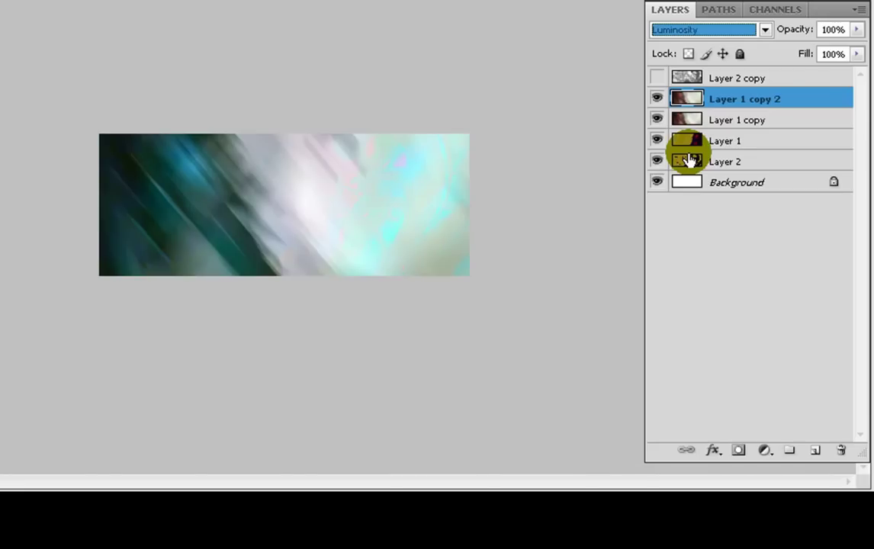
# Go back through Layer 1 copy 2's blend modes and return the layer to Difference.
pyautogui.press('Up')
pyautogui.press('Up')
pyautogui.press('Up')
pyautogui.press('Up')
pyautogui.press('Down')
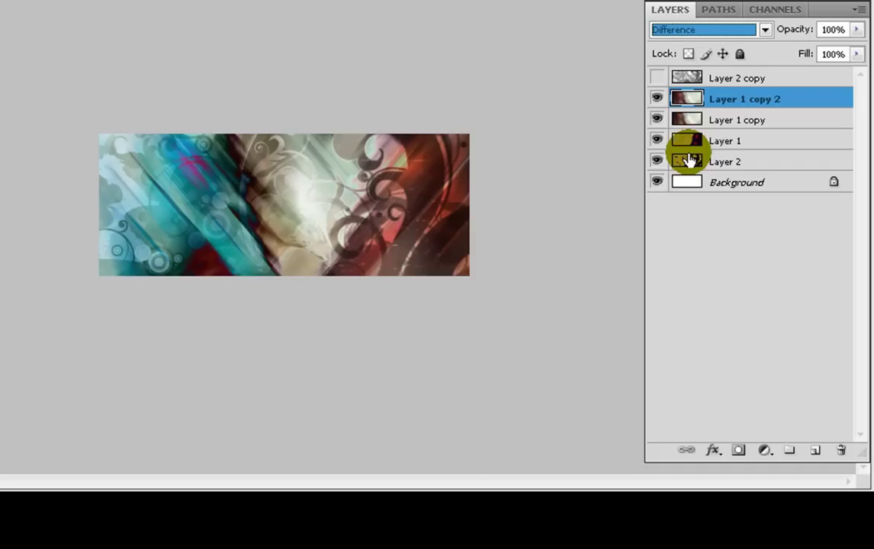
# Select Layer 1 copy and go back through its blend modes to Normal.
pyautogui.click(747, 120)
pyautogui.press('Up')
pyautogui.press('Up')
pyautogui.press('Up')
pyautogui.press('Up')
pyautogui.press('Up')
pyautogui.press('Up')
pyautogui.press('Up')
pyautogui.press('Up')
pyautogui.press('Up')
pyautogui.press('Up')
pyautogui.press('Up')
pyautogui.press('Up')
pyautogui.press('Up')
pyautogui.press('Up')
pyautogui.press('Up')
pyautogui.press('Up')
pyautogui.press('Up')
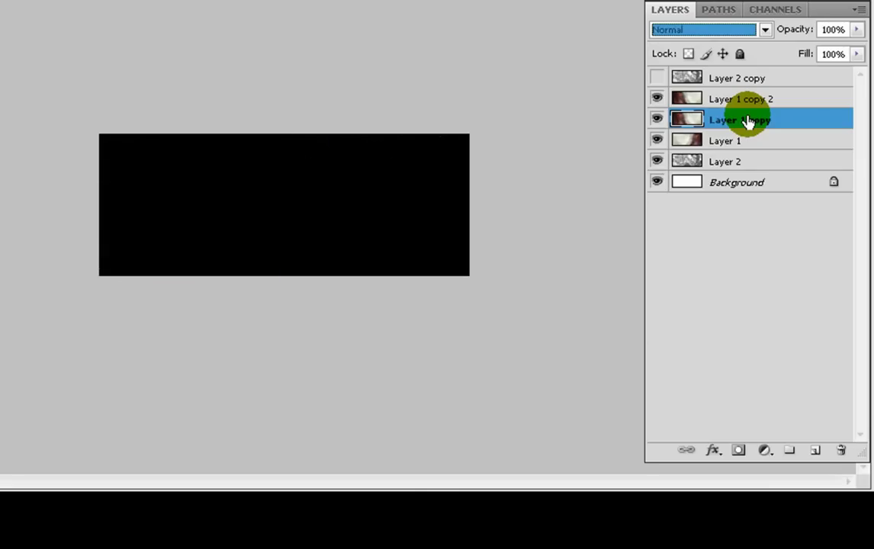
# Go forward through Layer 1 copy's blend modes and set the layer to Exclusion.
pyautogui.press('Down')
pyautogui.press('Down')
pyautogui.press('Down')
pyautogui.press('Down')
pyautogui.press('Down')
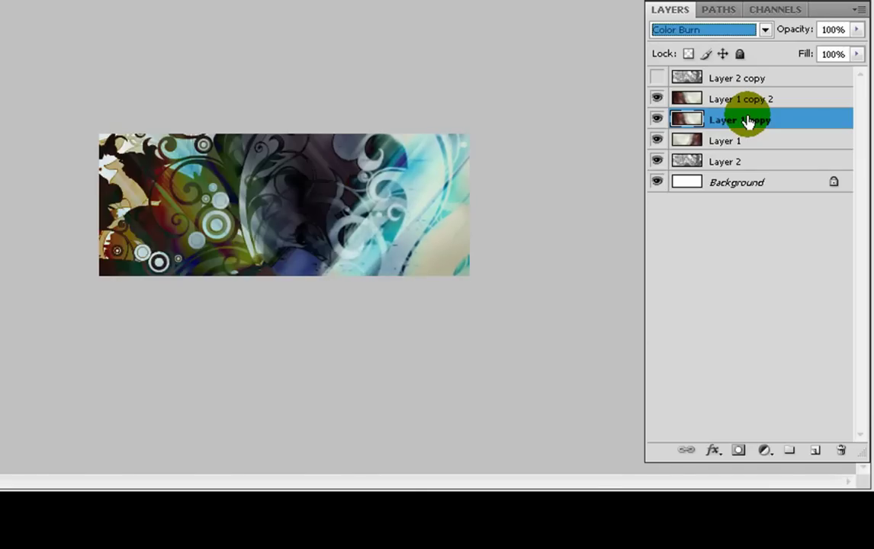
pyautogui.press('Down')
pyautogui.press('Down')
pyautogui.press('Down')
pyautogui.press('Down')
pyautogui.press('Down')
pyautogui.press('Down')
pyautogui.press('Down')
pyautogui.press('Down')
pyautogui.press('Down')
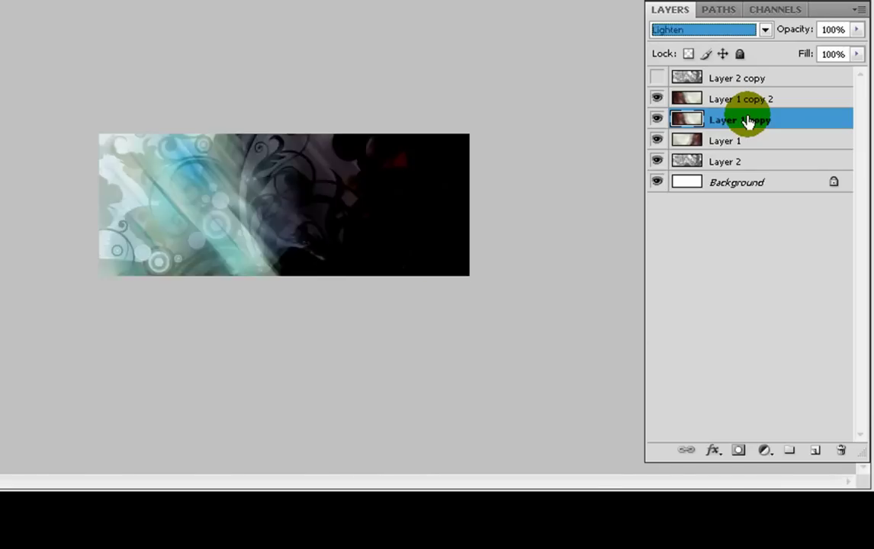
pyautogui.press('Down')
pyautogui.press('Down')
pyautogui.press('Down')
pyautogui.press('Down')
pyautogui.press('Down')
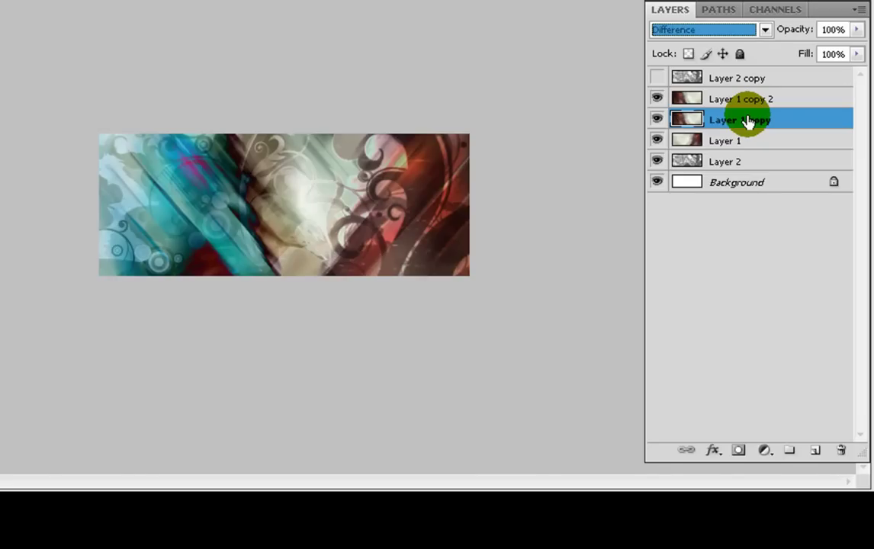
pyautogui.press('Down')
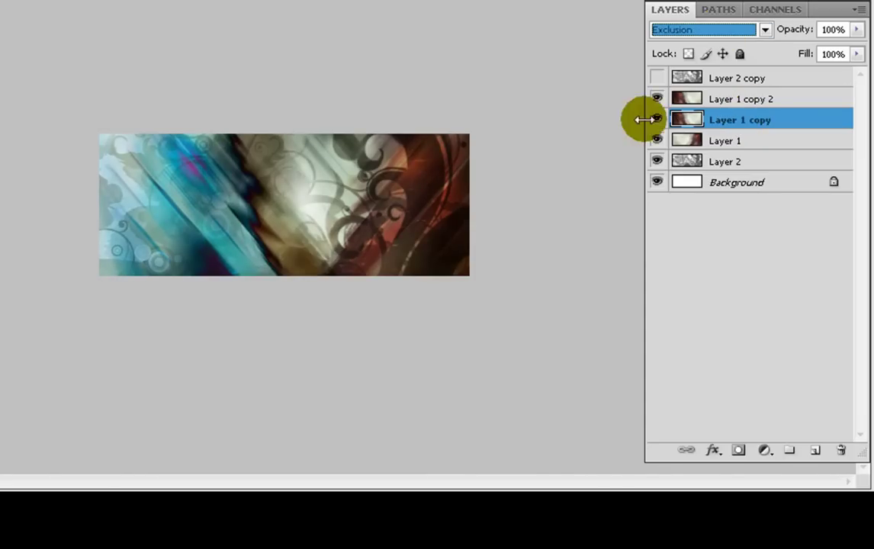
# Show Layer 2 copy, try its blend modes forward from Normal and set the layer to Color Dodge.
pyautogui.click(708, 77)
pyautogui.click(686, 30)
pyautogui.click(700, 48)
pyautogui.click(833, 29)
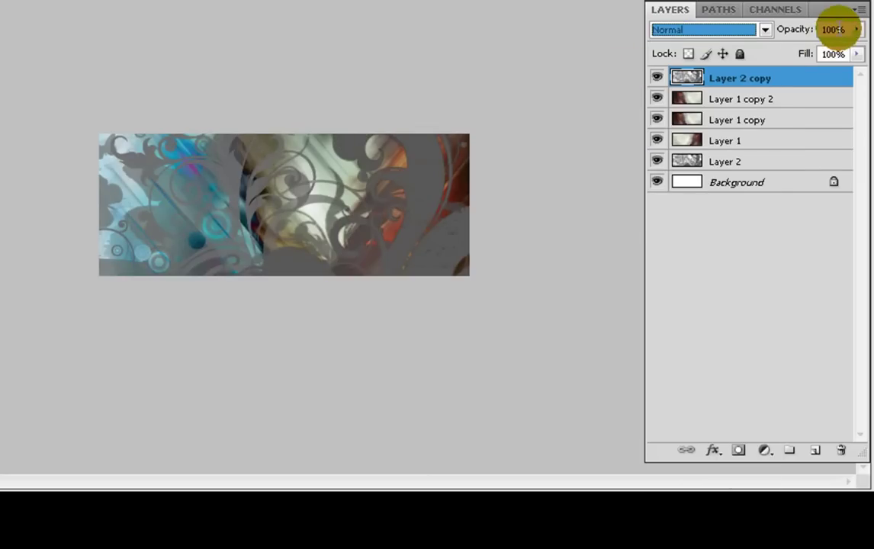
pyautogui.press('Down')
pyautogui.press('Down')
pyautogui.press('Down')
pyautogui.press('Down')
pyautogui.press('Down')
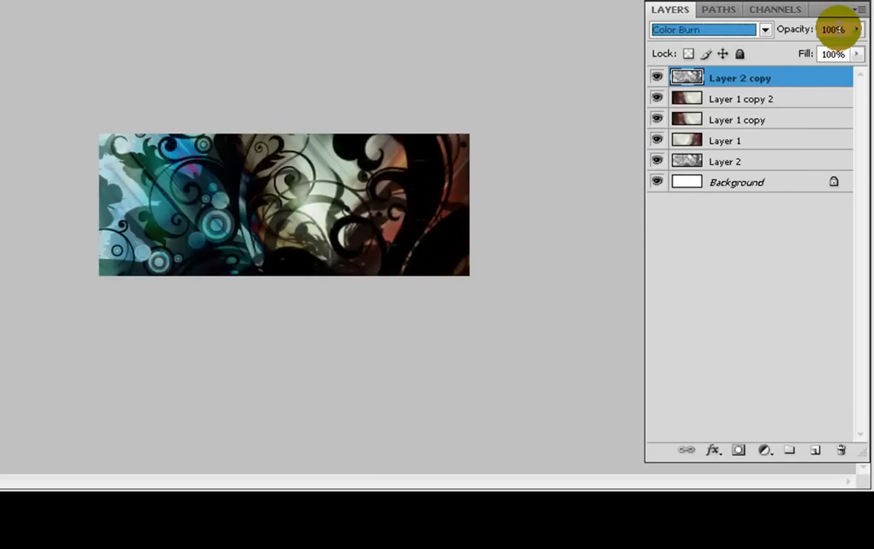
pyautogui.press('Down')
pyautogui.press('Down')
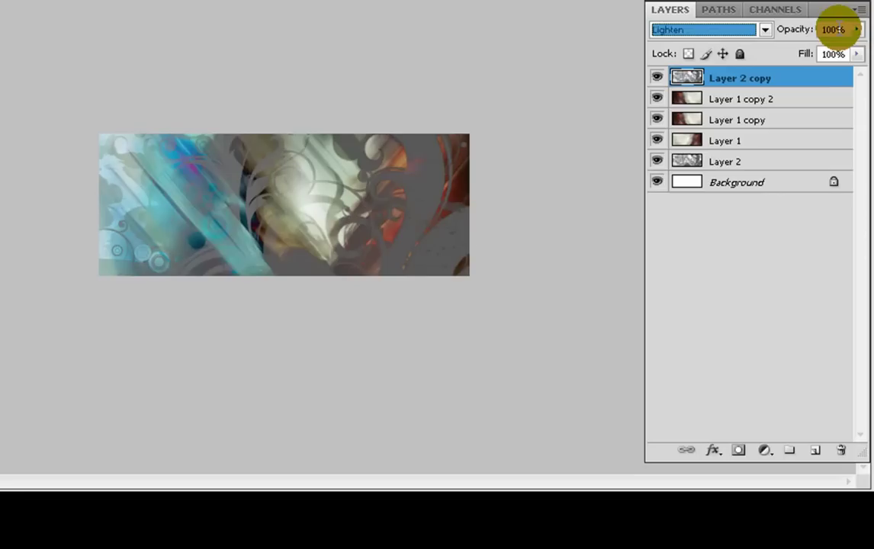
pyautogui.press('Down')
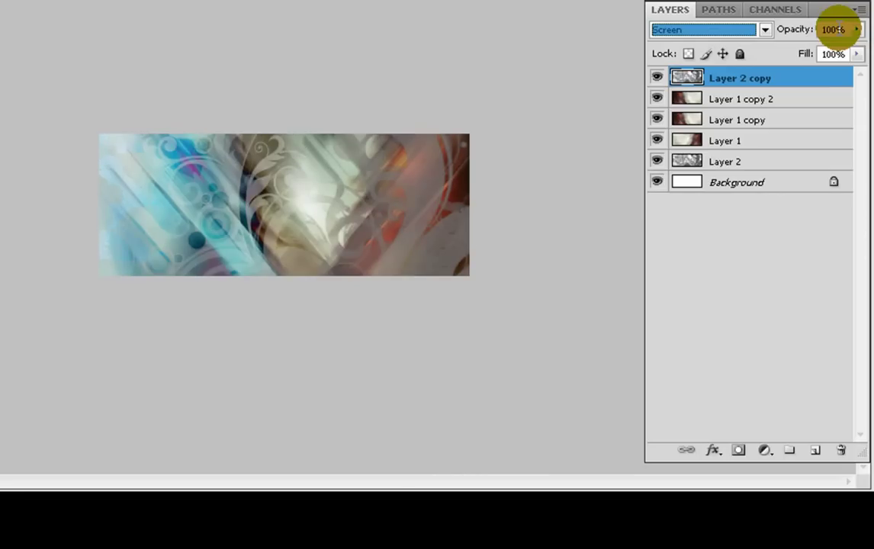
pyautogui.press('Down')
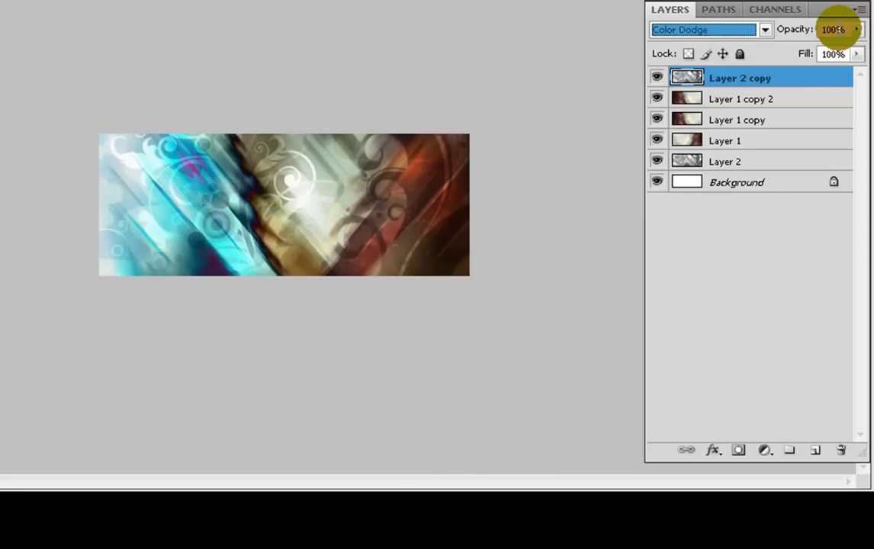
# Compare the banner with and without Layer 2 copy and merge all visible layers into one.
pyautogui.click(656, 77)
pyautogui.click(657, 77)
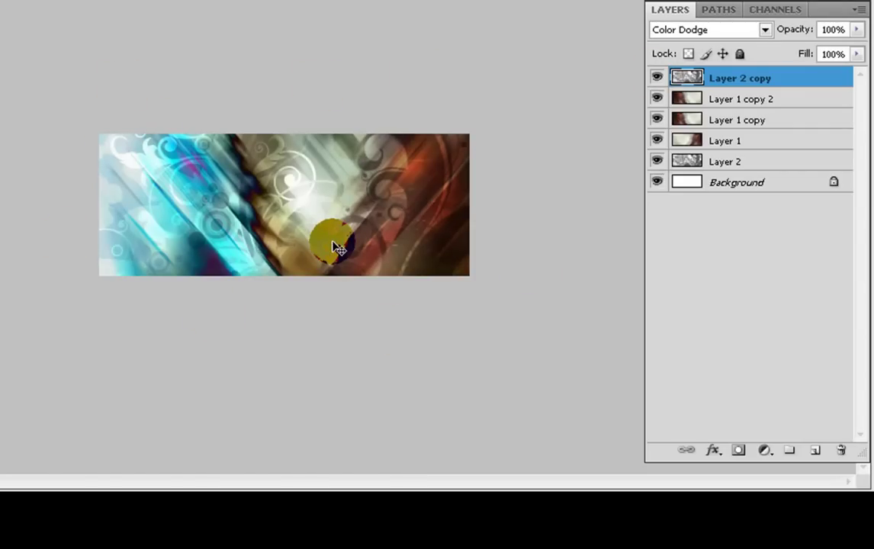
pyautogui.hotkey('ctrl', 'shift', 'e')
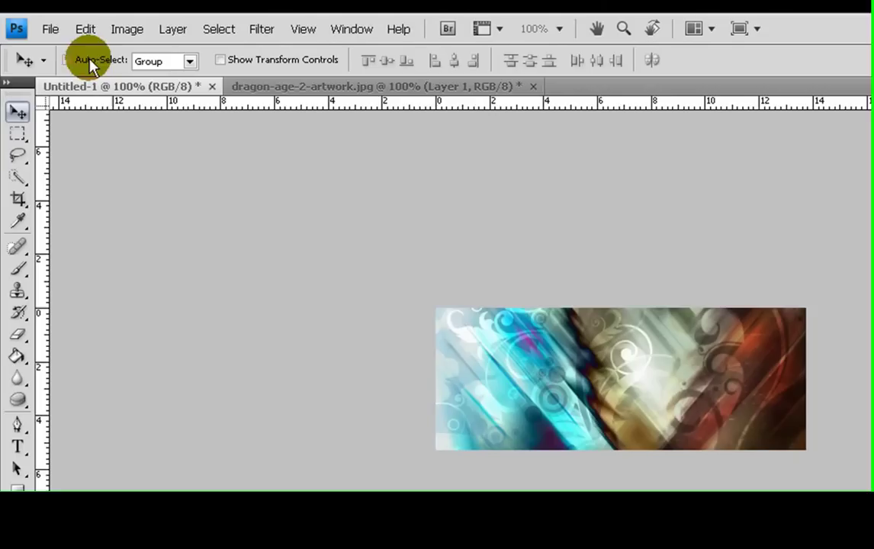
# Close dragon-age-2-artwork.jpg without saving and open dragonage2wallpaper-610.jpg, discarding its embedded color profile.
pyautogui.click(533, 86)
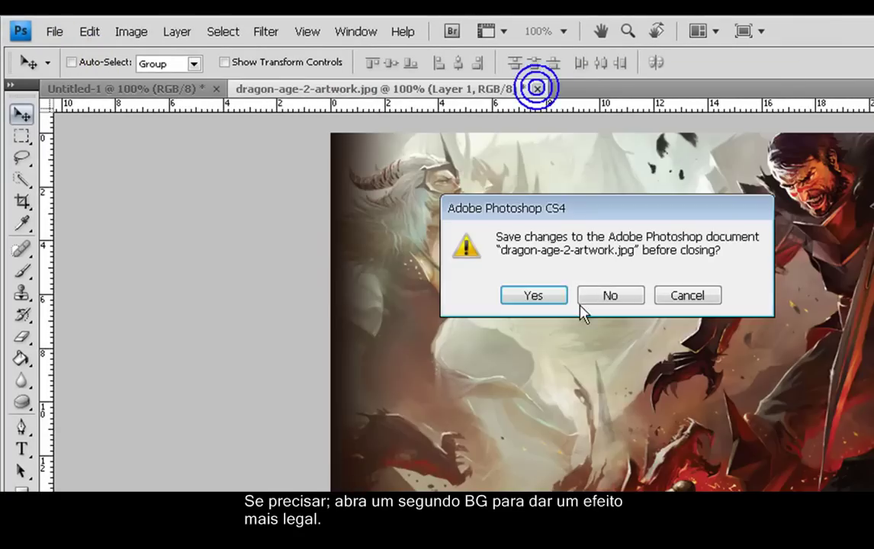
pyautogui.click(614, 295)
pyautogui.click(59, 29)
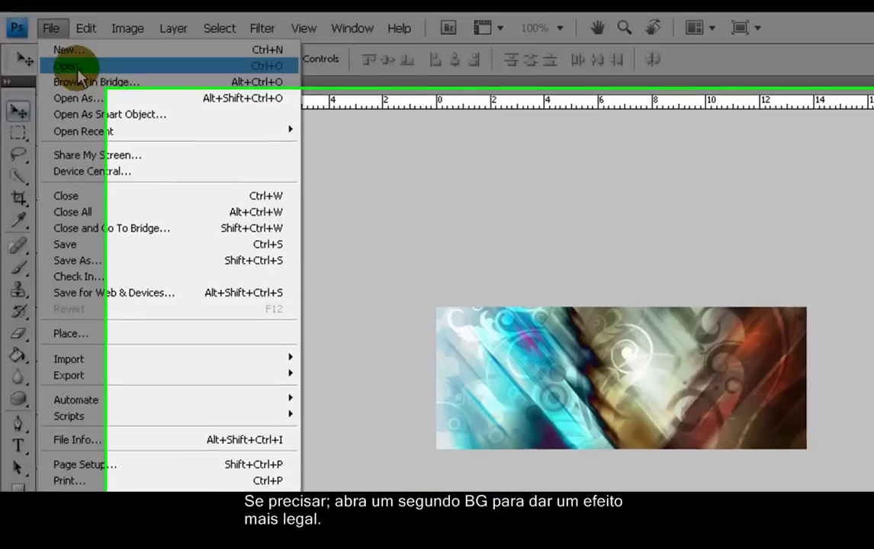
pyautogui.click(79, 74)
pyautogui.click(455, 201)
pyautogui.click(455, 183)
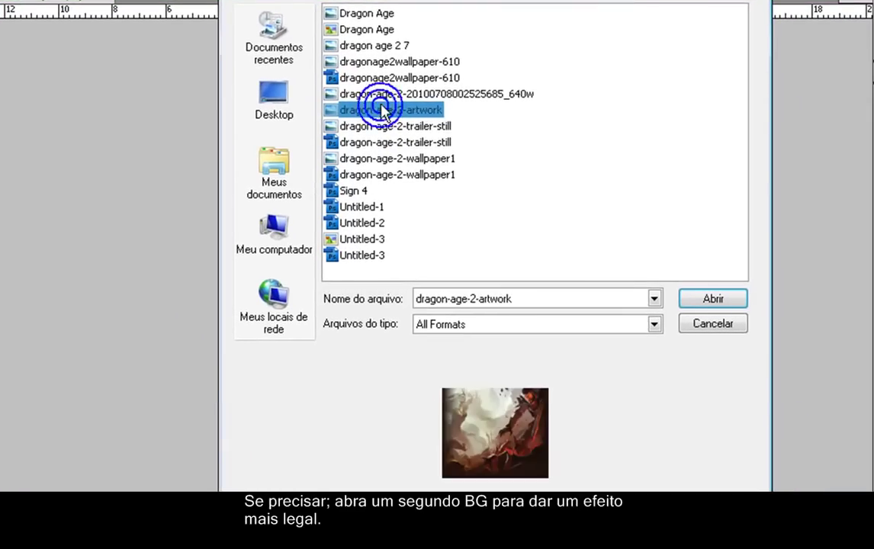
pyautogui.click(384, 94)
pyautogui.click(384, 61)
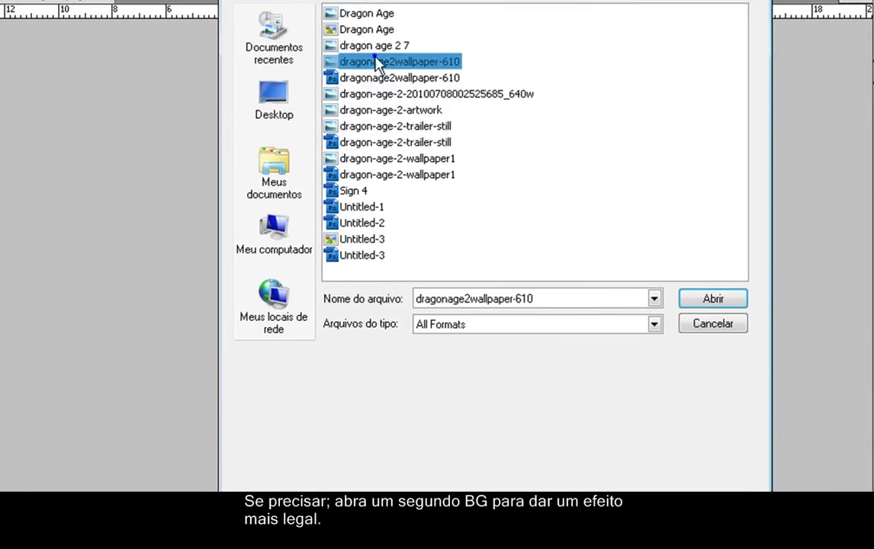
pyautogui.click(725, 304)
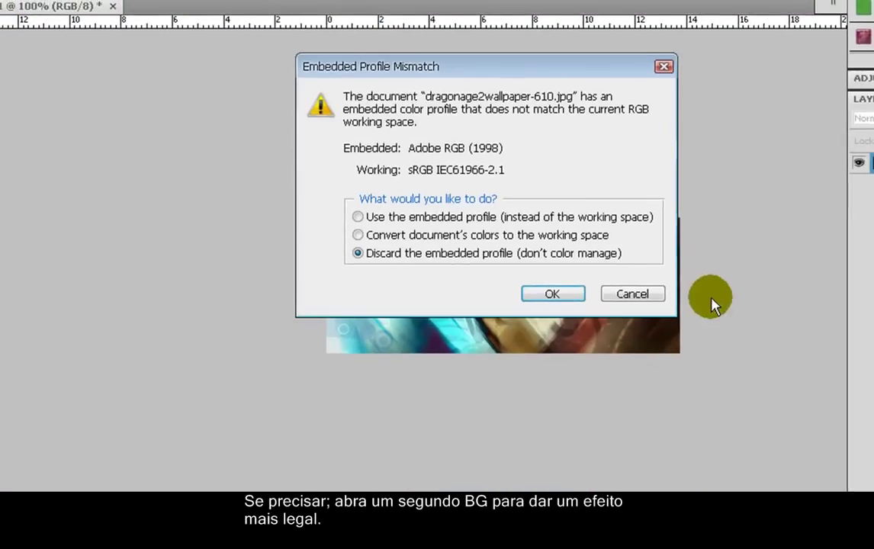
pyautogui.click(513, 289)
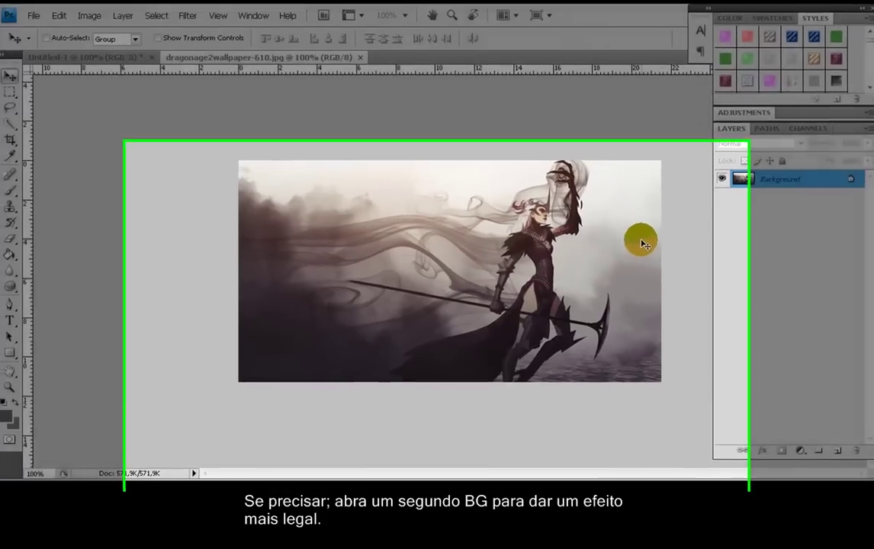
# Place a horizontally flipped copy of the wallpaper in the signature banner, with the figure at its left side.
pyautogui.hotkey('ctrl', 'j')
pyautogui.hotkey('ctrl', 't')
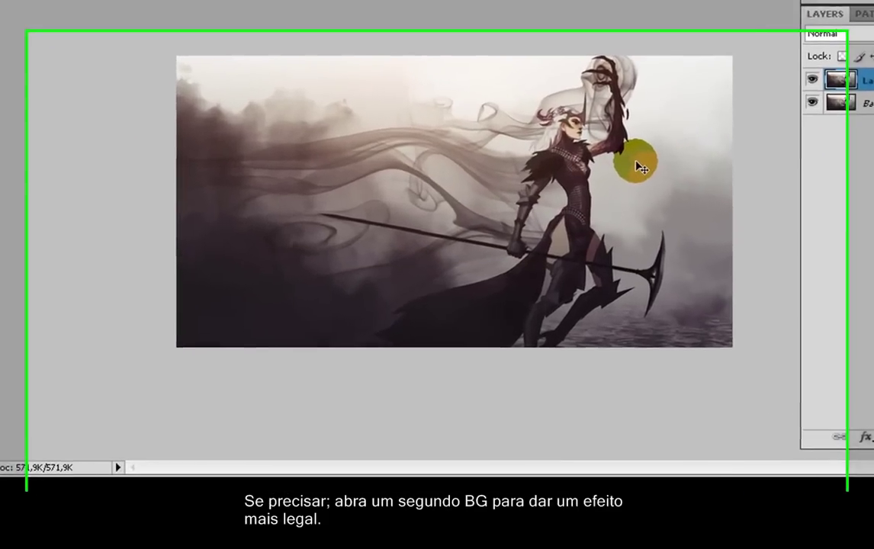
pyautogui.rightClick(594, 142)
pyautogui.click(624, 353)
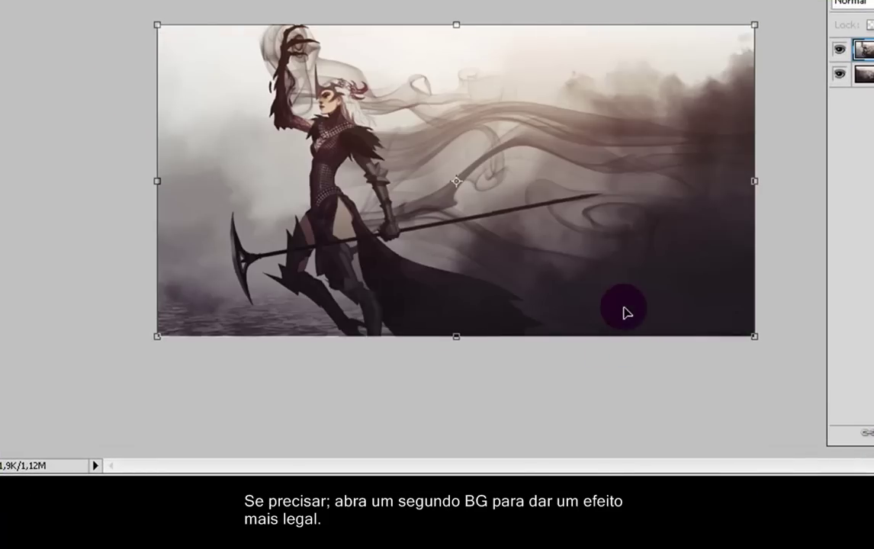
pyautogui.doubleClick(629, 311)
pyautogui.hotkey('ctrl', 'z')
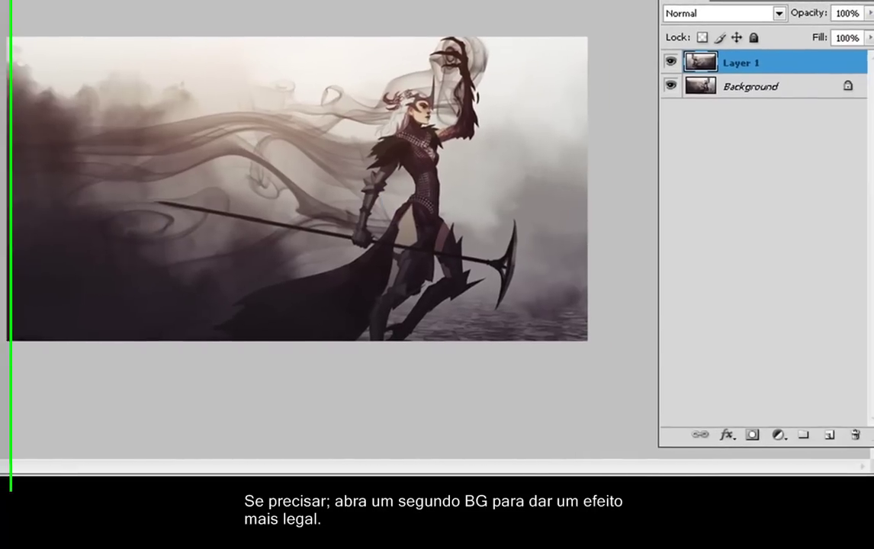
pyautogui.moveTo(245, 185)
pyautogui.mouseDown()
pyautogui.moveTo(278, 239)
pyautogui.moveTo(390, 255)
pyautogui.moveTo(375, 279)
pyautogui.moveTo(492, 202)
pyautogui.mouseUp()
# Try out the wallpaper layer's blend modes from Darken forward past Hard Mix and Saturation.
pyautogui.click(706, 17)
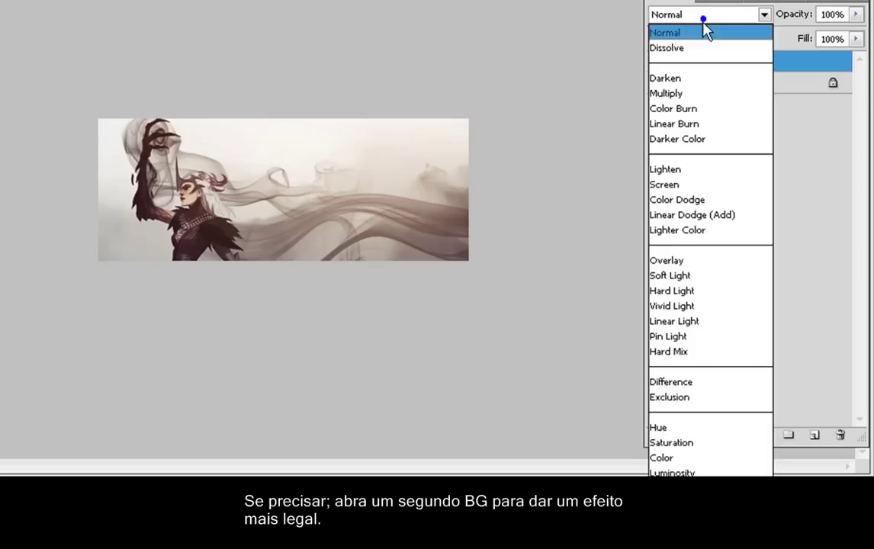
pyautogui.click(692, 80)
pyautogui.press('Down')
pyautogui.press('Down')
pyautogui.press('Down')
pyautogui.press('Down')
pyautogui.press('Down')
pyautogui.press('Down')
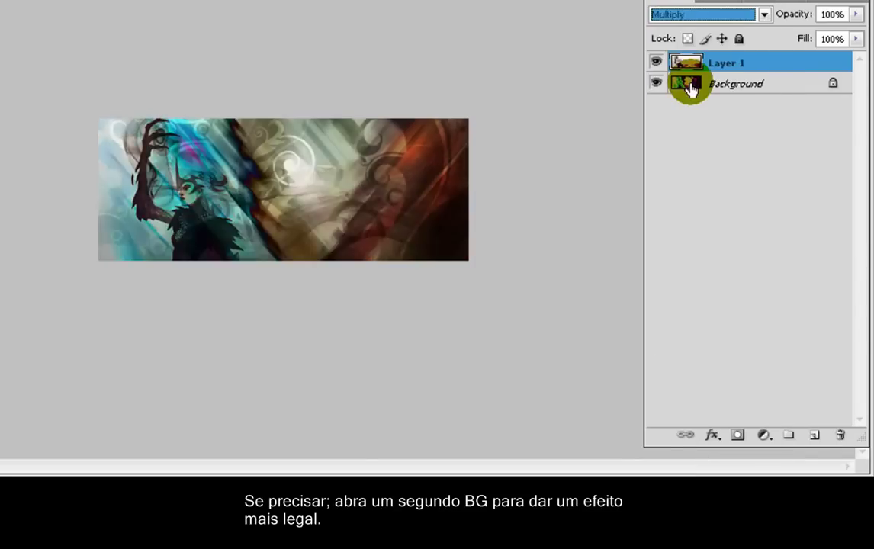
pyautogui.press('Down')
pyautogui.press('Down')
pyautogui.press('Down')
pyautogui.press('Down')
pyautogui.press('Down')
pyautogui.press('Down')
pyautogui.press('Down')
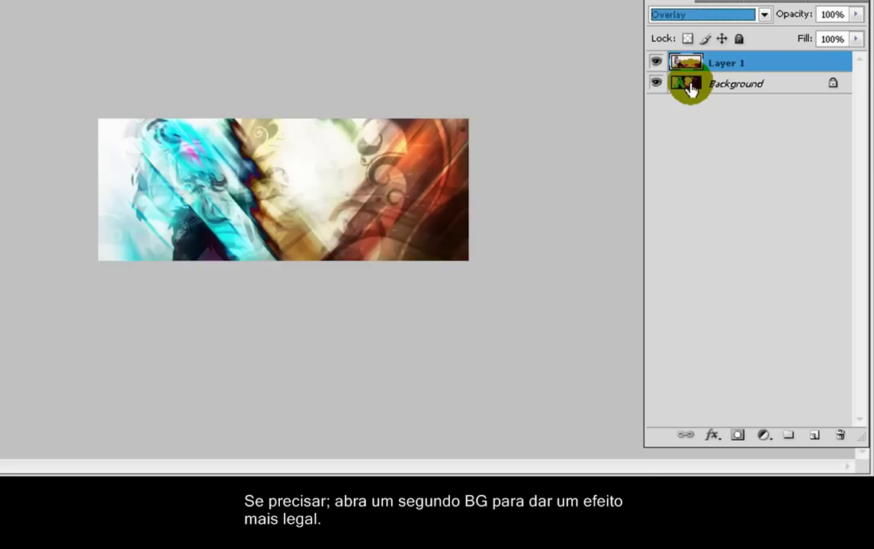
pyautogui.press('Down')
pyautogui.press('Down')
pyautogui.press('Down')
pyautogui.press('Down')
pyautogui.press('Down')
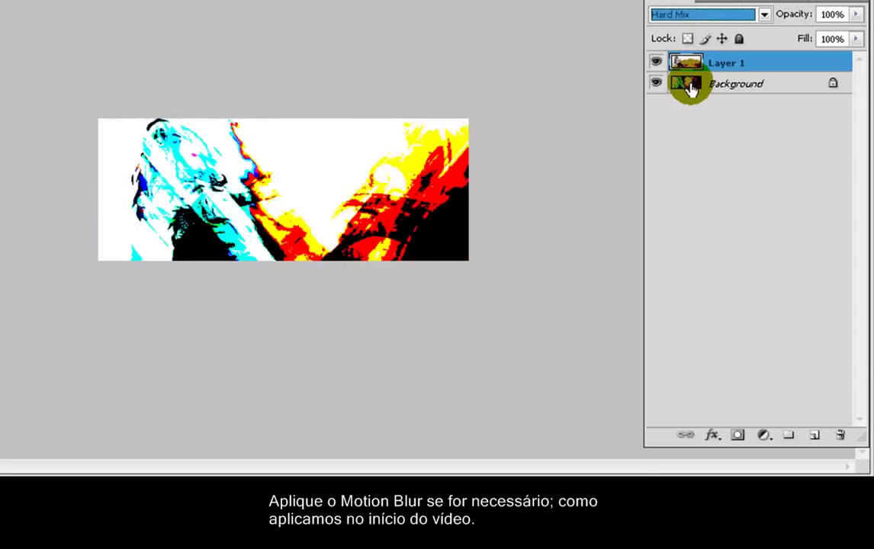
pyautogui.press('Up')
pyautogui.press('Down')
pyautogui.press('Down')
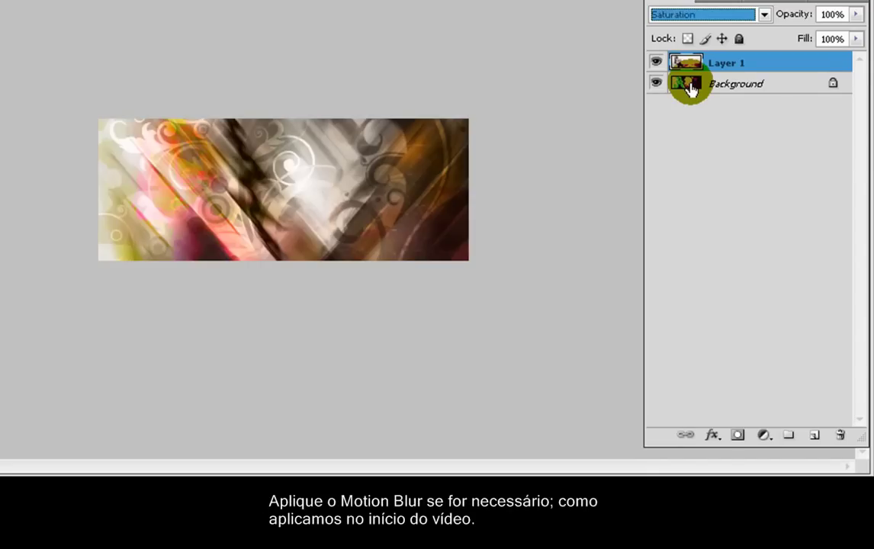
pyautogui.press('Down')
pyautogui.press('Down')
# Go back through the wallpaper layer's blend modes to Pin Light.
pyautogui.press('Up')
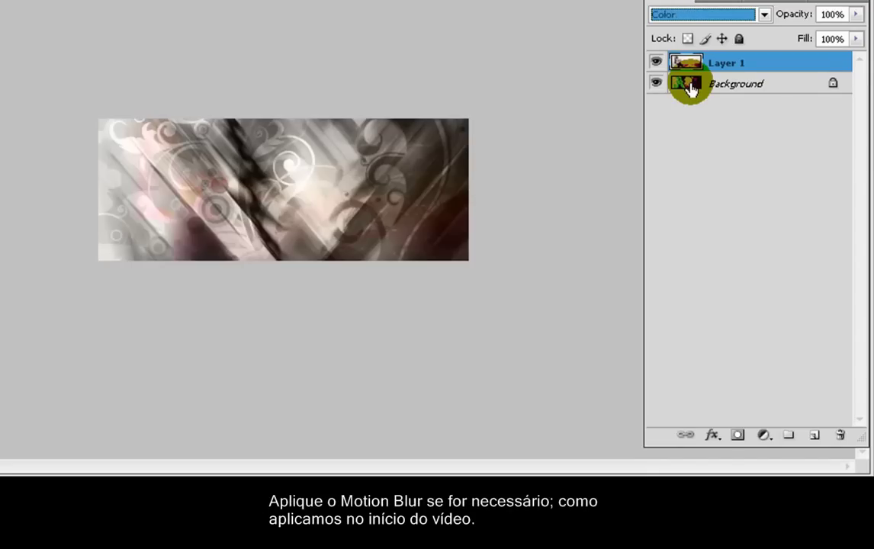
pyautogui.press('Up')
pyautogui.press('Up')
pyautogui.press('Up')
pyautogui.press('Up')
pyautogui.press('Up')
pyautogui.press('Up')
pyautogui.press('Up')
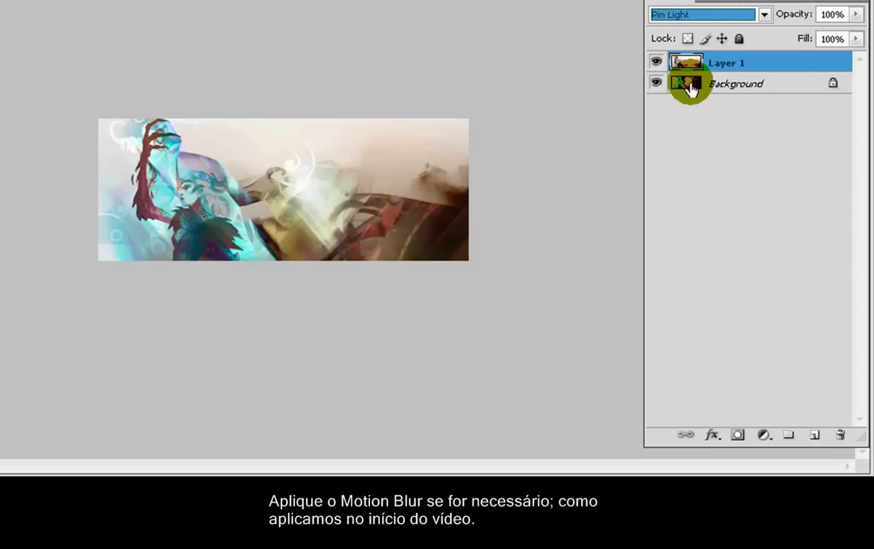
# Go back through the wallpaper layer's blend modes to Normal and compare the banner with the layer hidden and shown.
pyautogui.press('Up')
pyautogui.press('Up')
pyautogui.press('Up')
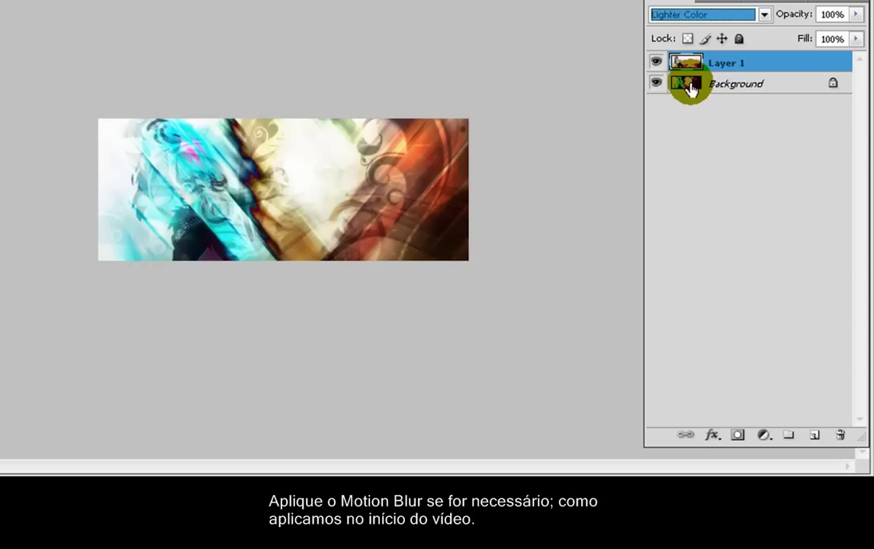
pyautogui.press('Up')
pyautogui.press('Up')
pyautogui.press('Up')
pyautogui.press('Up')
pyautogui.press('Up')
pyautogui.press('Up')
pyautogui.press('Down')
pyautogui.press('Up')
pyautogui.press('Up')
pyautogui.press('Up')
pyautogui.press('Up')
pyautogui.press('Up')
pyautogui.press('Up')
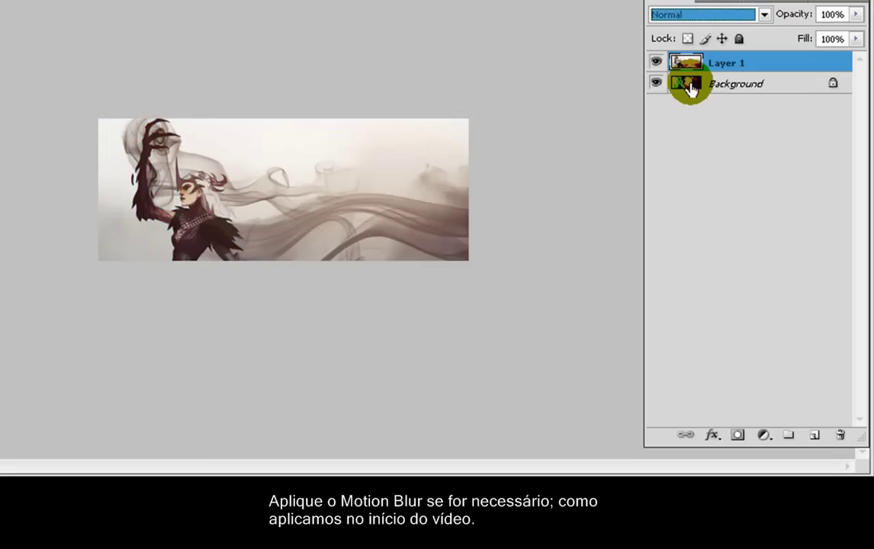
pyautogui.click(656, 62)
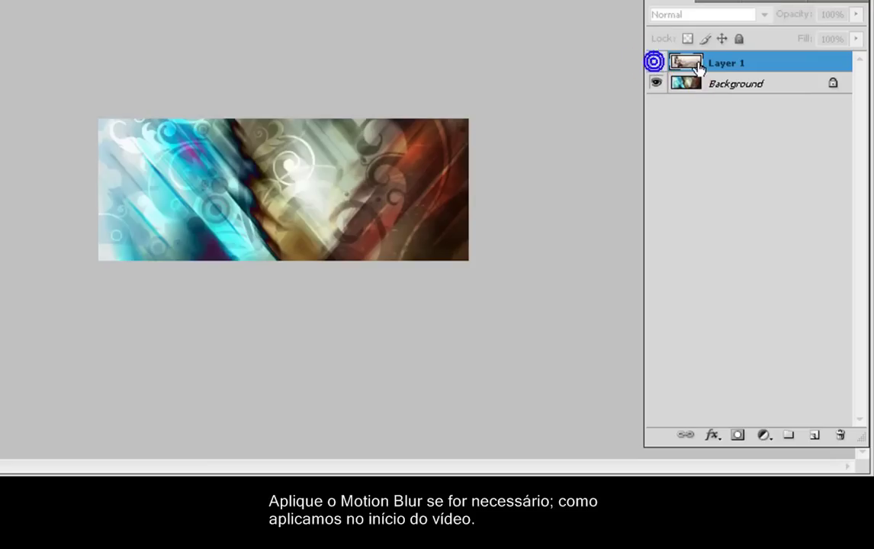
pyautogui.click(657, 62)
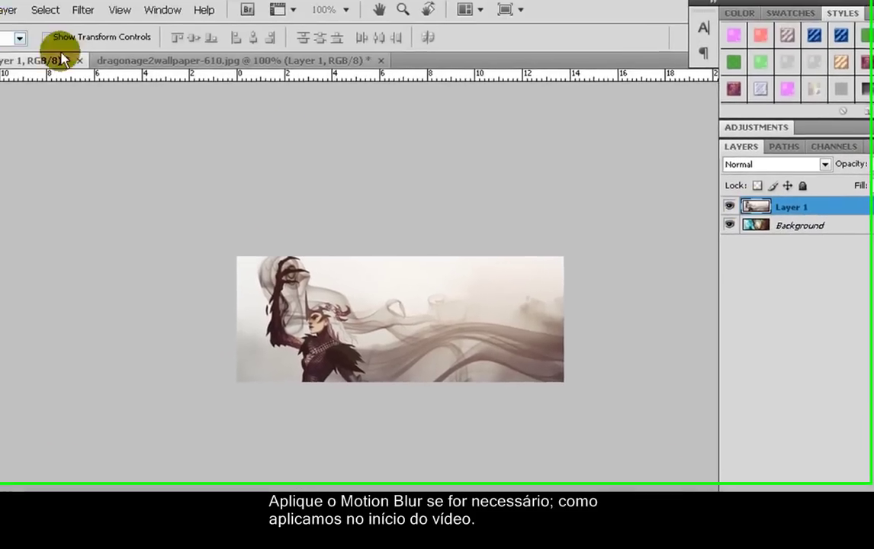
# Apply a 55-pixel Motion Blur to the wallpaper layer, with the streaks running diagonally down to the right.
pyautogui.click(90, 29)
pyautogui.moveTo(141, 153)
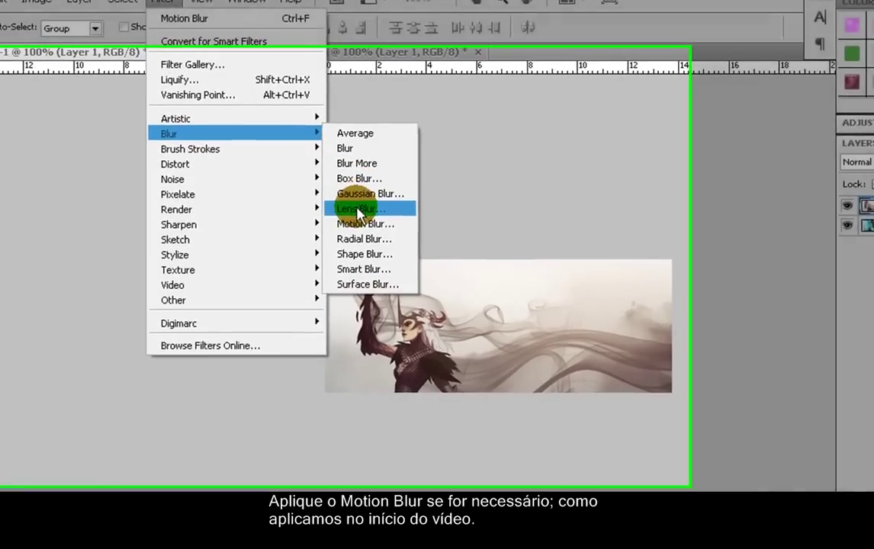
pyautogui.click(279, 237)
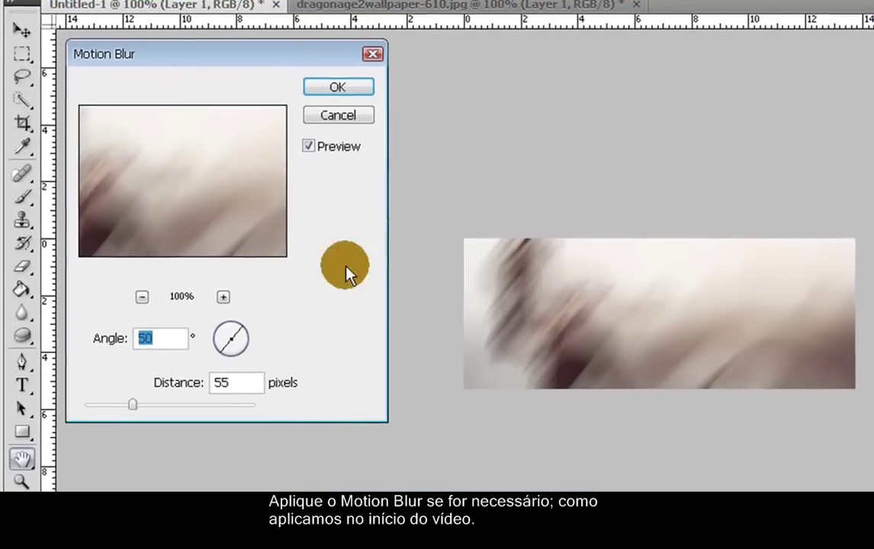
pyautogui.moveTo(235, 341); pyautogui.dragTo(238, 336)
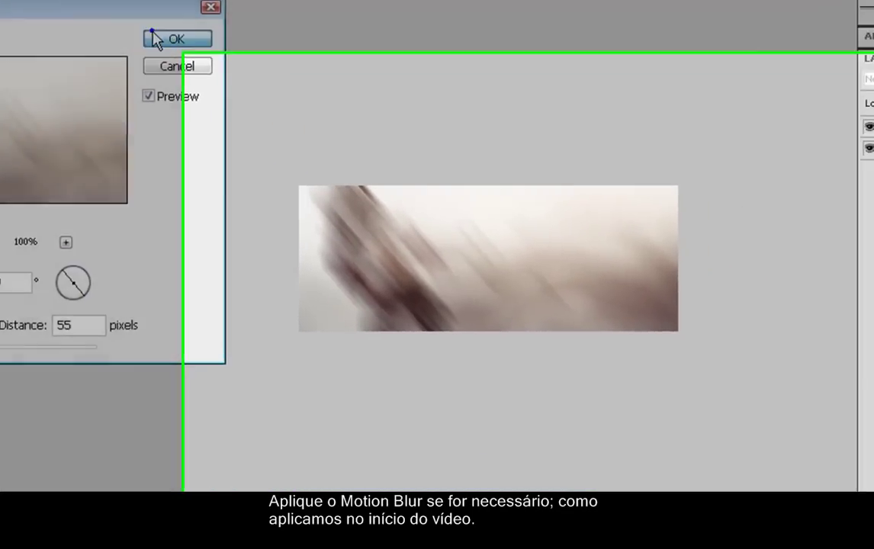
pyautogui.click(339, 87)
# Try out the blurred wallpaper layer's blend modes from Screen forward past Lighter Color to Soft Light.
pyautogui.click(707, 35)
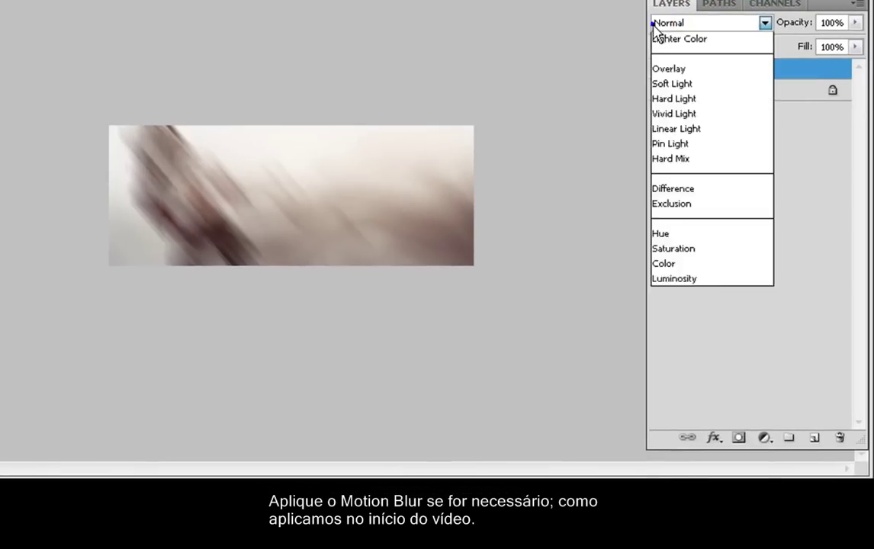
pyautogui.click(715, 187)
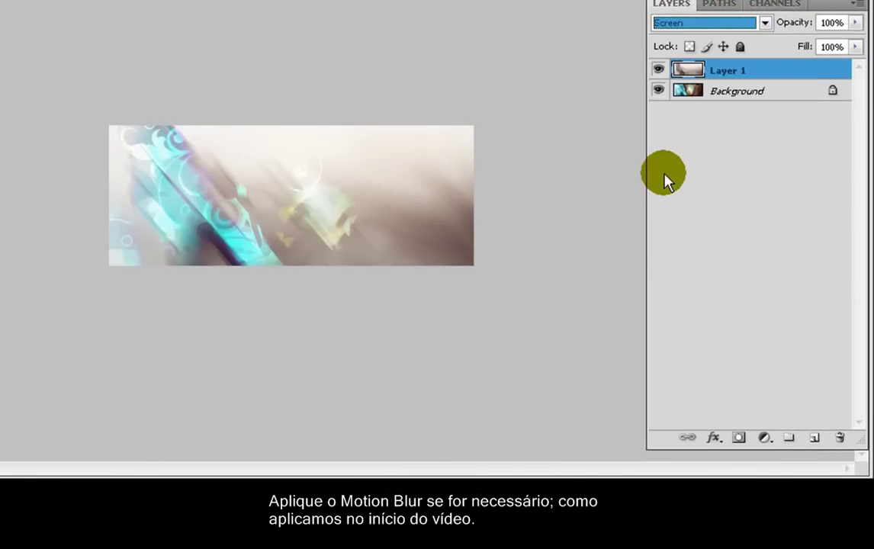
pyautogui.press('Down')
pyautogui.press('Down')
pyautogui.press('Down')
pyautogui.press('Down')
pyautogui.press('Down')
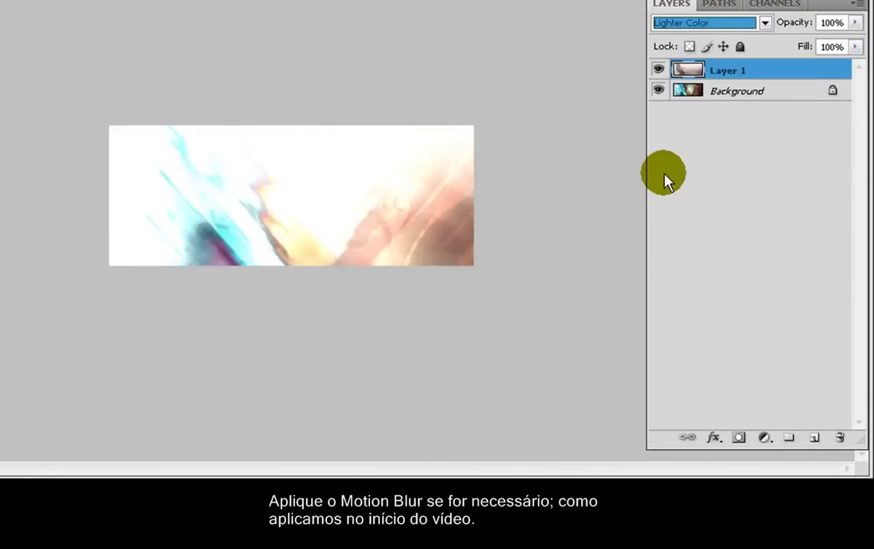
pyautogui.press('Up')
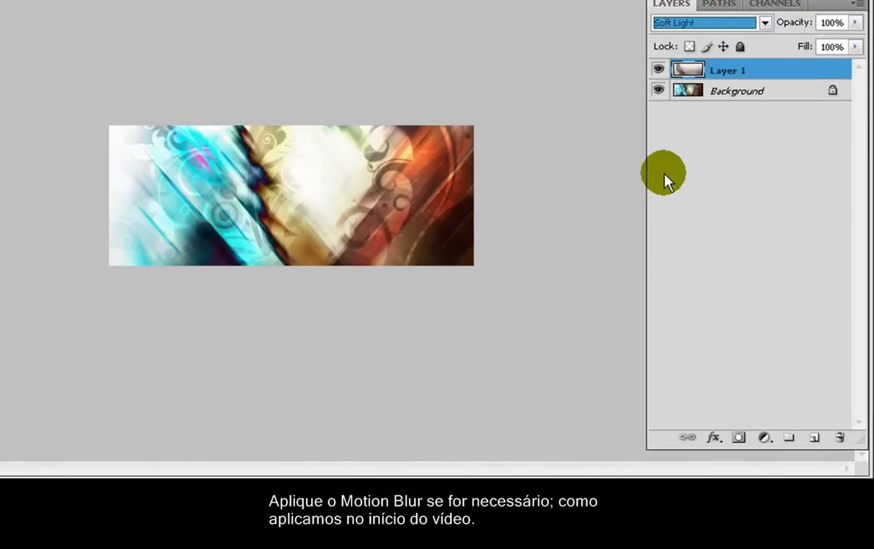
# Continue through the blend modes past Linear Light to Hue and compare the banner with the wallpaper layer hidden.
pyautogui.press('Down')
pyautogui.press('Down')
pyautogui.press('Down')
pyautogui.press('Down')
pyautogui.press('Down')
pyautogui.press('Down')
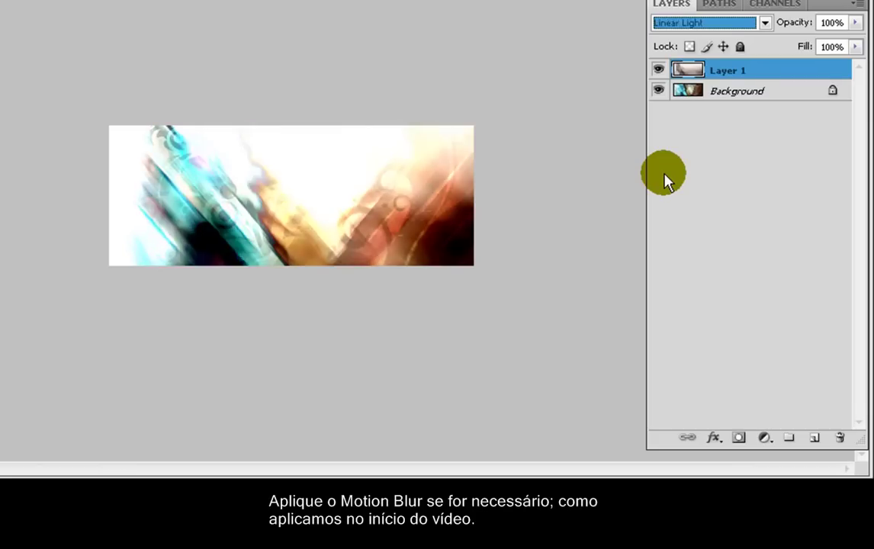
pyautogui.press('Down')
pyautogui.press('Down')
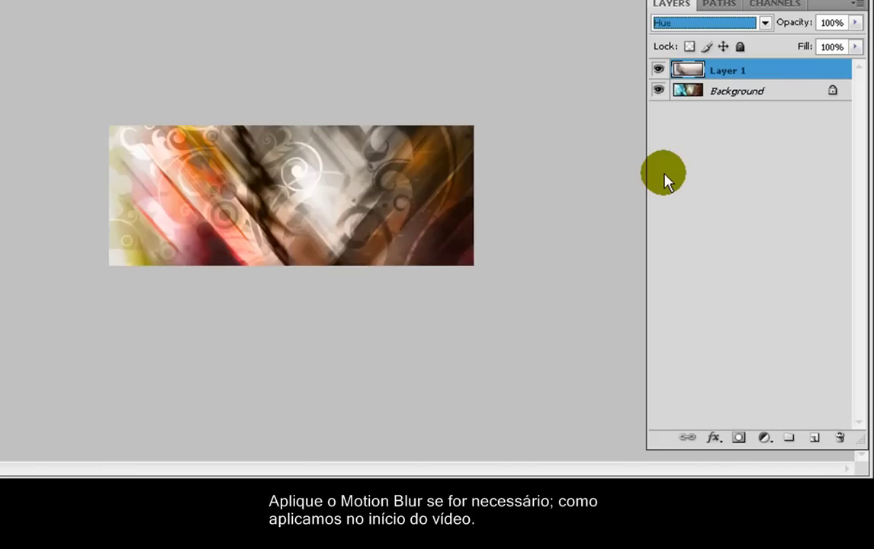
pyautogui.press('Down')
pyautogui.click(659, 69)
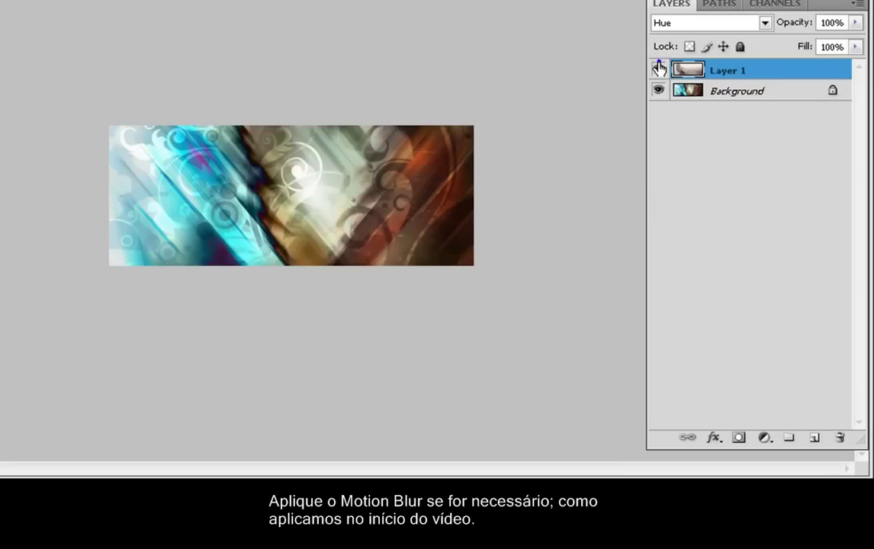
pyautogui.click(659, 69)
# Switch the wallpaper layer to Saturation and step back through the blend modes to Pin Light.
pyautogui.click(670, 23)
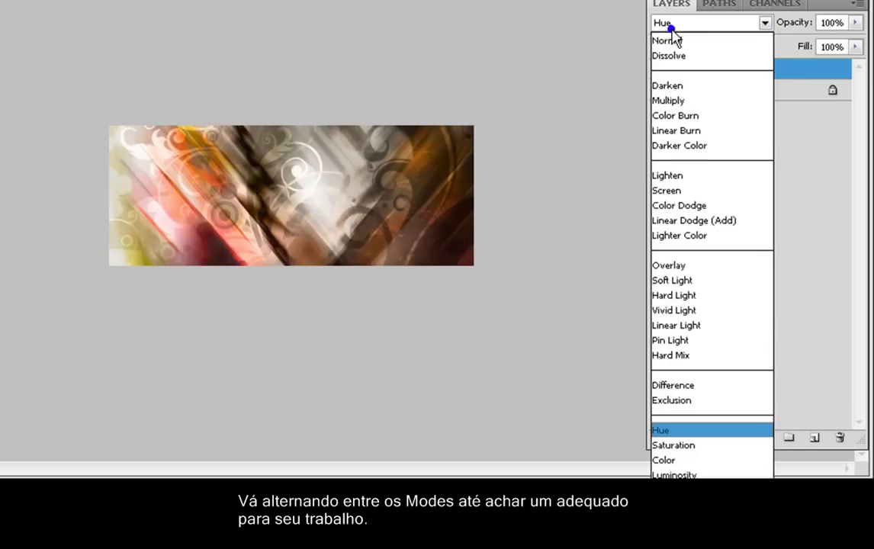
pyautogui.click(683, 444)
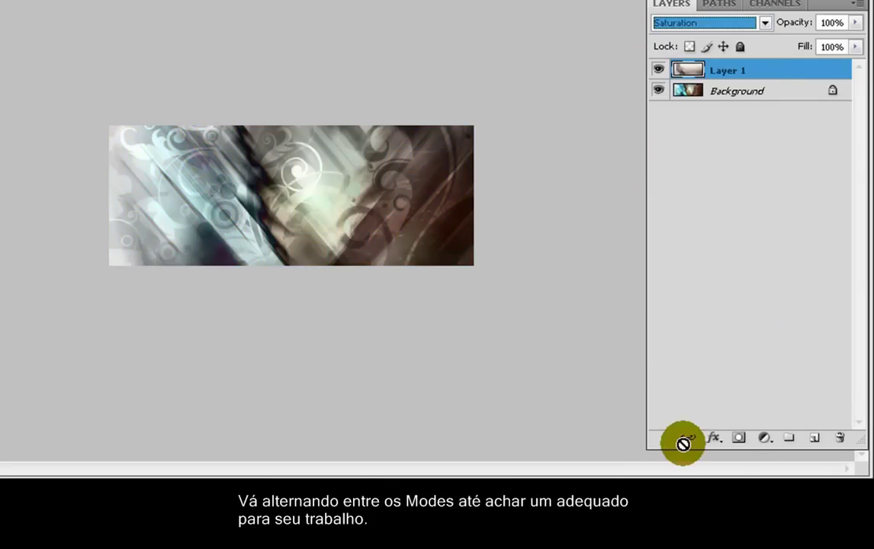
pyautogui.press('Up')
pyautogui.press('Up')
pyautogui.press('Up')
pyautogui.press('Up')
pyautogui.press('Up')
pyautogui.press('Up')
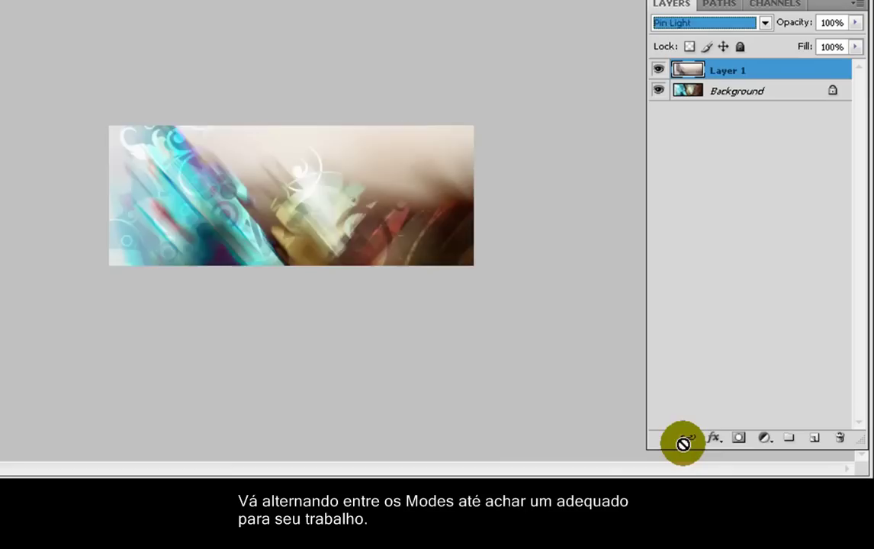
# Try the blend modes before Pin Light on the wallpaper layer, ending on Overlay.
pyautogui.press('Up')
pyautogui.press('Up')
pyautogui.press('Up')
pyautogui.press('Up')
pyautogui.press('Up')
pyautogui.press('Up')
pyautogui.press('Down')
pyautogui.press('Down')
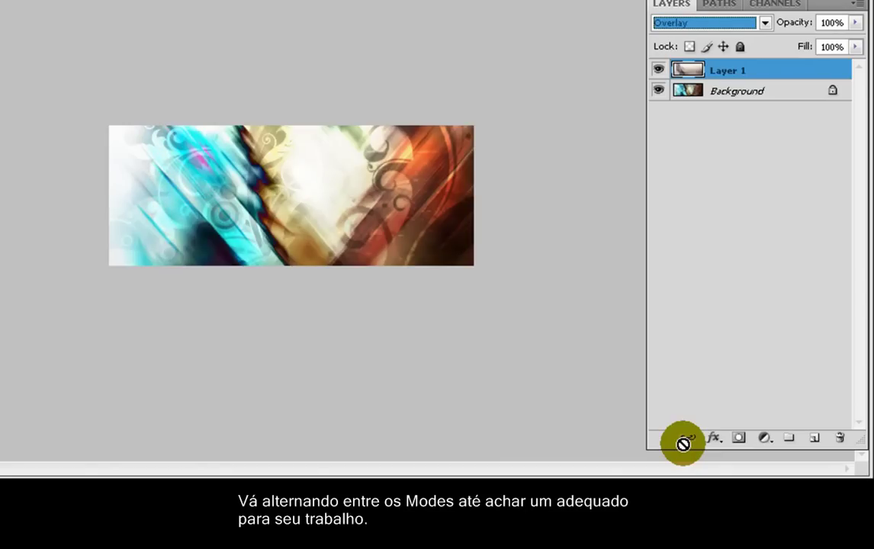
# Review the blend modes from Overlay forward to Color and settle on Hue for the wallpaper layer.
pyautogui.press('Down')
pyautogui.press('Down')
pyautogui.press('Down')
pyautogui.press('Down')
pyautogui.press('Down')
pyautogui.press('Down')
pyautogui.press('Down')
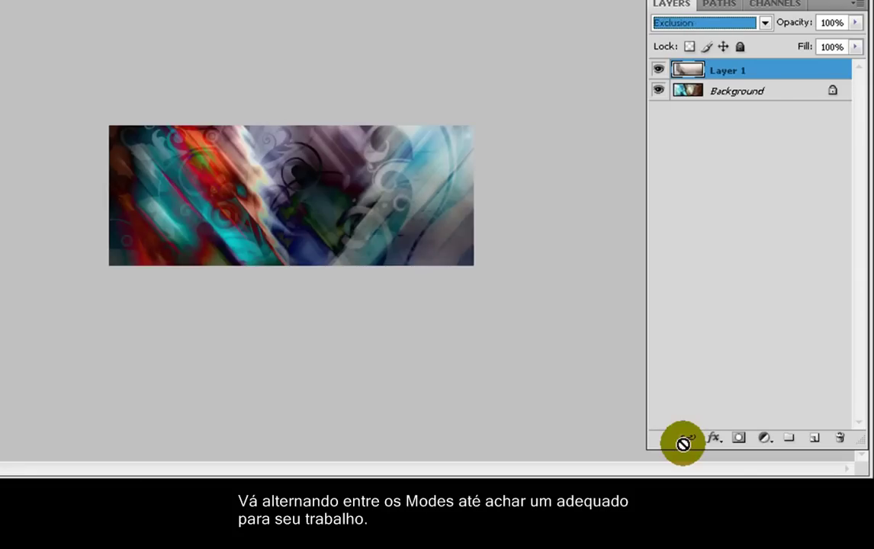
pyautogui.press('Down')
pyautogui.press('Down')
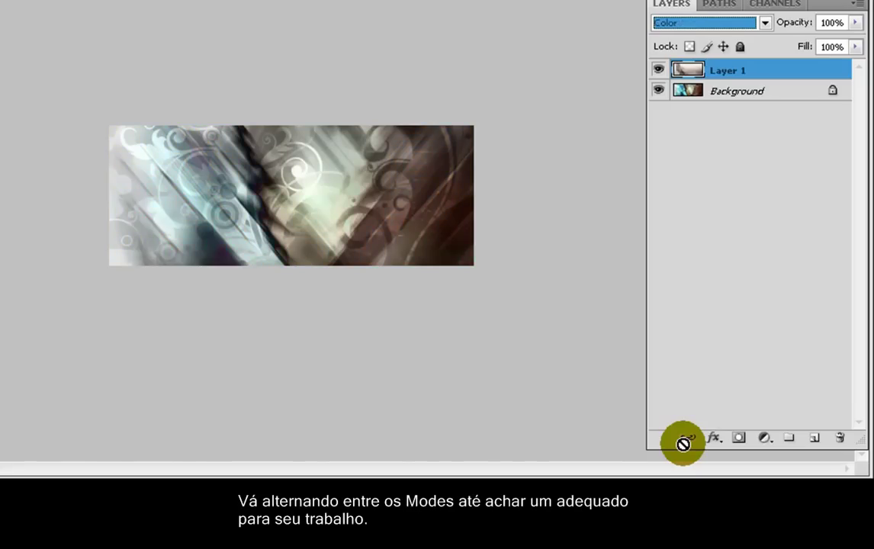
pyautogui.press('Up')
pyautogui.press('Up')
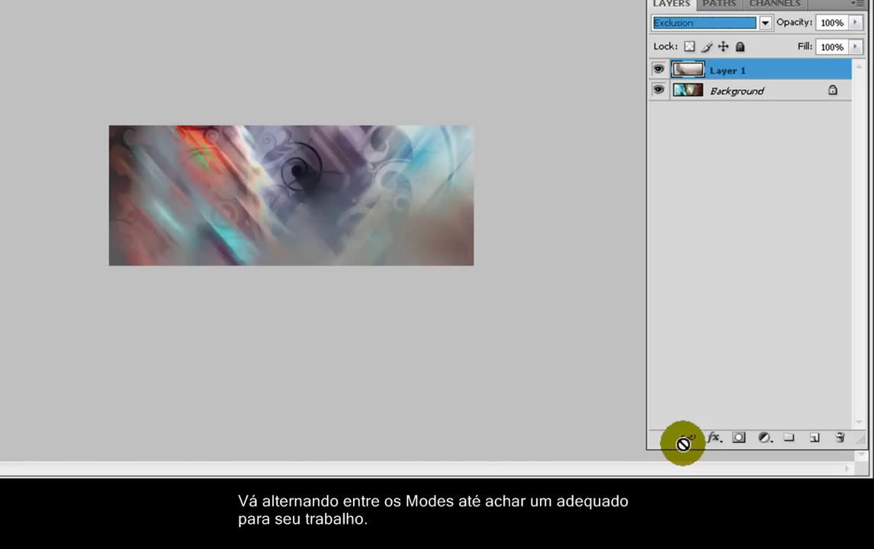
pyautogui.press('Down')
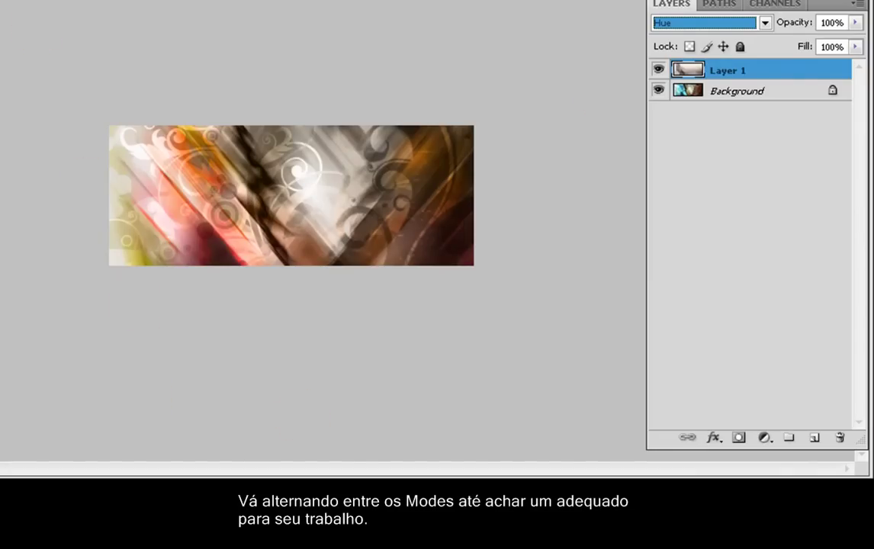
# Merge the wallpaper layer into the background and duplicate the merged image three times.
pyautogui.hotkey('ctrl', 'e')
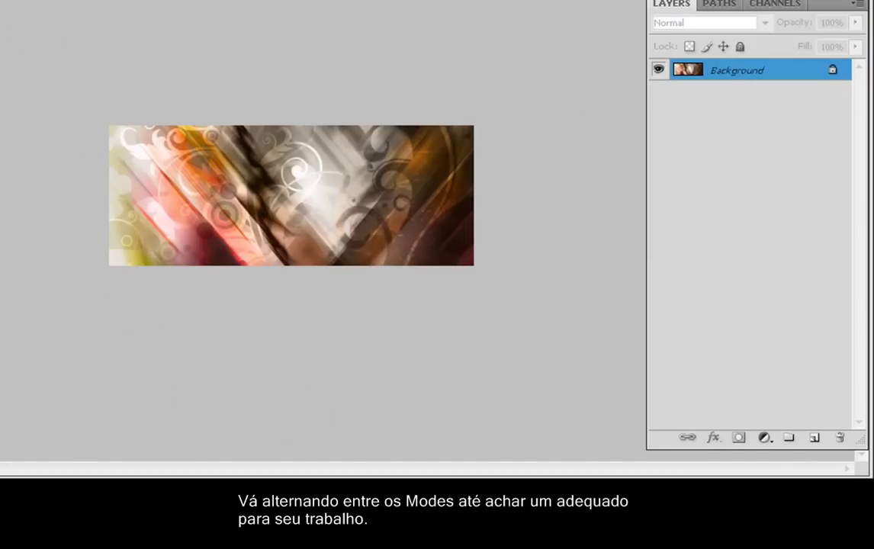
pyautogui.hotkey('ctrl', 'j')
pyautogui.hotkey('ctrl', 'j')
pyautogui.hotkey('ctrl', 'j')
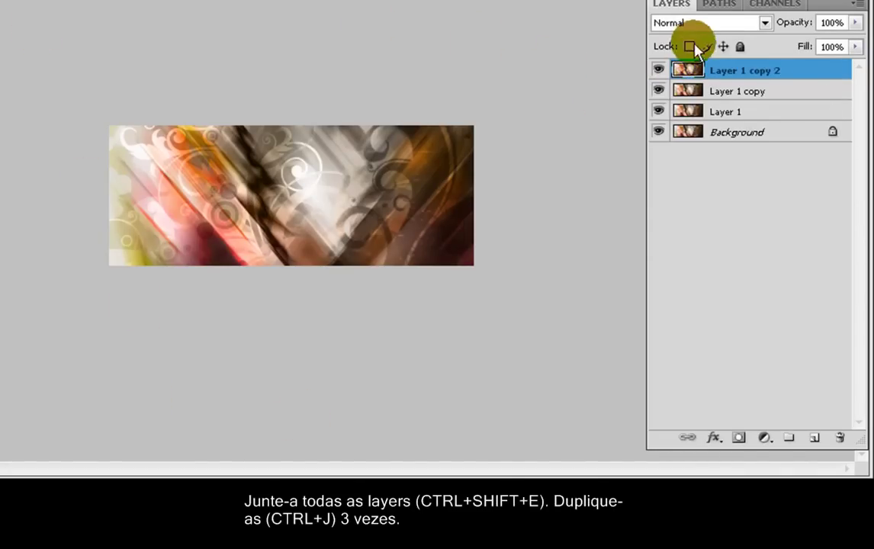
# Set Layer 1 copy 2 to the Color blend mode and apply a Lens Blur to it.
pyautogui.click(686, 24)
pyautogui.click(664, 464)
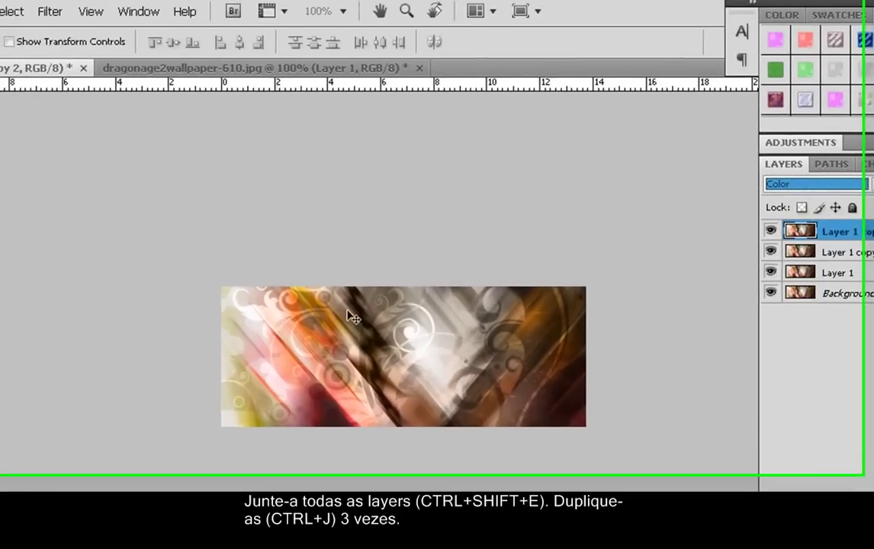
pyautogui.click(46, 6)
pyautogui.moveTo(82, 158)
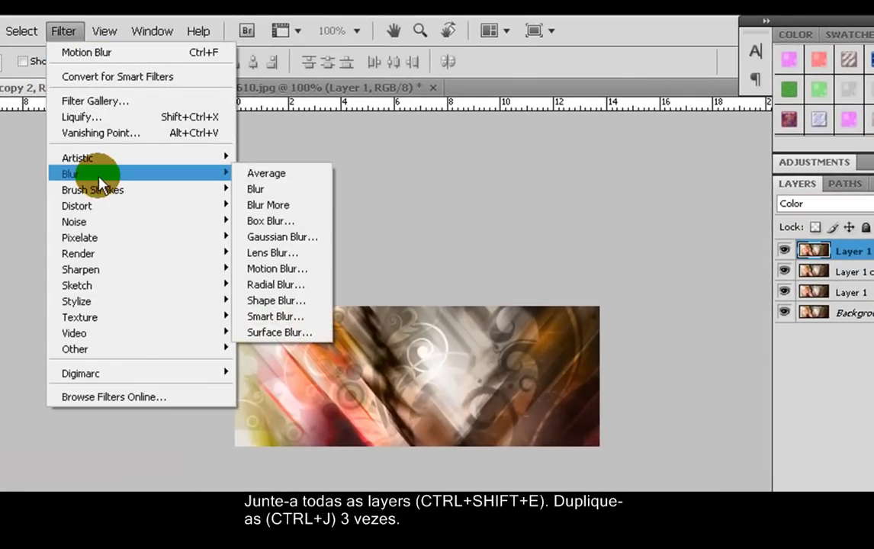
pyautogui.click(267, 257)
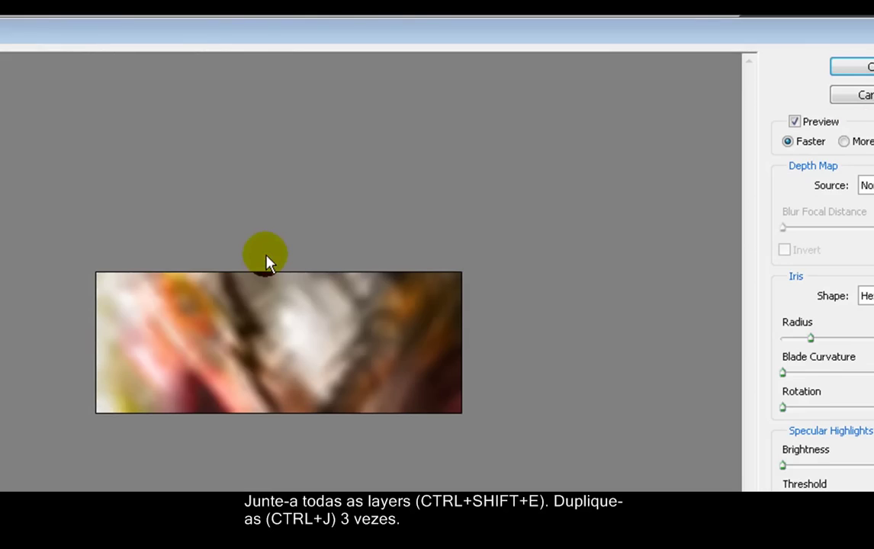
pyautogui.press('Escape')
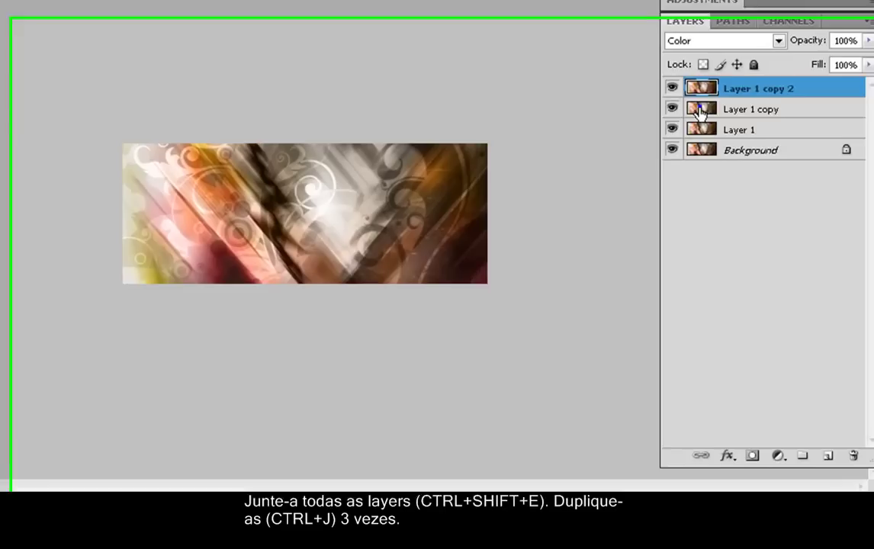
# Set the blend mode of Layer 1 copy to Soft Light.
pyautogui.click(813, 271)
pyautogui.click(686, 22)
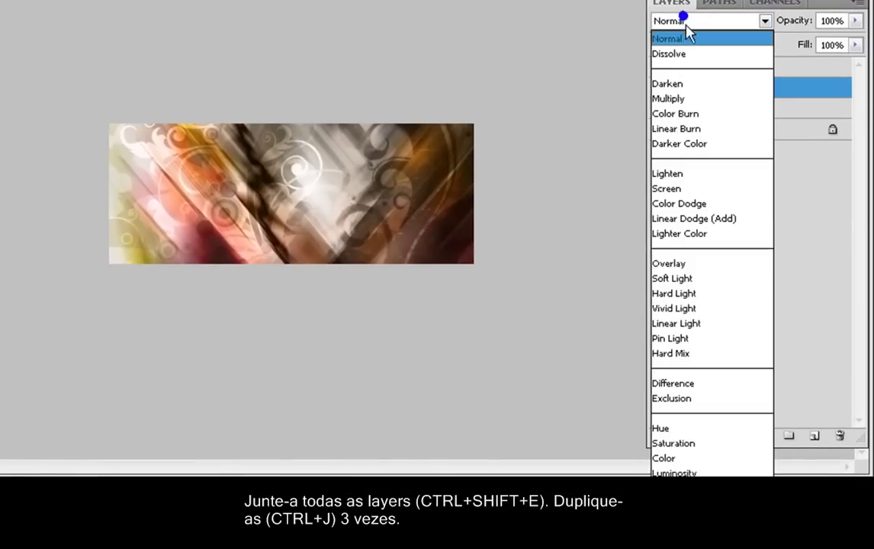
pyautogui.click(692, 292)
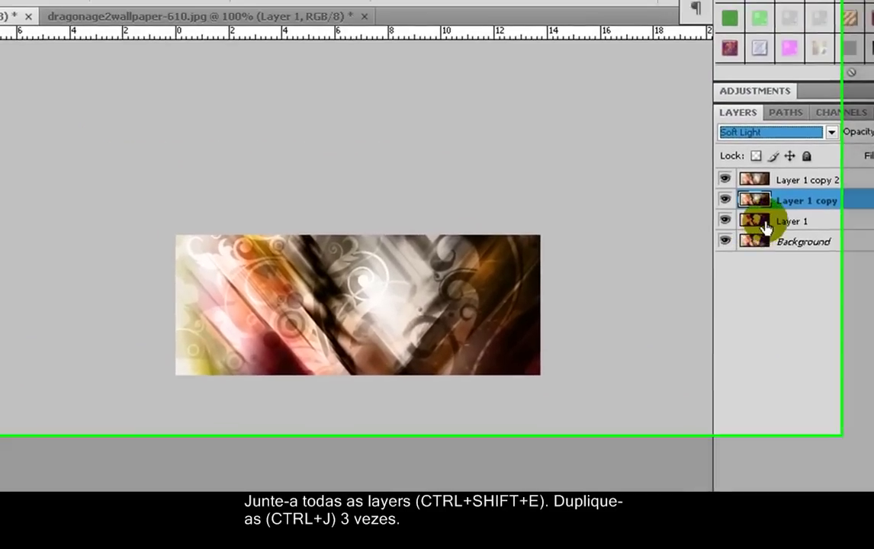
# Apply a Gaussian Blur with a 2,0 pixel radius to Layer 1, toggling the preview to compare before confirming.
pyautogui.click(691, 113)
pyautogui.click(30, 15)
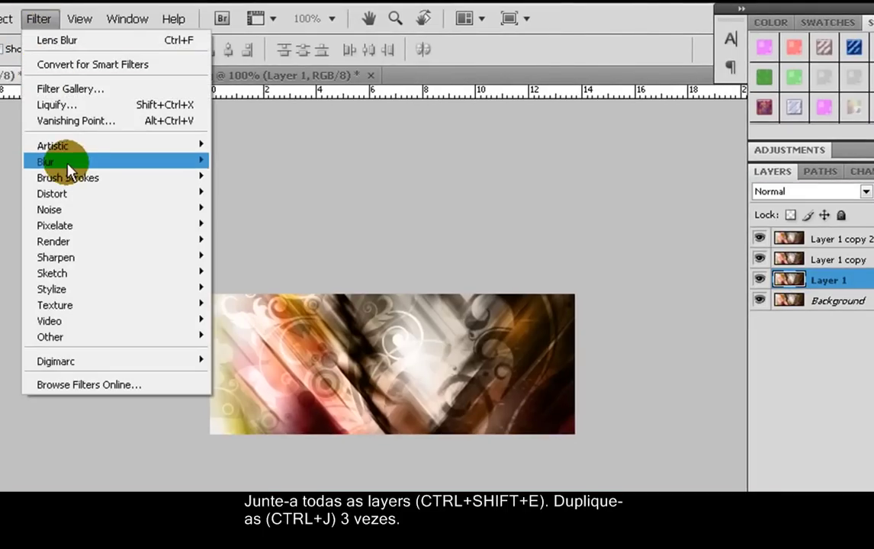
pyautogui.moveTo(69, 158)
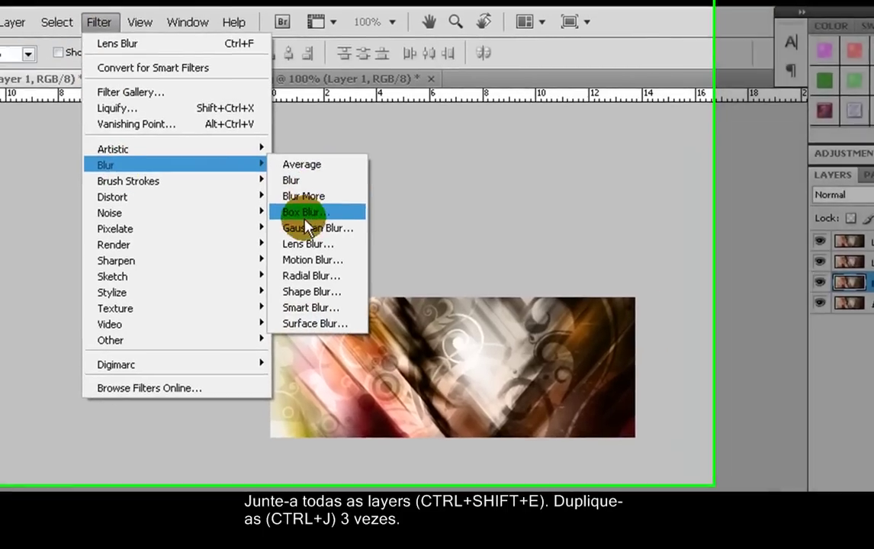
pyautogui.click(307, 228)
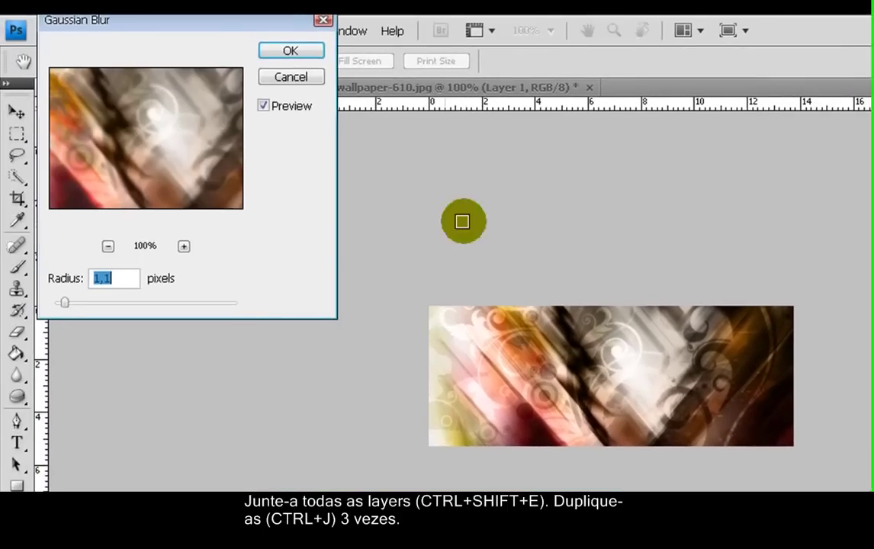
pyautogui.moveTo(97, 304); pyautogui.dragTo(76, 304)
pyautogui.click(88, 303)
pyautogui.click(79, 305)
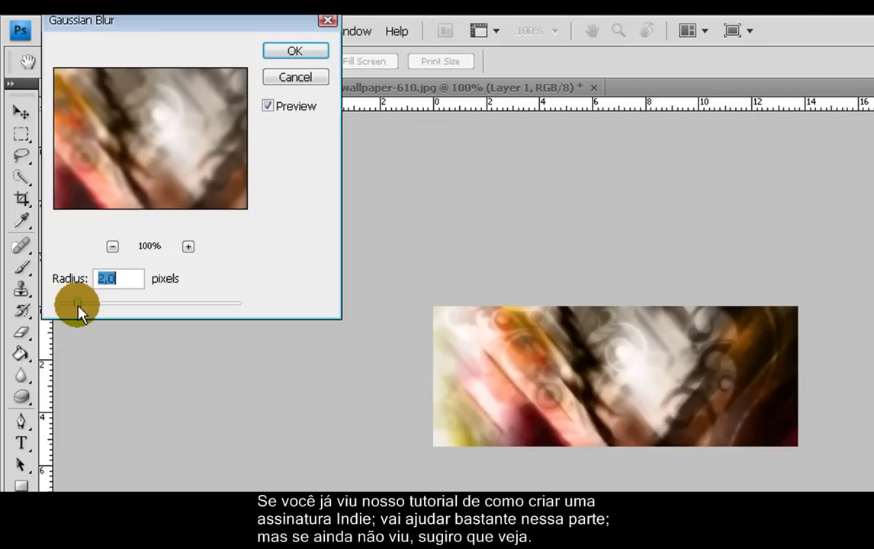
pyautogui.doubleClick(268, 106)
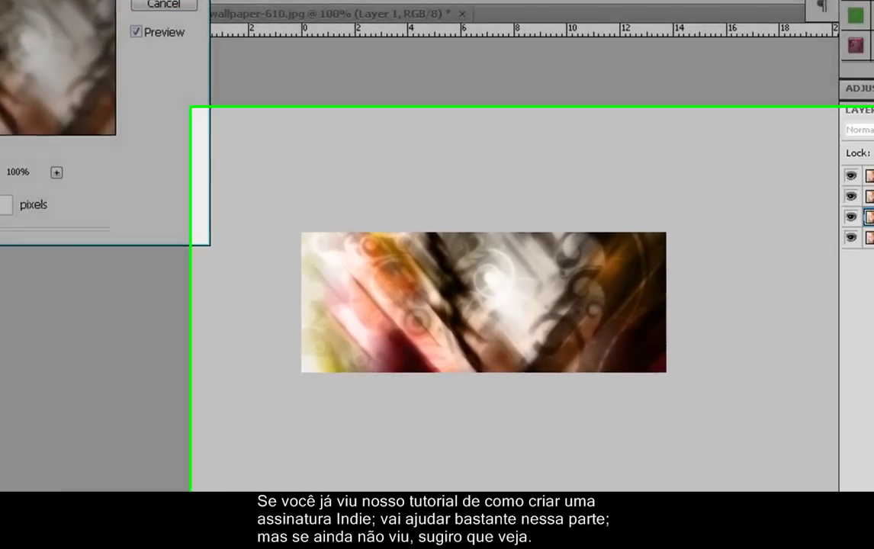
pyautogui.press('Return')
# Set Layer 1 copy to the Overlay blend mode and compare the image with Layer 1 copy 2 hidden and shown.
pyautogui.click(870, 196)
pyautogui.click(860, 130)
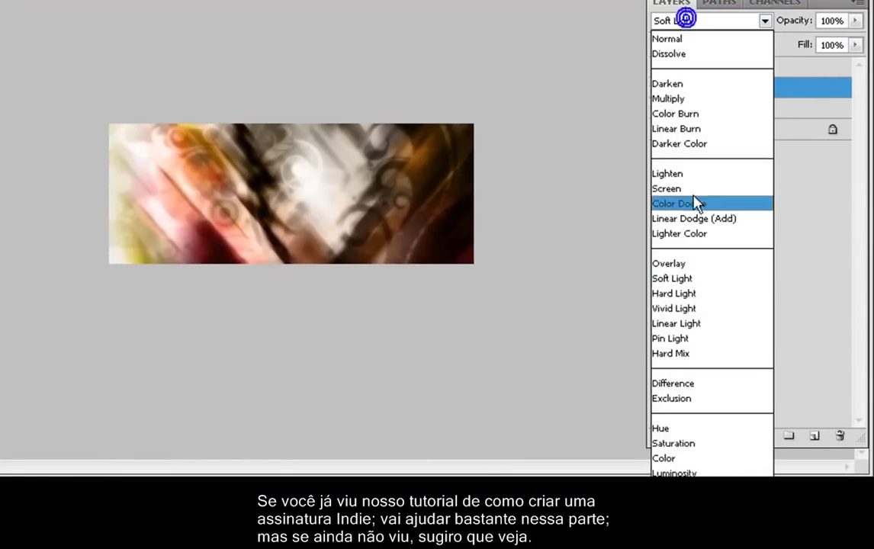
pyautogui.click(695, 264)
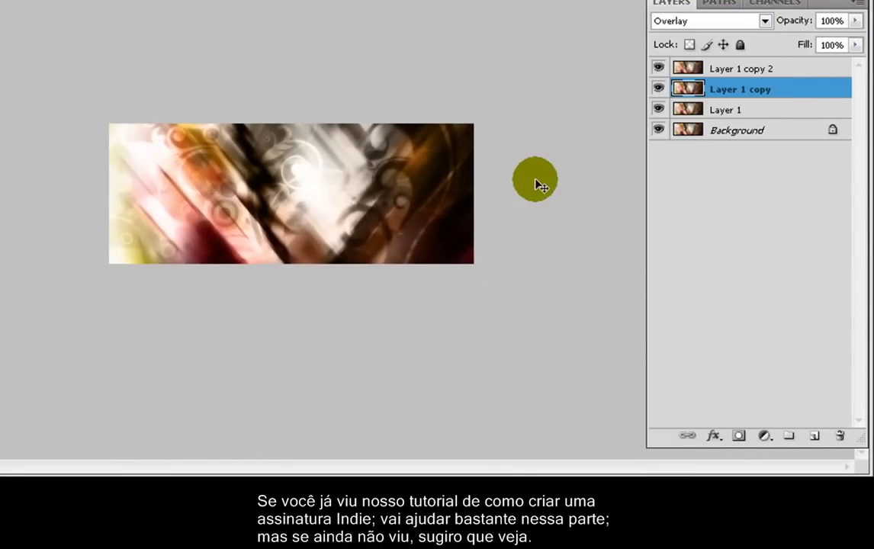
pyautogui.click(655, 69)
pyautogui.click(657, 69)
pyautogui.click(656, 68)
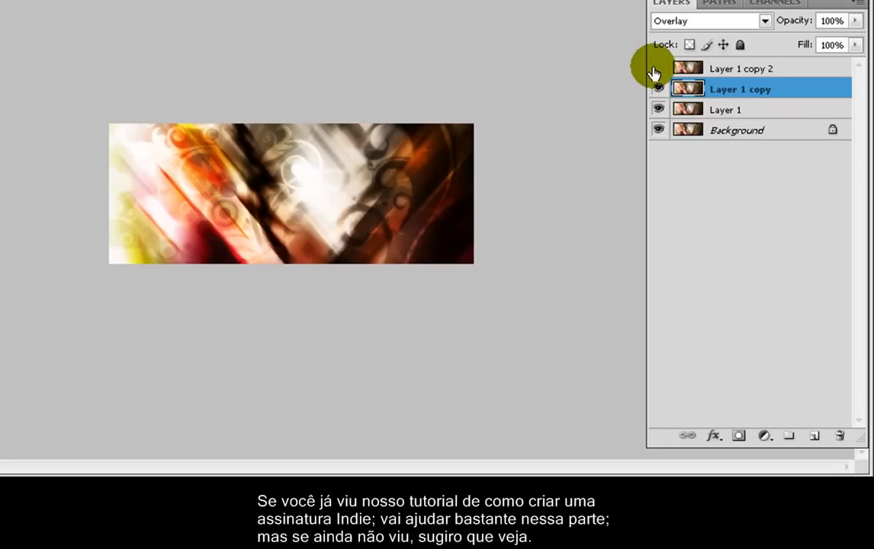
pyautogui.click(654, 69)
# Compare the Hue and Saturation blend modes on Layer 1 copy 2, keep Color, and lower the layer's opacity to 50%.
pyautogui.click(681, 69)
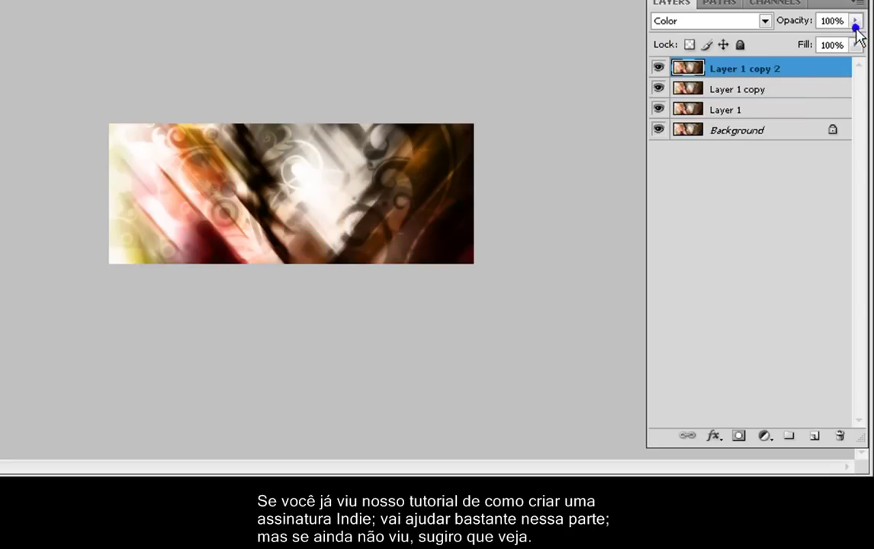
pyautogui.click(749, 21)
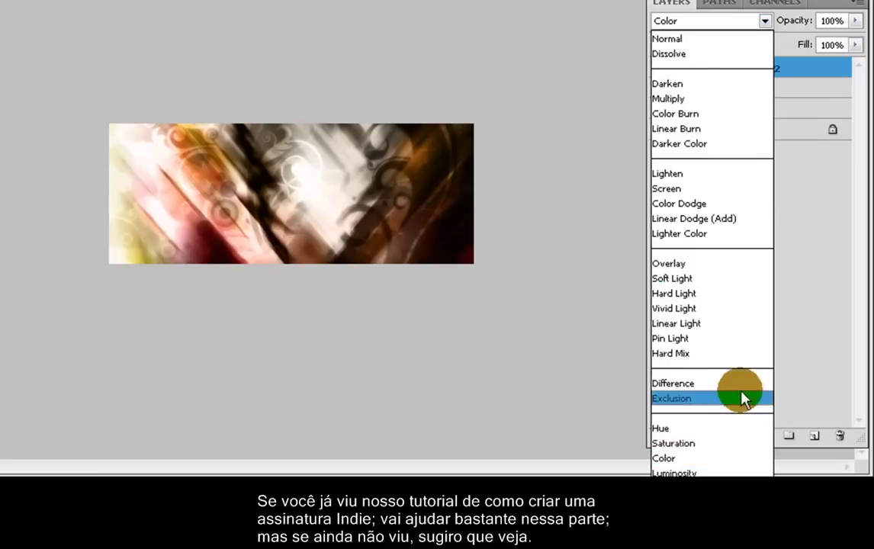
pyautogui.click(738, 428)
pyautogui.press('Up')
pyautogui.press('Down')
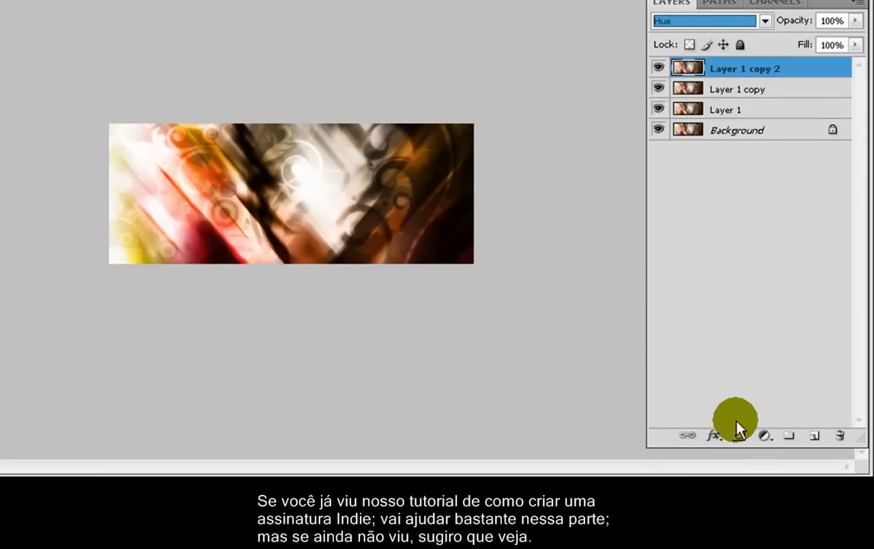
pyautogui.press('Down')
pyautogui.press('Up')
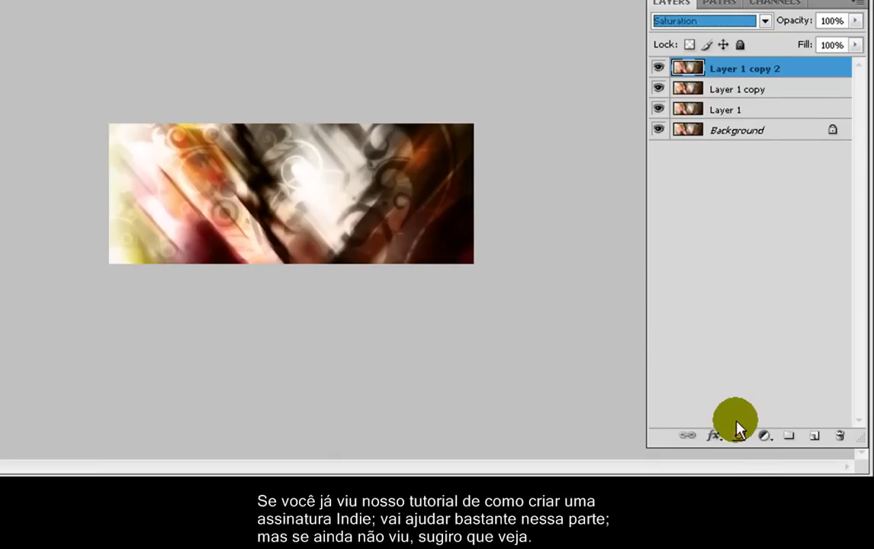
pyautogui.press('Down')
pyautogui.press('Down')
pyautogui.press('Up')
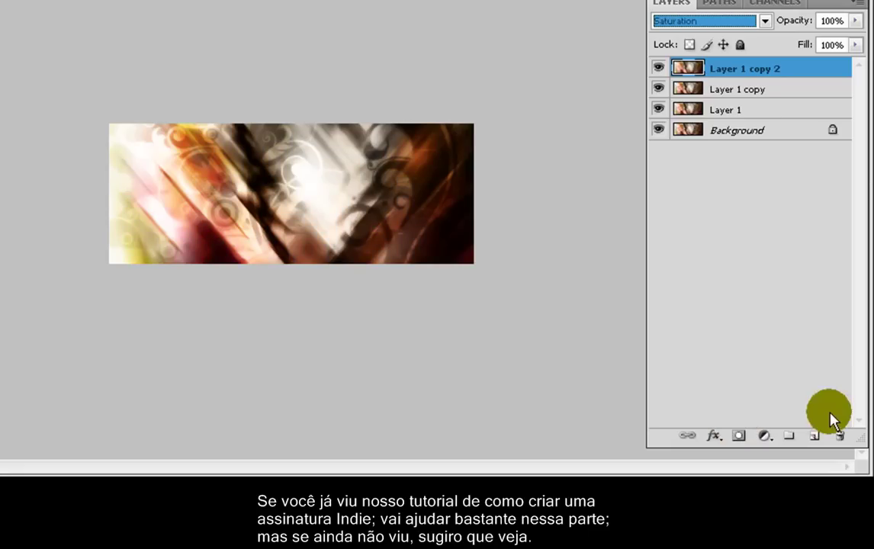
pyautogui.click(857, 22)
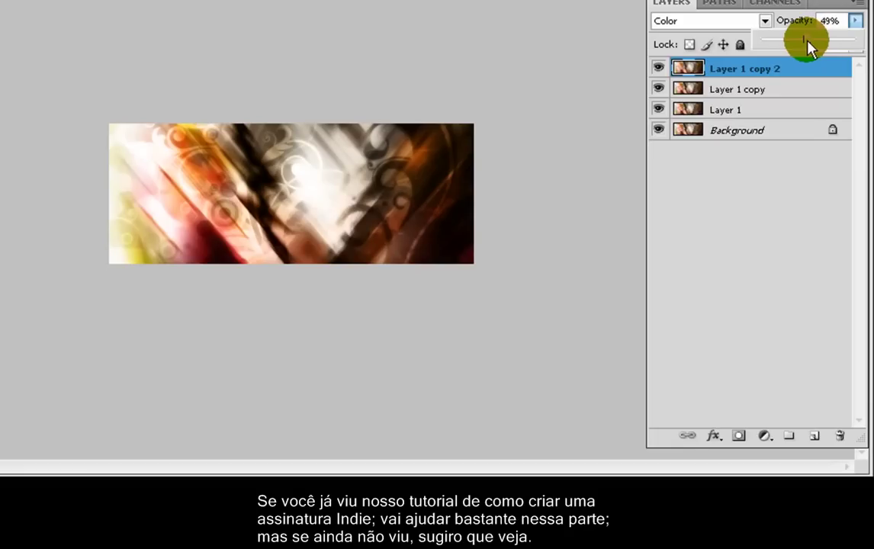
pyautogui.click(429, 48)
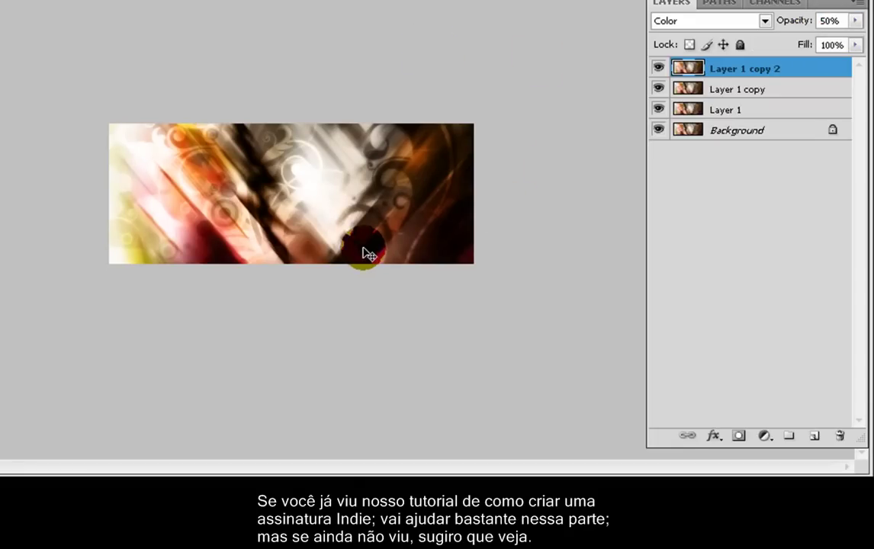
# Merge all visible layers into the background and duplicate the merged image twice.
pyautogui.hotkey('ctrl', 'shift', 'e')
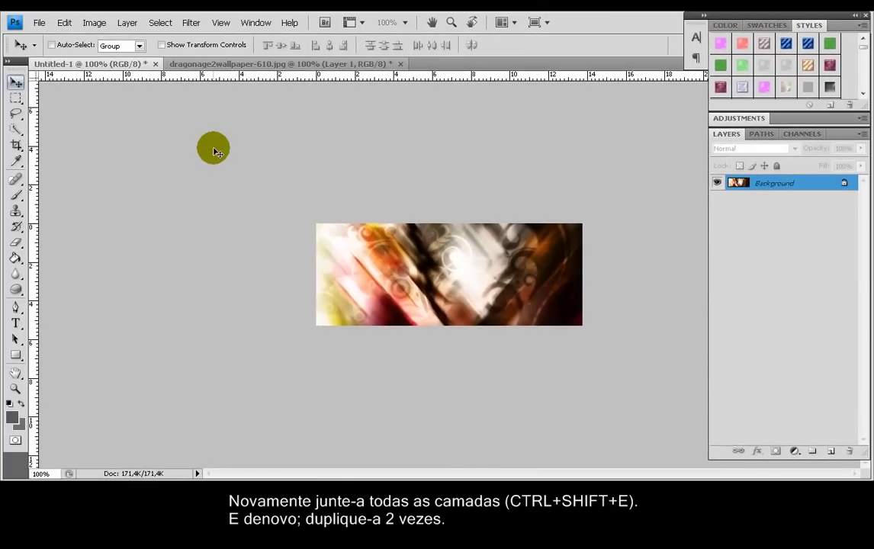
pyautogui.hotkey('ctrl', 'j')
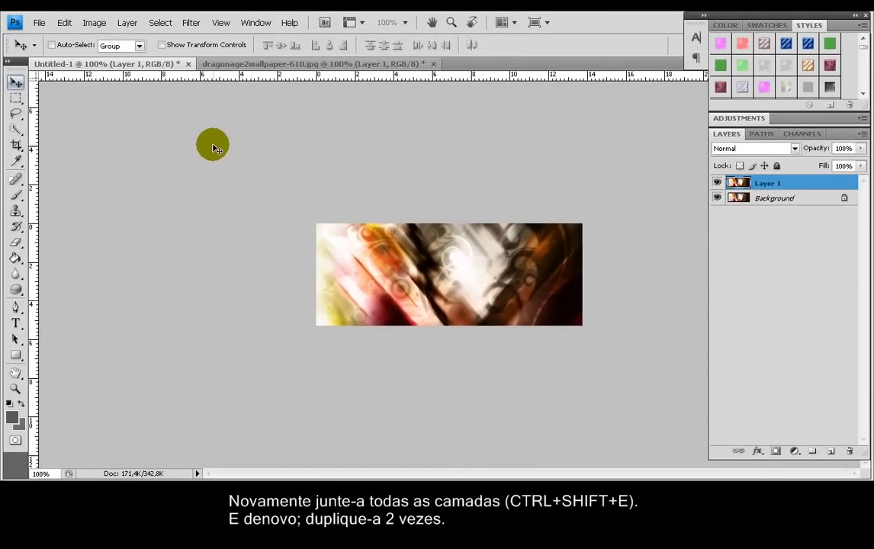
pyautogui.hotkey('ctrl', 'j')
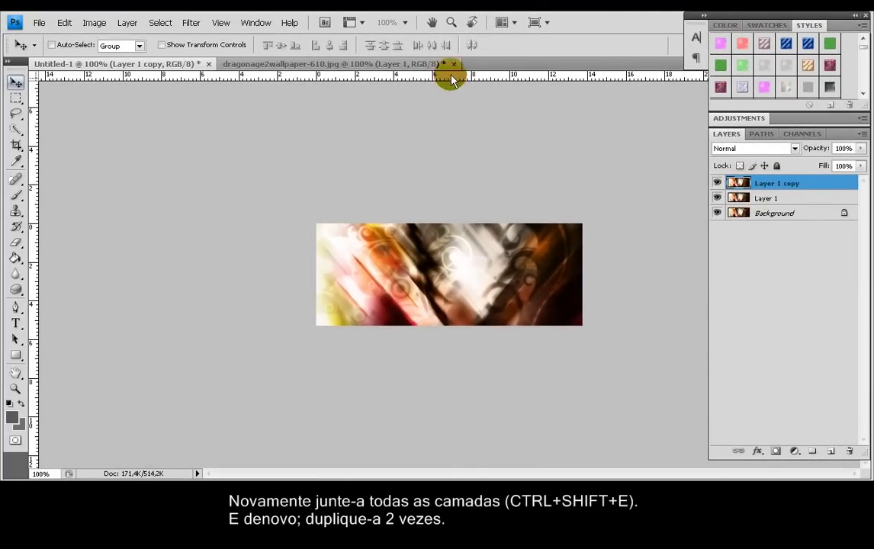
# Close dragonage2wallpaper-610.jpg and open dragon-age-2-trailer-still.jpg from the Dragon Age folder, discarding its embedded color profile.
pyautogui.click(454, 65)
pyautogui.click(439, 213)
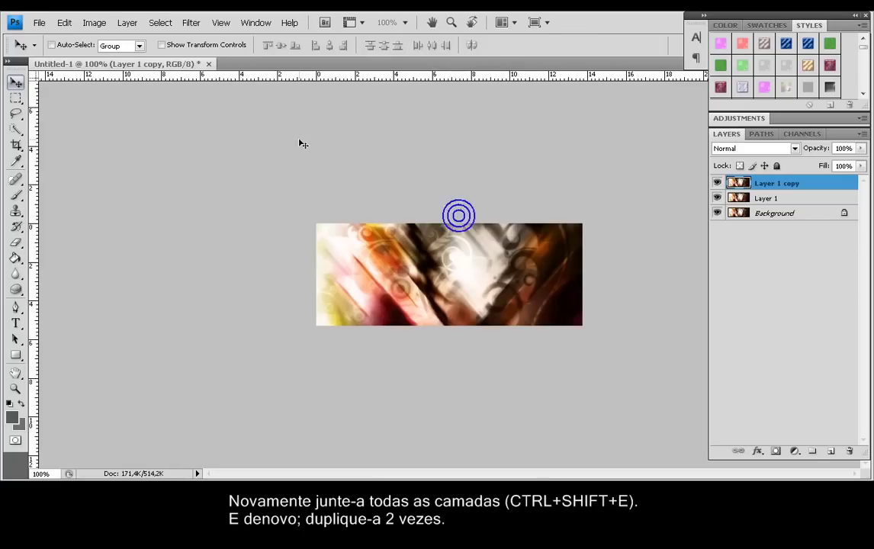
pyautogui.click(40, 22)
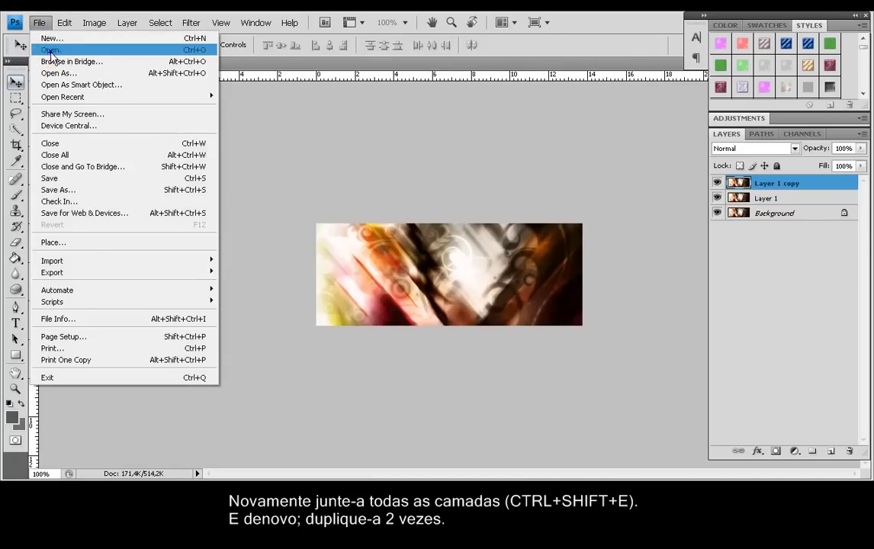
pyautogui.click(52, 57)
pyautogui.click(347, 125)
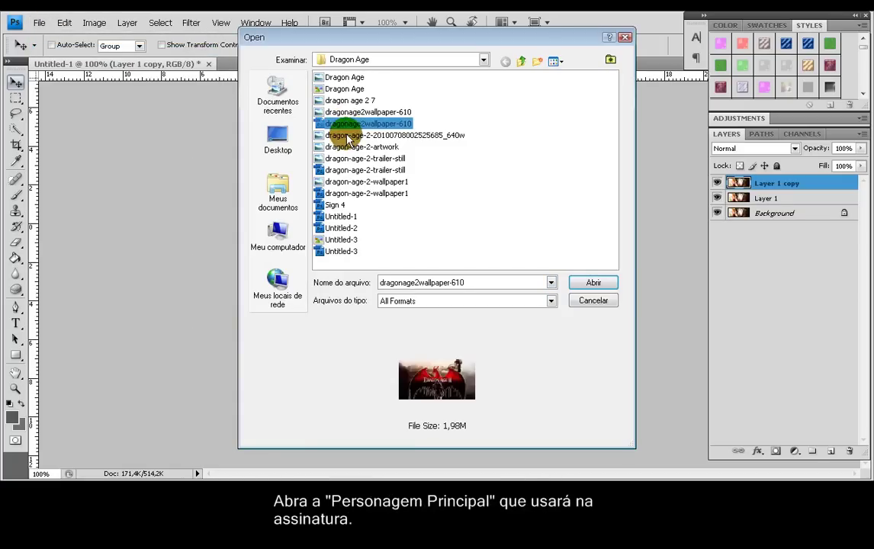
pyautogui.press('Down')
pyautogui.press('Down')
pyautogui.press('Down')
pyautogui.press('Down')
pyautogui.press('Up')
pyautogui.press('Down')
pyautogui.press('Return')
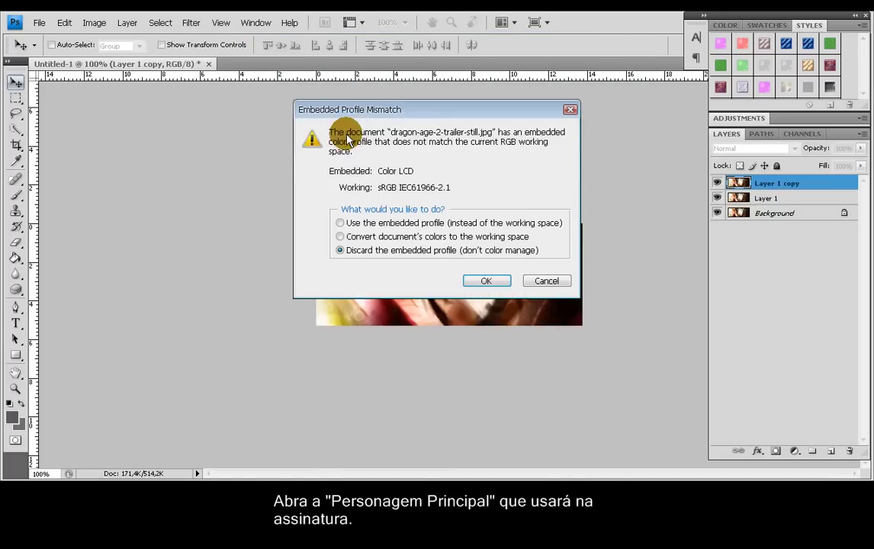
pyautogui.click(471, 282)
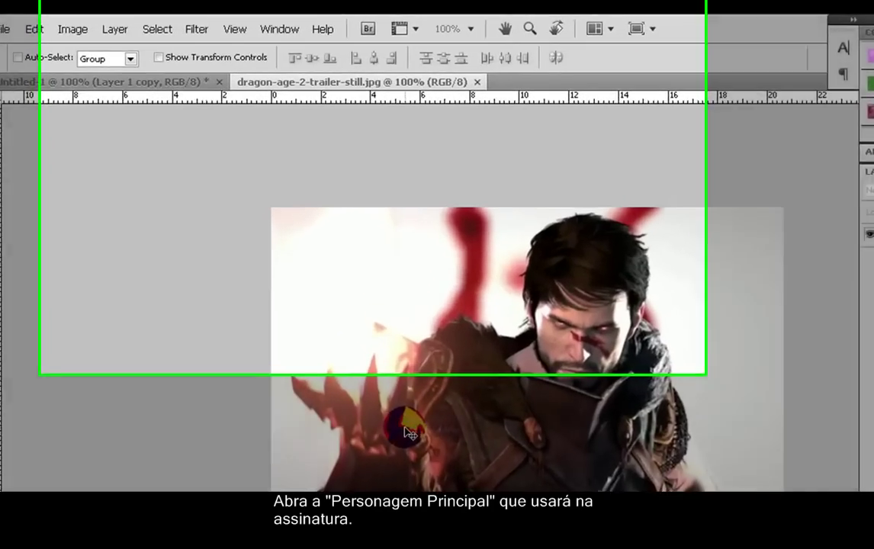
# Duplicate the trailer still's background layer and resize the image to 325 pixels wide with proportions constrained.
pyautogui.hotkey('ctrl', 'j')
pyautogui.click(23, 39)
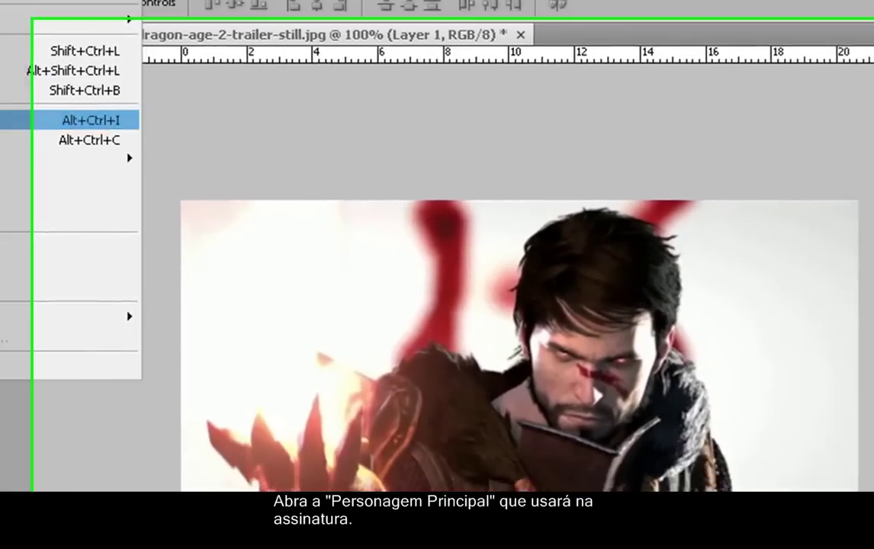
pyautogui.click(55, 189)
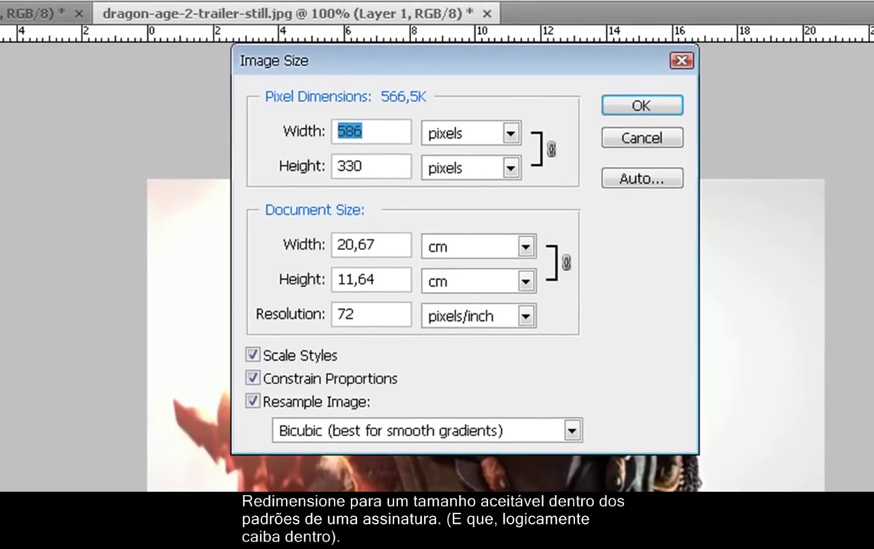
pyautogui.write('325')
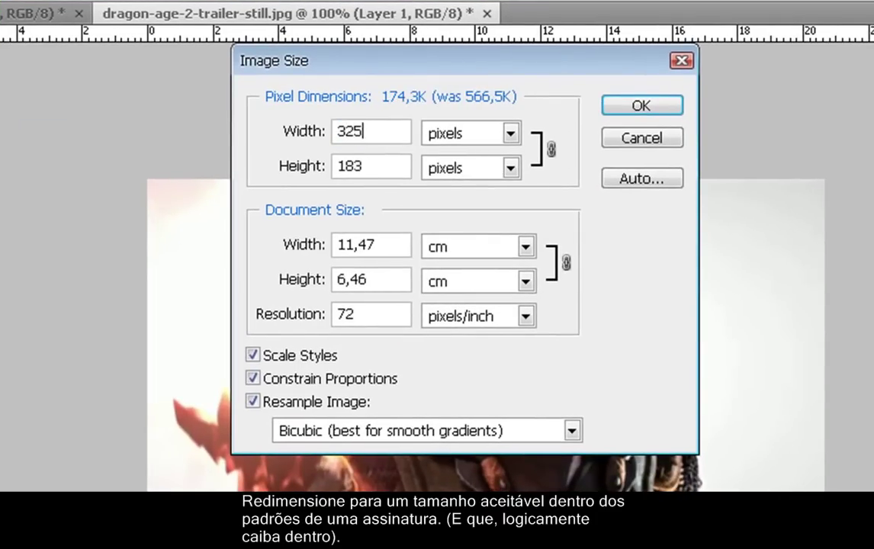
pyautogui.press('Return')
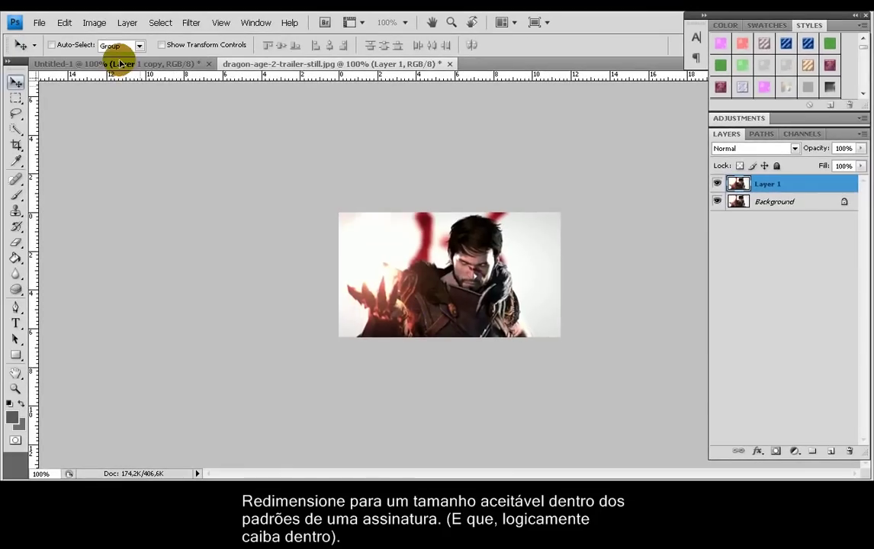
# Bring the duplicated character layer into the Untitled-1 signature and position the character near the middle with the whole head in frame.
pyautogui.moveTo(120, 63); pyautogui.dragTo(458, 290)
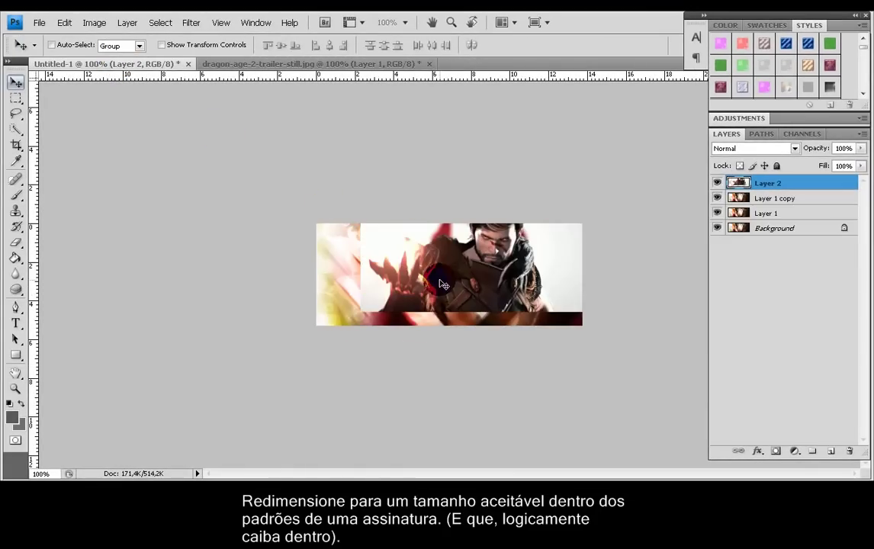
pyautogui.moveTo(460, 250)
pyautogui.mouseDown()
pyautogui.moveTo(432, 273)
pyautogui.moveTo(418, 264)
pyautogui.moveTo(450, 266)
pyautogui.mouseUp()
# Try the Overlay blend mode on the character layer, Layer 2, and return it to Normal.
pyautogui.click(781, 182)
pyautogui.click(784, 149)
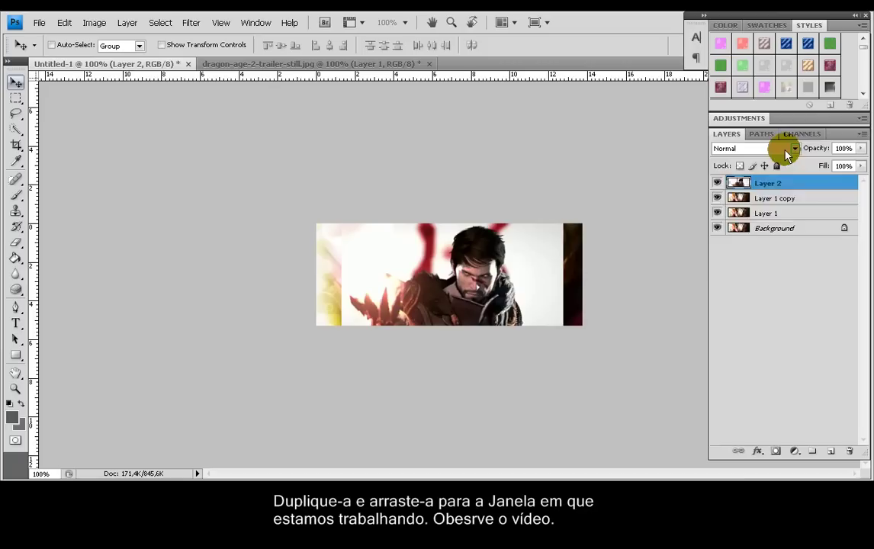
pyautogui.click(757, 325)
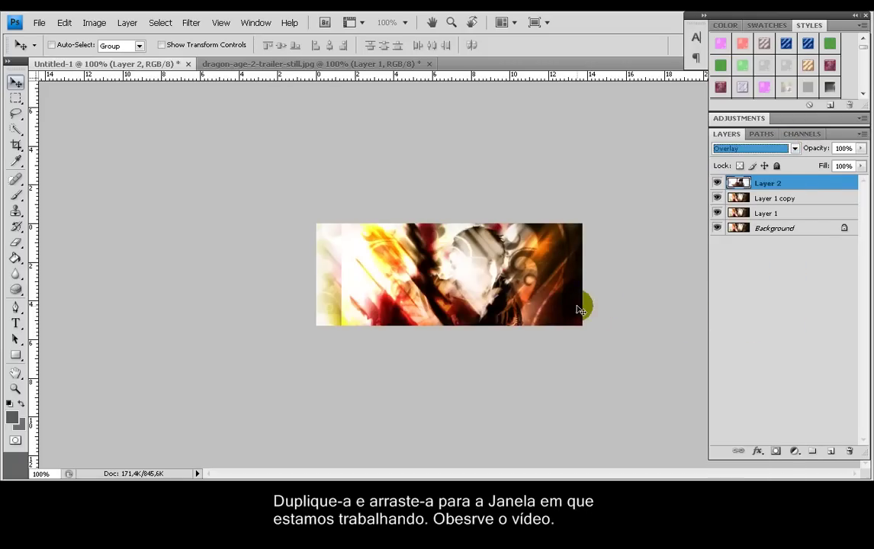
pyautogui.moveTo(467, 310); pyautogui.dragTo(464, 305)
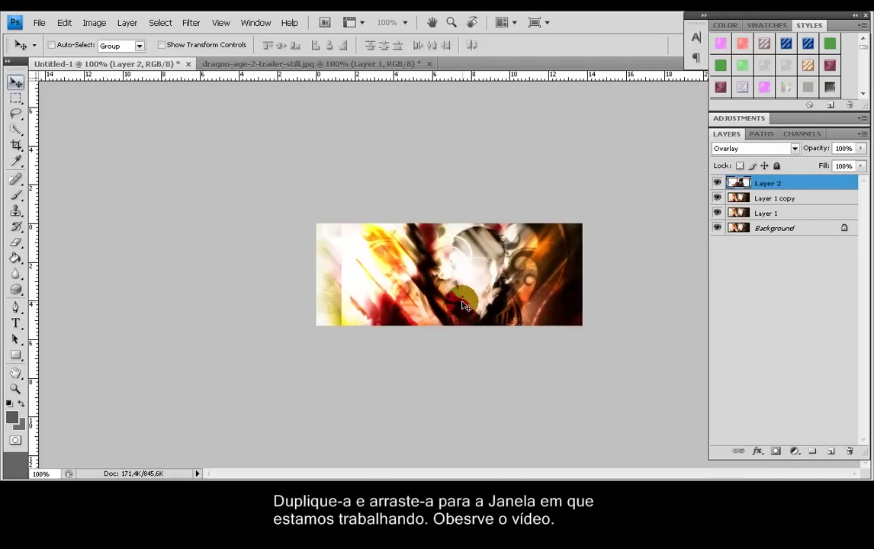
pyautogui.click(744, 148)
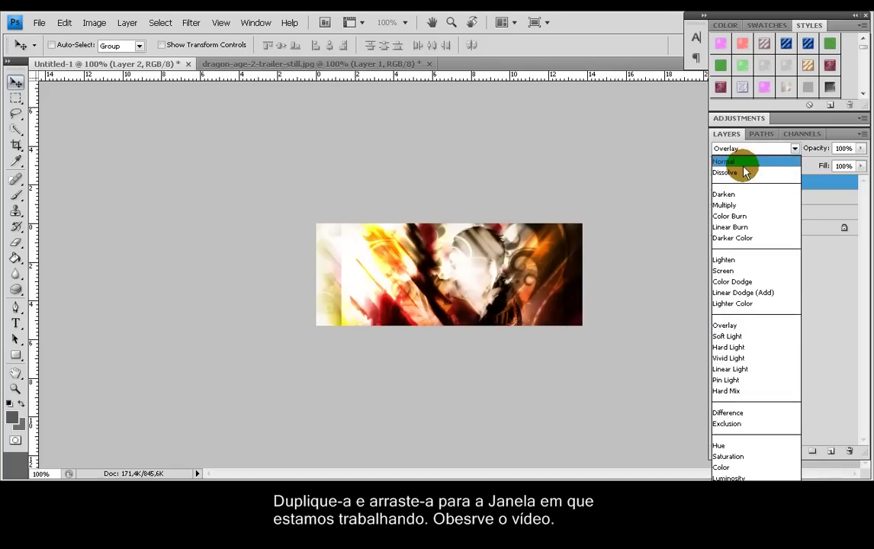
pyautogui.click(744, 163)
# Reorder the stack so the character layer sits between Layer 1 and Layer 1 copy, with Layer 1 copy selected on top.
pyautogui.moveTo(774, 196)
pyautogui.mouseDown()
pyautogui.moveTo(776, 210)
pyautogui.moveTo(767, 185)
pyautogui.mouseUp()
pyautogui.click(766, 183)
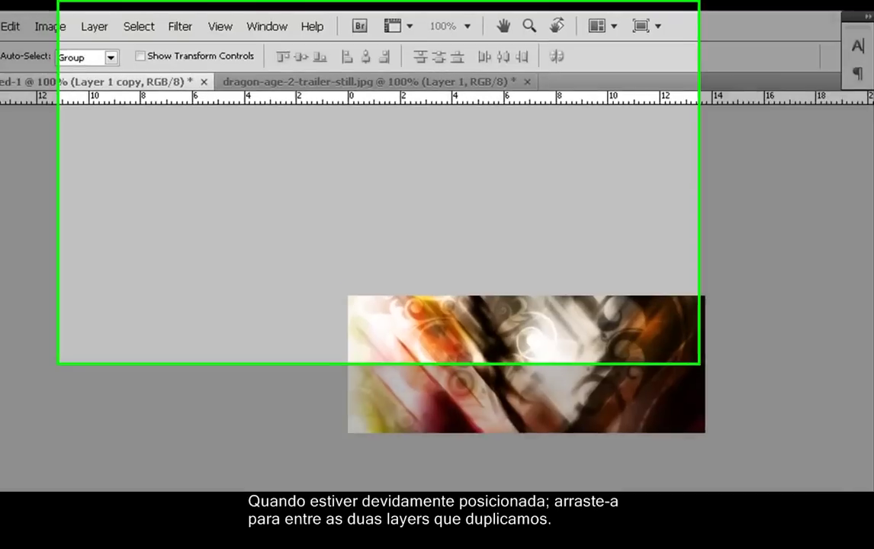
# Set the Eraser to 35% opacity and replace its brush presets with the Dimension_Brushes_by_Axeraider70 set.
pyautogui.press('e')
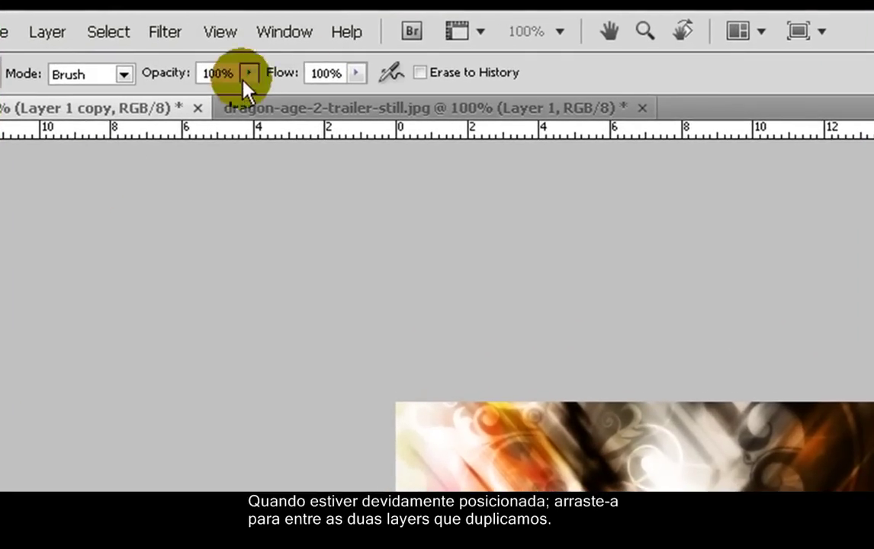
pyautogui.click(248, 76)
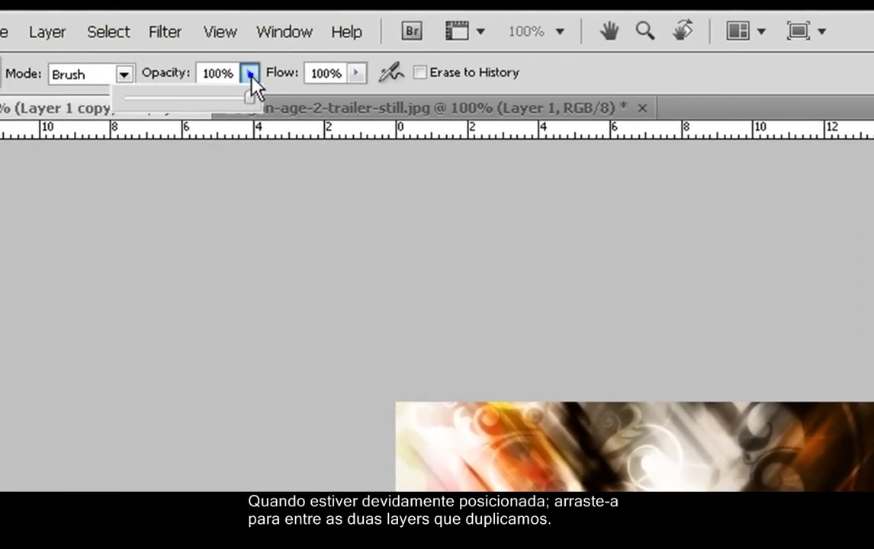
pyautogui.moveTo(176, 106); pyautogui.dragTo(172, 113)
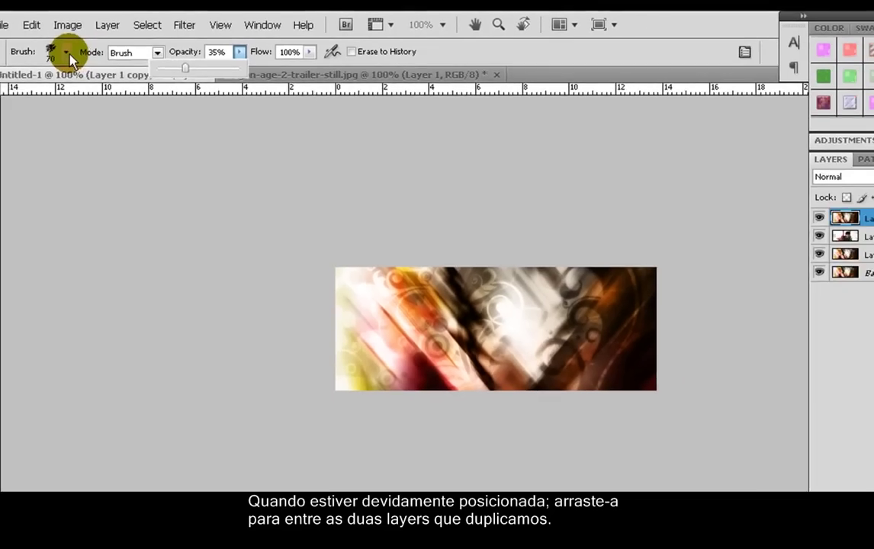
pyautogui.click(21, 64)
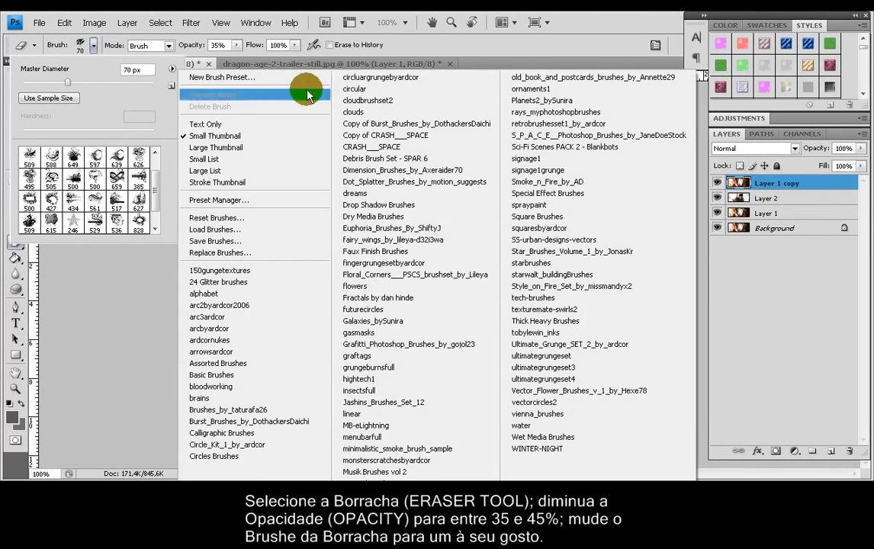
pyautogui.click(381, 170)
pyautogui.click(382, 207)
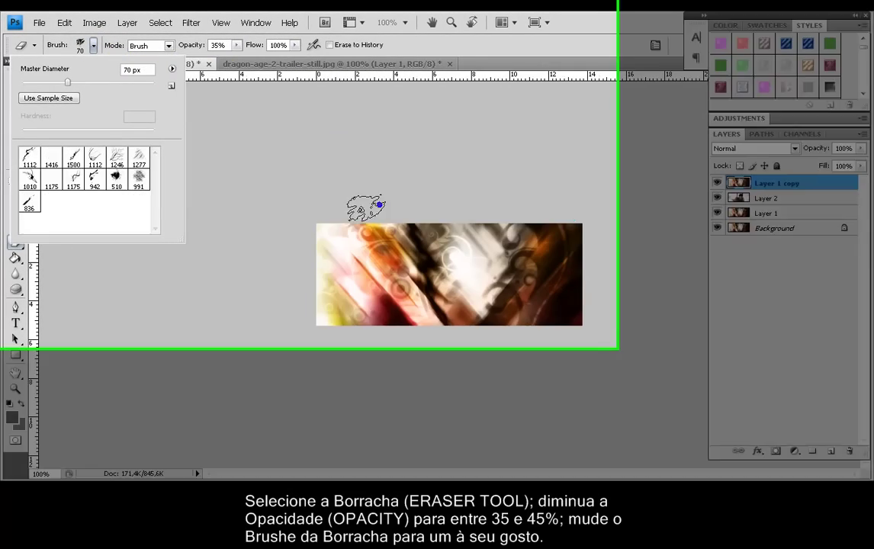
# Choose the 510 px splatter tip for the Eraser at 88 px and erase Layer 1 copy over the character near the middle.
pyautogui.click(140, 158)
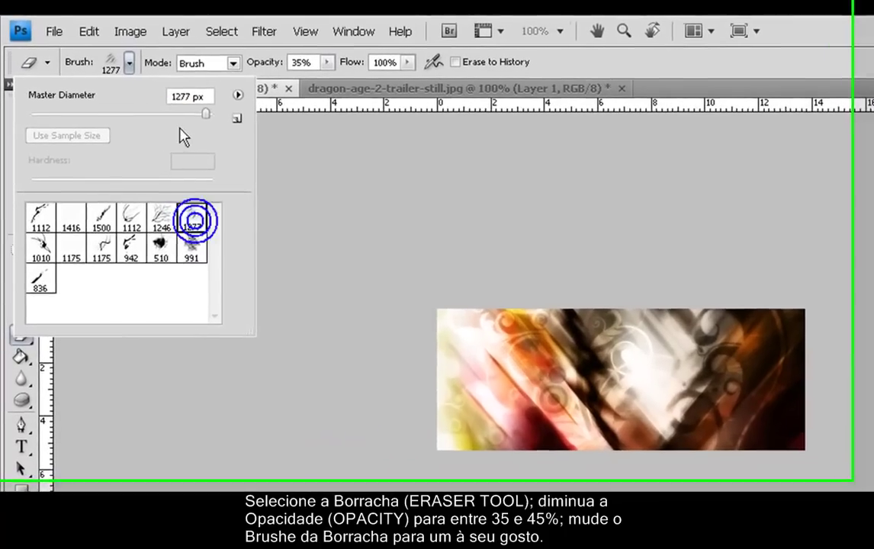
pyautogui.click(133, 114)
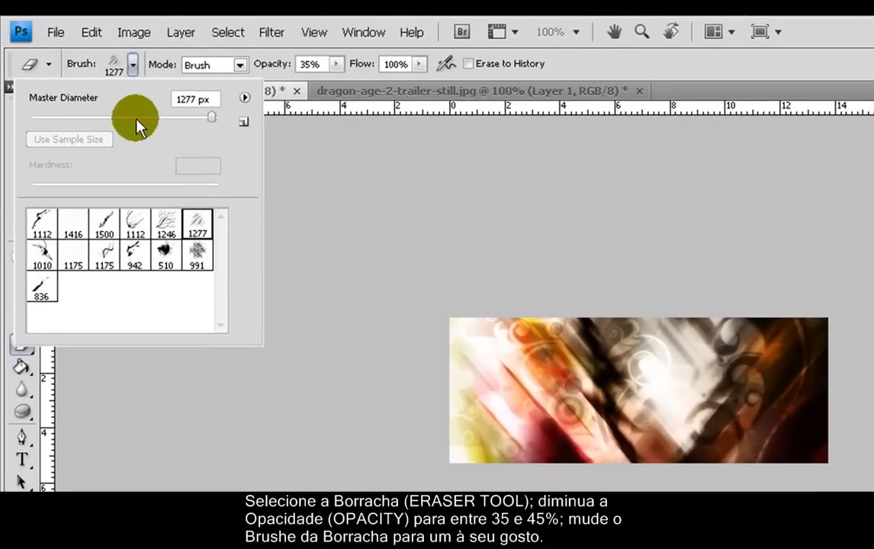
pyautogui.click(194, 141)
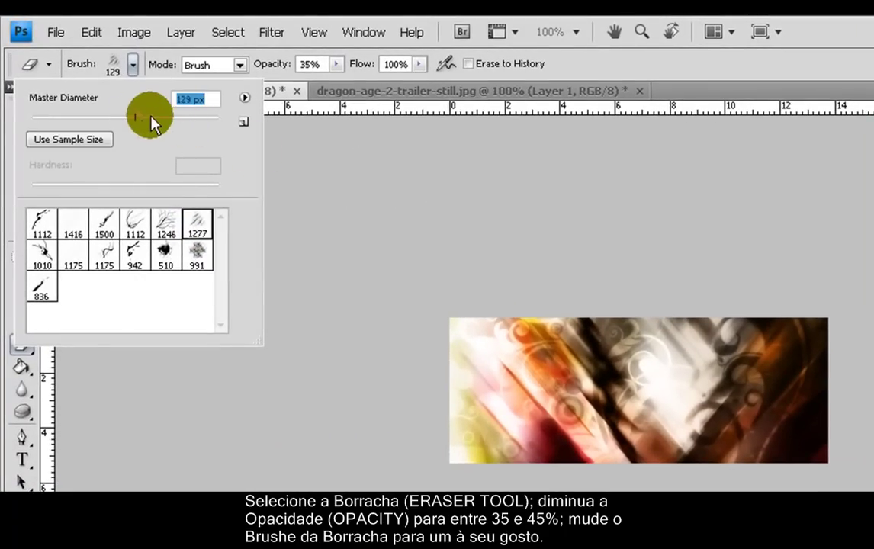
pyautogui.click(164, 254)
pyautogui.click(197, 120)
pyautogui.click(144, 116)
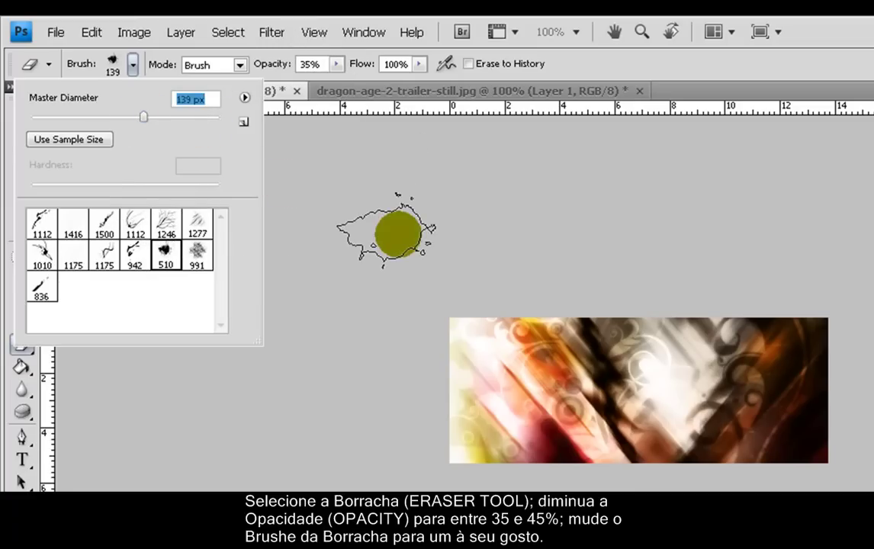
pyautogui.click(112, 118)
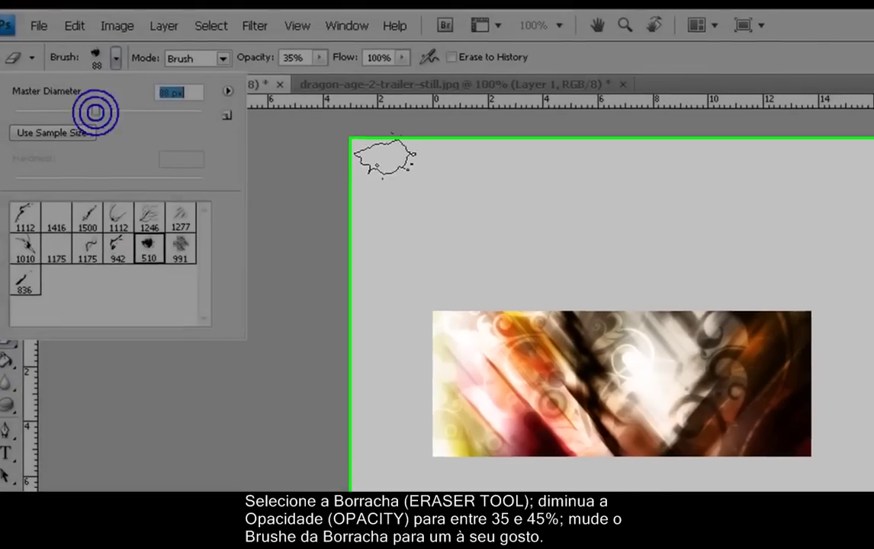
pyautogui.click(412, 164)
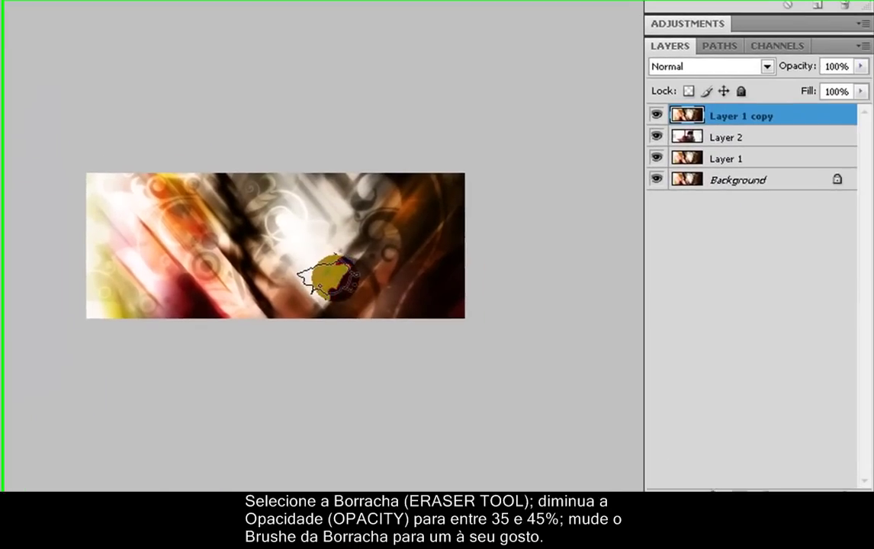
pyautogui.moveTo(329, 274)
pyautogui.mouseDown()
pyautogui.moveTo(303, 241)
pyautogui.moveTo(322, 249)
pyautogui.moveTo(328, 239)
pyautogui.moveTo(322, 199)
pyautogui.moveTo(302, 195)
pyautogui.moveTo(330, 197)
pyautogui.moveTo(326, 275)
pyautogui.moveTo(351, 306)
pyautogui.moveTo(365, 299)
pyautogui.moveTo(328, 270)
pyautogui.moveTo(306, 302)
pyautogui.moveTo(285, 304)
pyautogui.moveTo(275, 280)
pyautogui.moveTo(273, 238)
pyautogui.moveTo(287, 195)
pyautogui.moveTo(319, 206)
pyautogui.moveTo(321, 325)
pyautogui.moveTo(312, 224)
pyautogui.moveTo(326, 199)
pyautogui.moveTo(322, 245)
pyautogui.moveTo(347, 312)
pyautogui.moveTo(316, 284)
pyautogui.moveTo(293, 225)
pyautogui.moveTo(293, 180)
pyautogui.moveTo(288, 250)
pyautogui.moveTo(267, 263)
pyautogui.moveTo(286, 293)
pyautogui.moveTo(252, 255)
pyautogui.moveTo(248, 304)
pyautogui.moveTo(280, 328)
pyautogui.moveTo(258, 271)
pyautogui.moveTo(259, 307)
pyautogui.moveTo(308, 312)
pyautogui.moveTo(351, 419)
pyautogui.mouseUp()
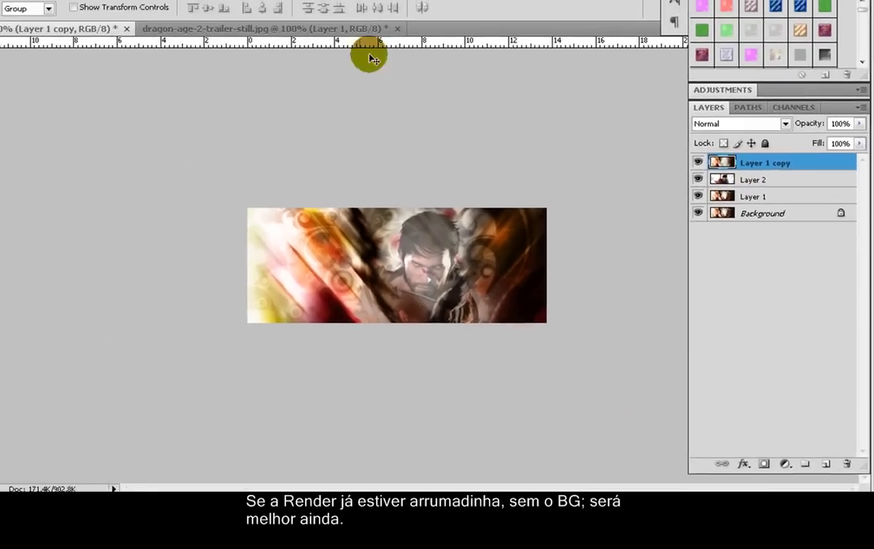
# Try the Lens Blur filter with radius 15 on Layer 1 copy and undo it.
pyautogui.click(192, 21)
pyautogui.moveTo(208, 128)
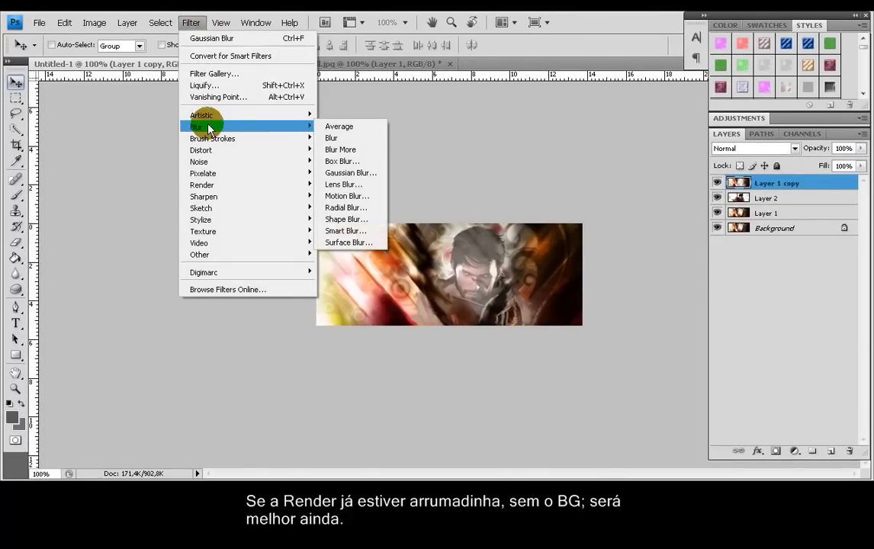
pyautogui.click(370, 185)
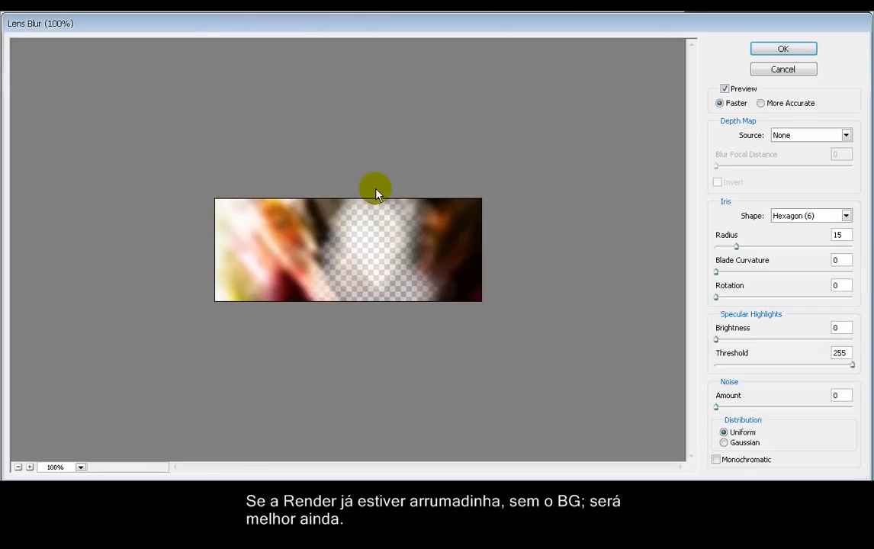
pyautogui.press('Return')
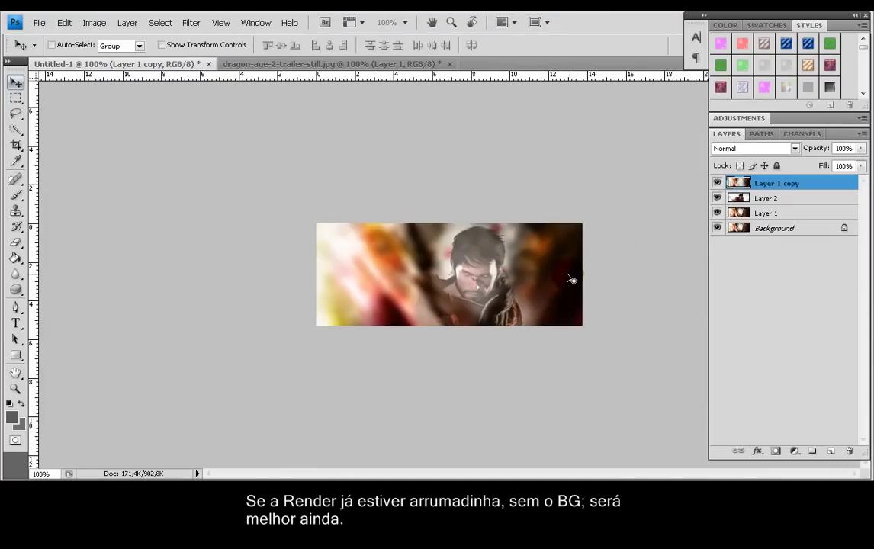
pyautogui.click(698, 298)
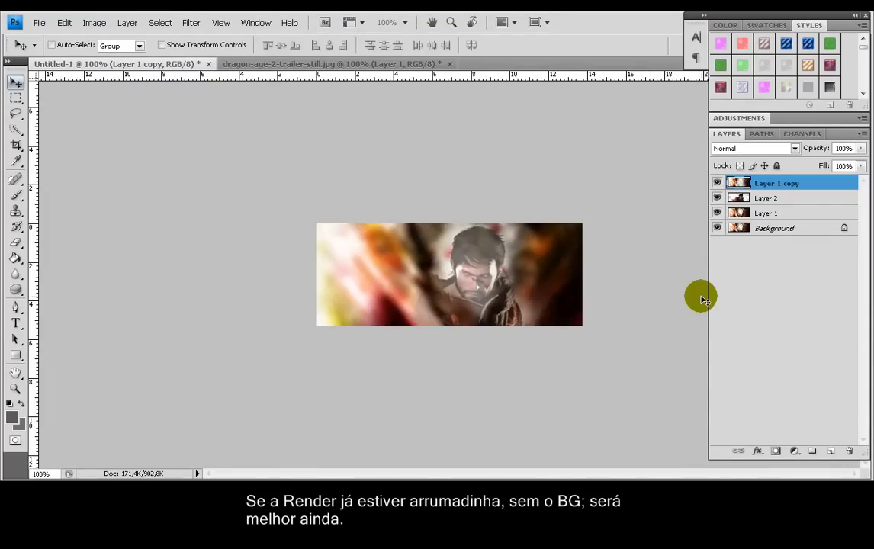
pyautogui.hotkey('ctrl', 'z')
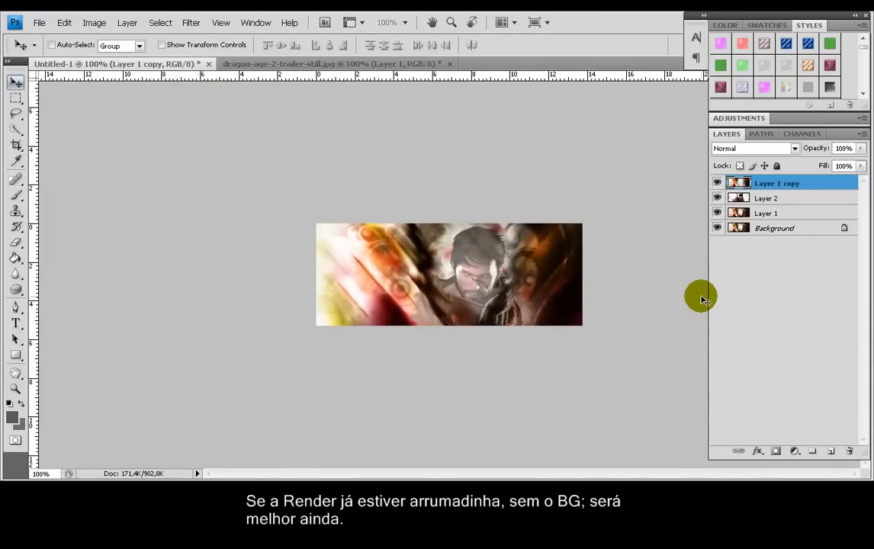
# Duplicate Layer 1 copy and apply Lens Blur with radius 15 to the duplicate.
pyautogui.hotkey('ctrl', 'j')
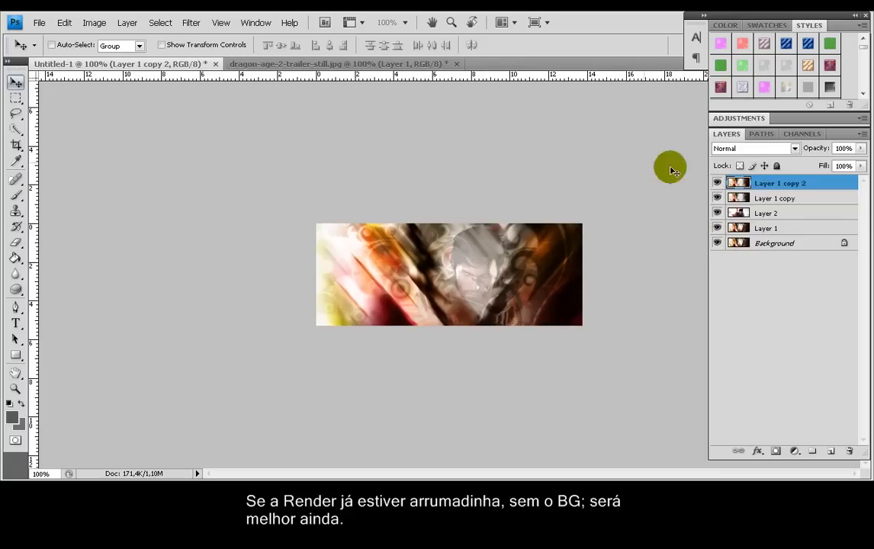
pyautogui.click(191, 22)
pyautogui.moveTo(205, 125)
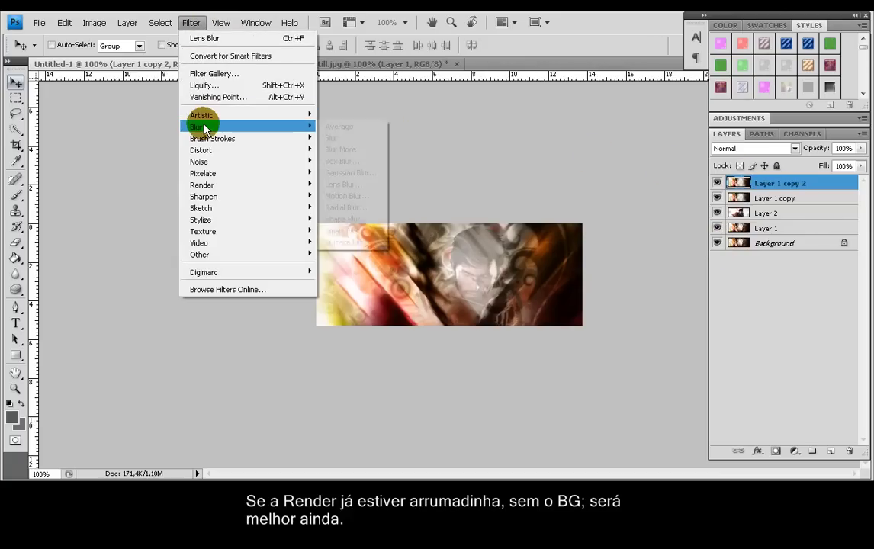
pyautogui.click(359, 185)
pyautogui.press('Return')
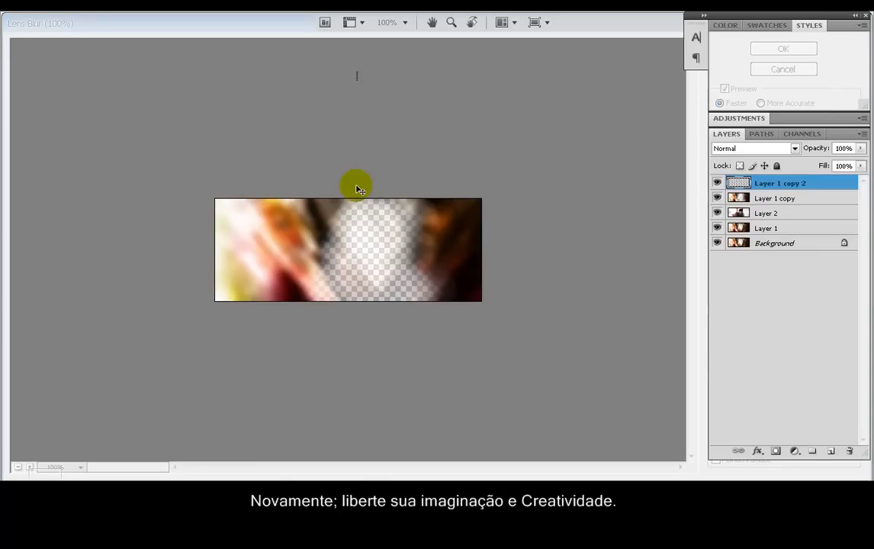
# Cycle through the blend modes on the blurred Layer 1 copy 2 and settle on Overlay.
pyautogui.click(749, 151)
pyautogui.click(744, 254)
pyautogui.press('Down')
pyautogui.press('Down')
pyautogui.press('Down')
pyautogui.press('Down')
pyautogui.press('Down')
pyautogui.press('Down')
pyautogui.press('Down')
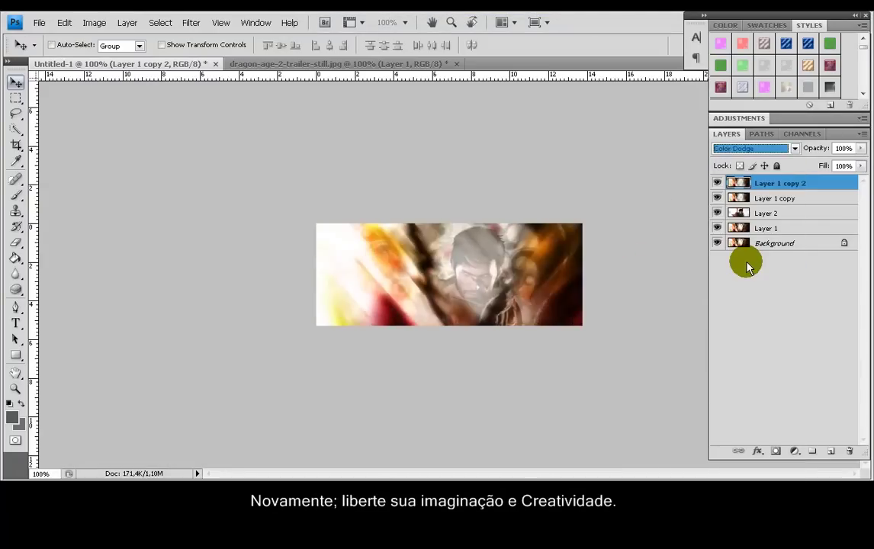
pyautogui.press('Down')
pyautogui.press('Down')
pyautogui.press('Down')
pyautogui.press('Down')
pyautogui.press('Down')
pyautogui.press('Down')
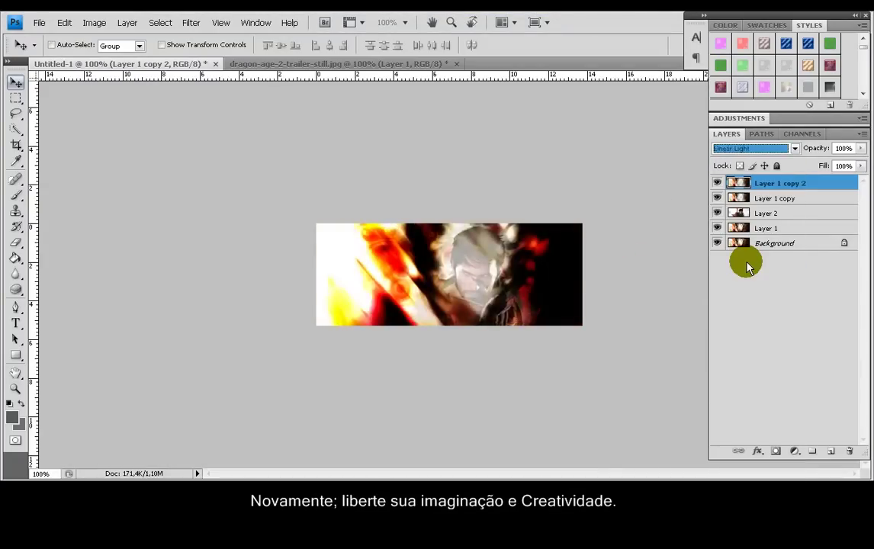
pyautogui.press('Down')
pyautogui.press('Down')
pyautogui.press('Down')
pyautogui.press('Down')
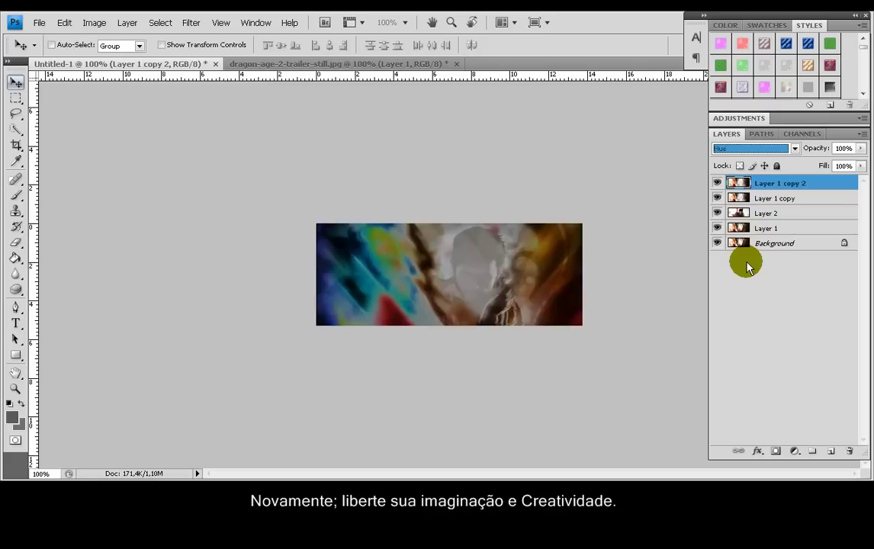
pyautogui.press('Up')
pyautogui.press('Up')
pyautogui.press('Up')
pyautogui.press('Up')
pyautogui.press('Up')
pyautogui.press('Up')
pyautogui.press('Up')
pyautogui.press('Up')
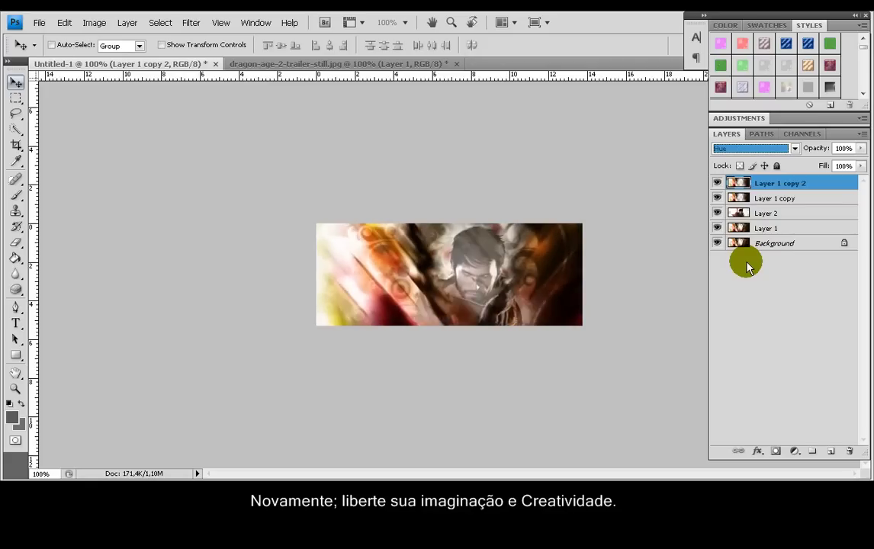
pyautogui.press('Up')
pyautogui.press('Up')
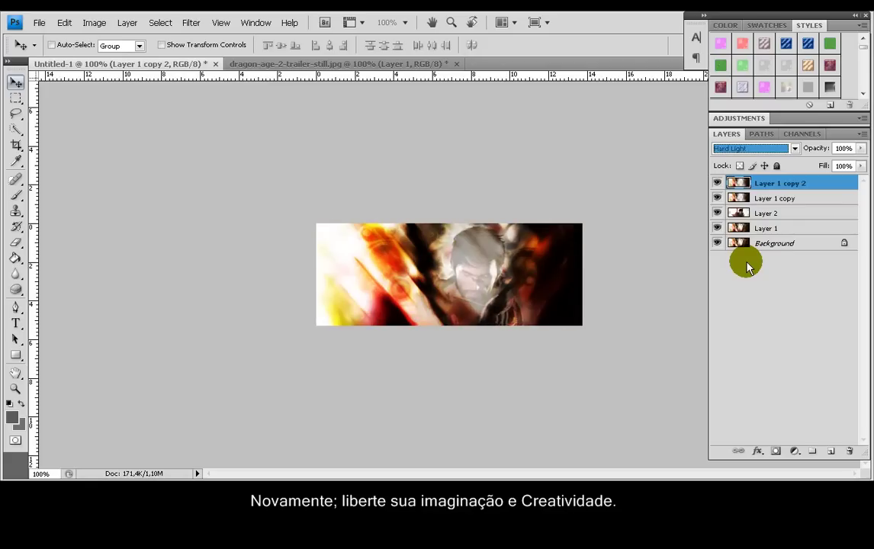
pyautogui.press('Up')
pyautogui.press('Down')
pyautogui.press('Up')
pyautogui.press('Up')
pyautogui.press('Down')
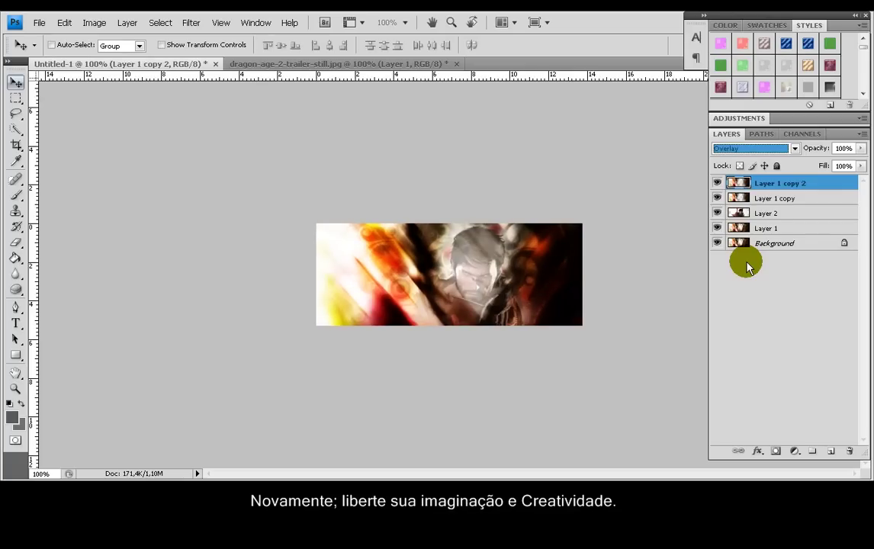
# Compare the signature with and without Layer 1 copy 2 and delete that layer.
pyautogui.click(718, 183)
pyautogui.click(718, 183)
pyautogui.click(718, 183)
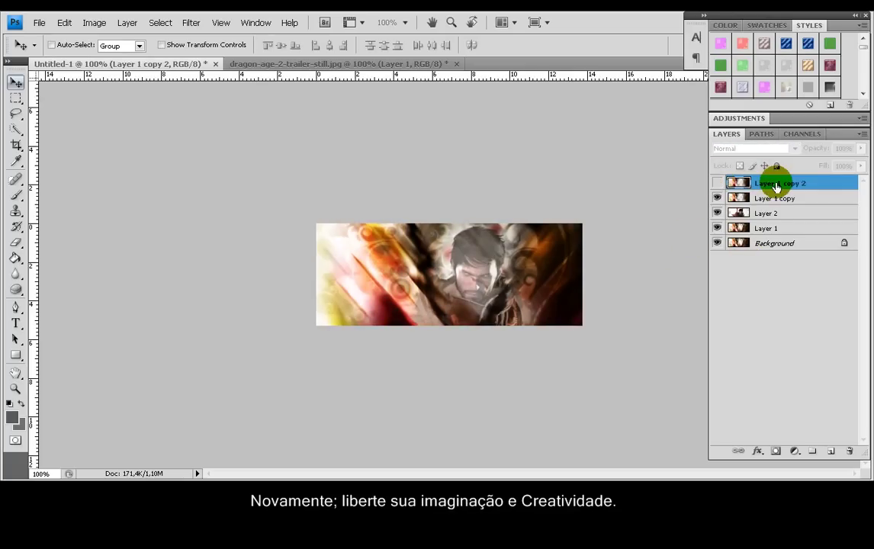
pyautogui.press('Delete')
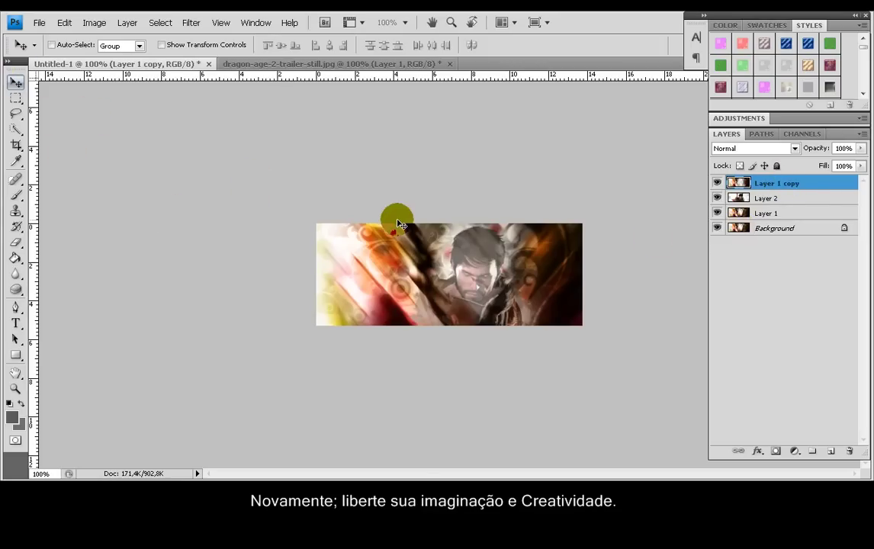
# Delete the erased Layer 1 copy and replace it with a fresh duplicate of Layer 1 placed above Layer 2.
pyautogui.click(746, 198)
pyautogui.click(758, 185)
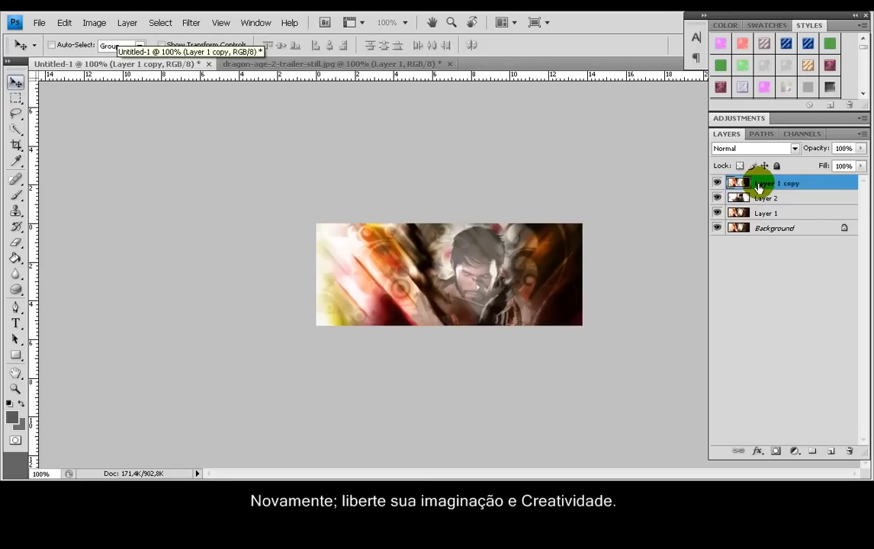
pyautogui.press('Delete')
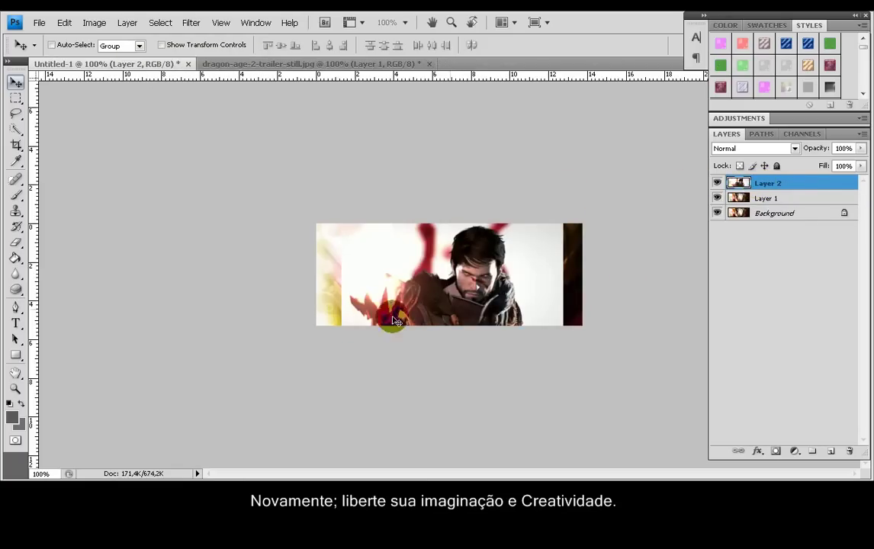
pyautogui.click(786, 200)
pyautogui.hotkey('ctrl', 'j')
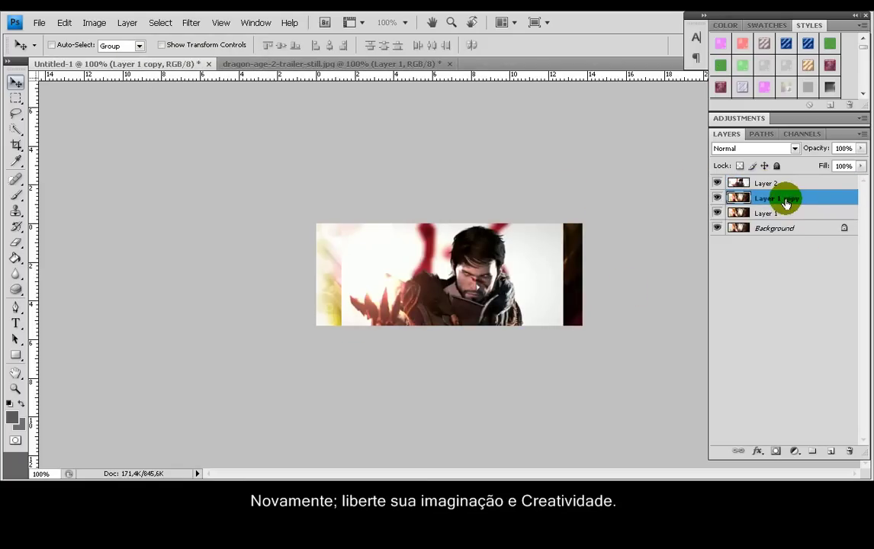
pyautogui.moveTo(747, 197); pyautogui.dragTo(748, 182)
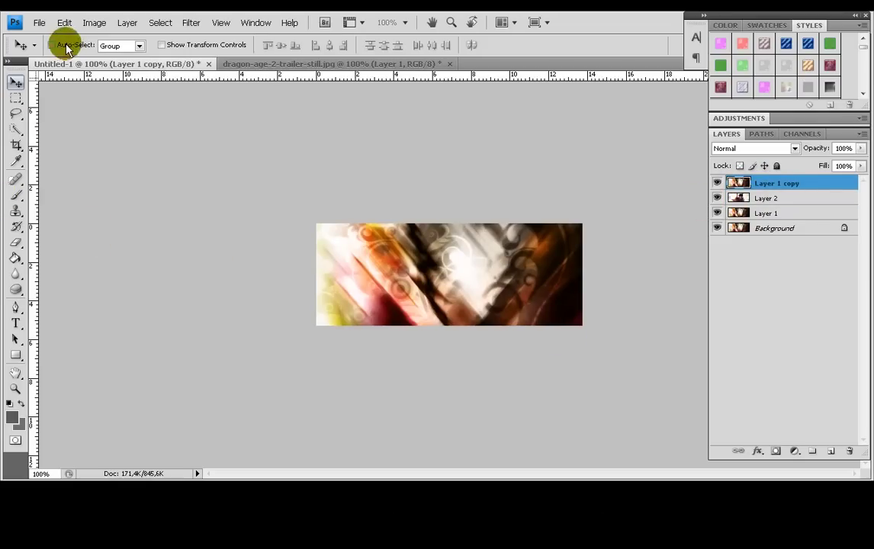
# Switch back to the Eraser and reduce its splatter brush to 76 px.
pyautogui.click(142, 48)
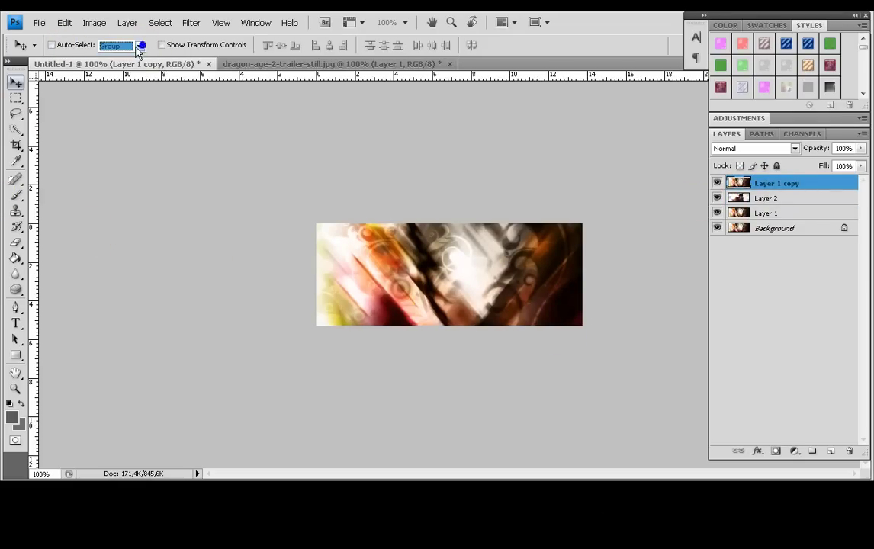
pyautogui.click(15, 243)
pyautogui.click(92, 46)
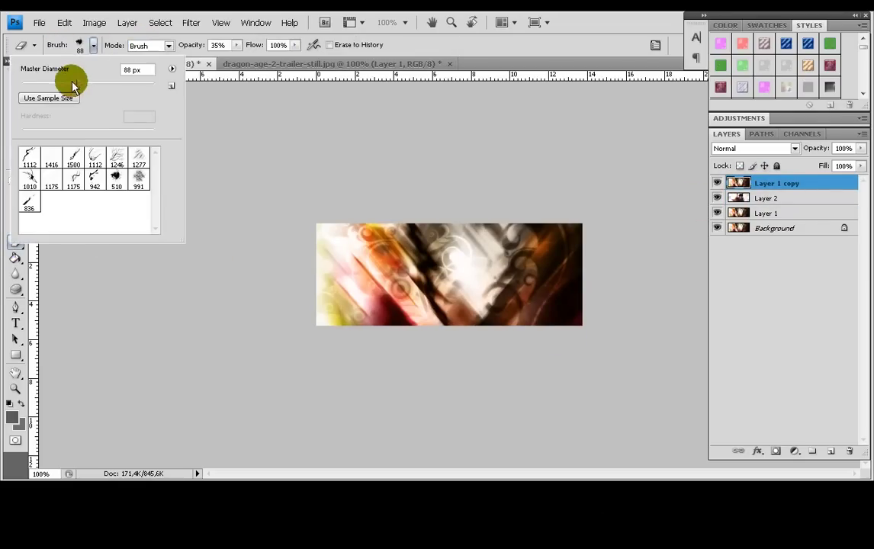
pyautogui.click(252, 110)
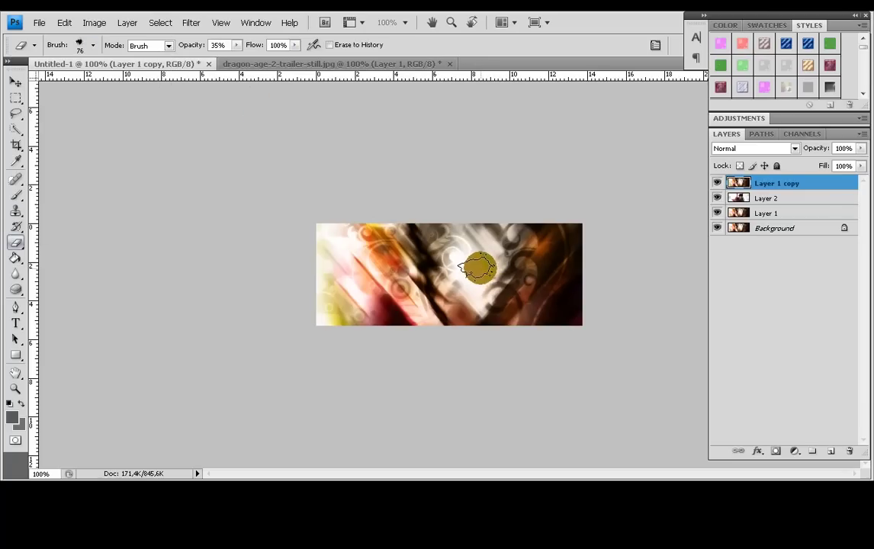
# Set the Eraser opacity to 40% and erase Layer 1 copy over the character's hair, face and chest with the splatter brush.
pyautogui.moveTo(237, 45)
pyautogui.mouseDown()
pyautogui.moveTo(235, 60)
pyautogui.moveTo(242, 61)
pyautogui.mouseUp()
pyautogui.click(297, 135)
pyautogui.click(476, 262)
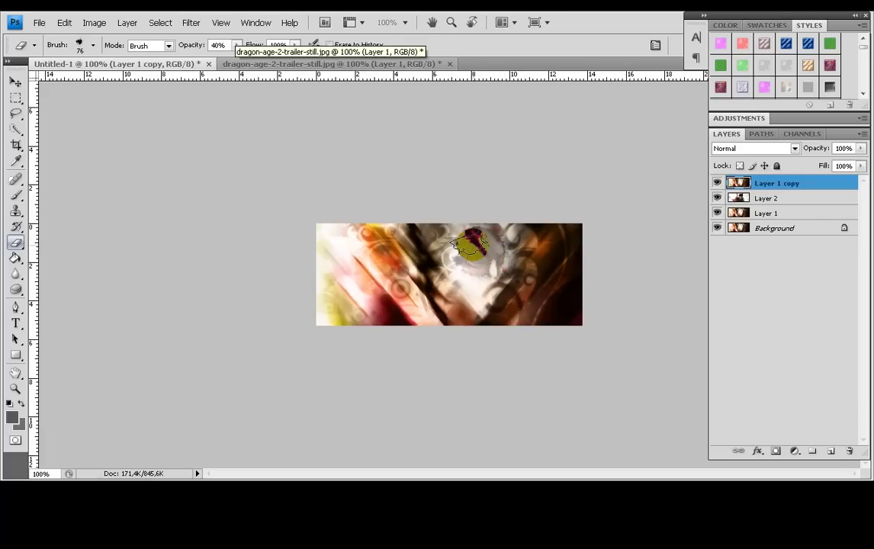
pyautogui.moveTo(461, 261); pyautogui.dragTo(471, 280)
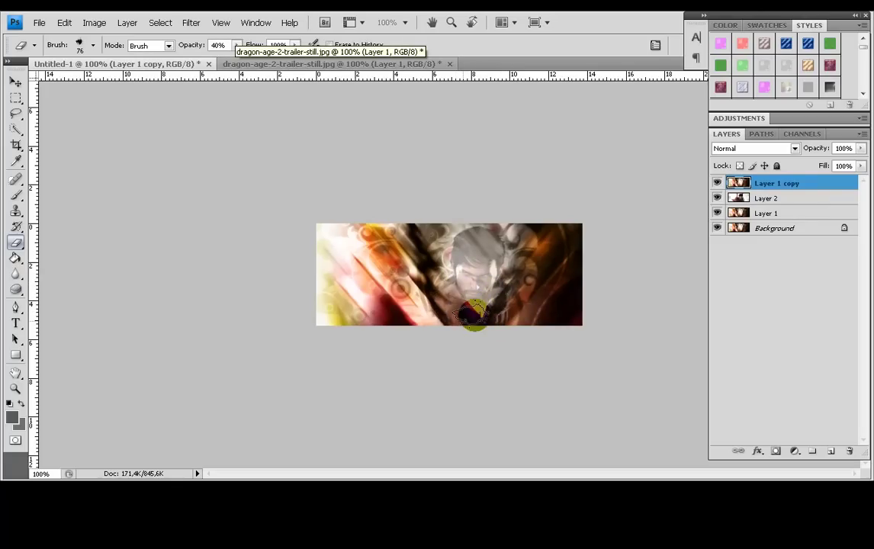
pyautogui.moveTo(468, 317)
pyautogui.mouseDown()
pyautogui.moveTo(477, 282)
pyautogui.moveTo(446, 268)
pyautogui.mouseUp()
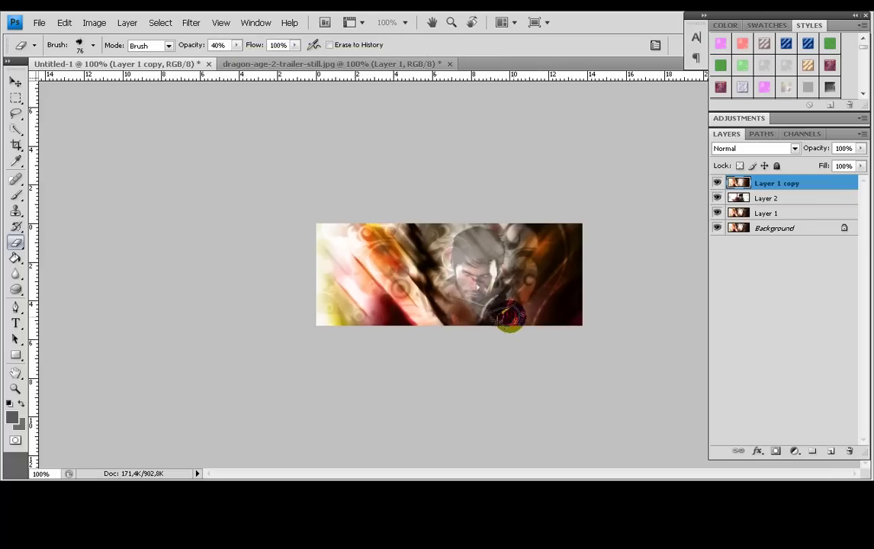
pyautogui.hotkey('ctrl', 'alt', 'z')
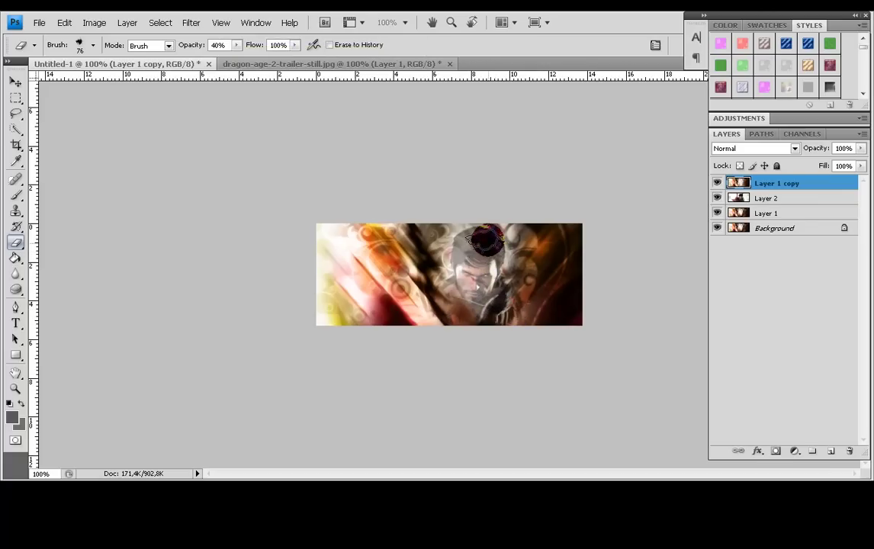
pyautogui.moveTo(470, 247); pyautogui.dragTo(470, 276)
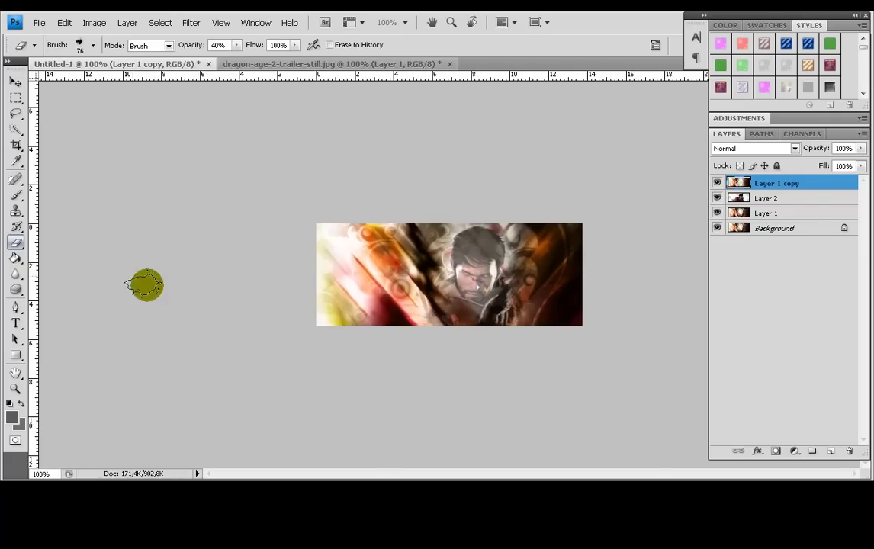
# Switch to the Move tool and save the signature as Untitled-5 in Photoshop PSD format.
pyautogui.click(16, 81)
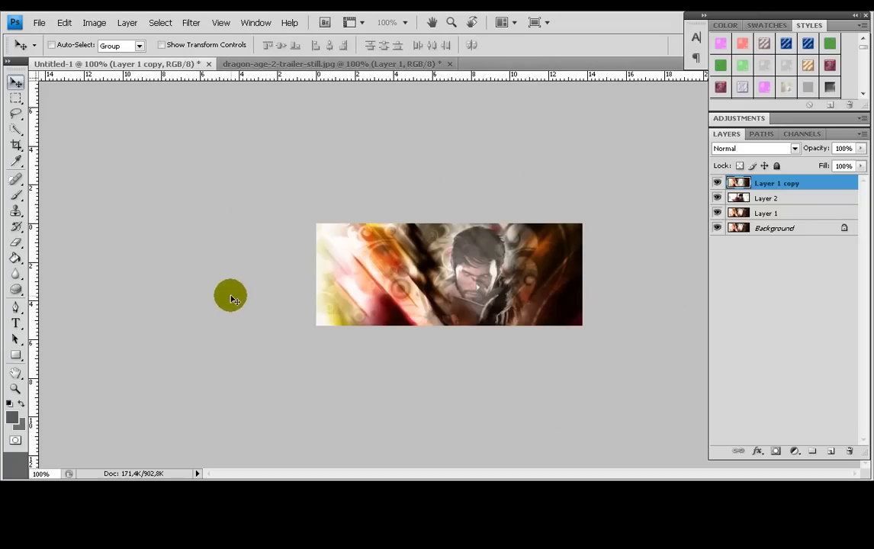
pyautogui.click(38, 22)
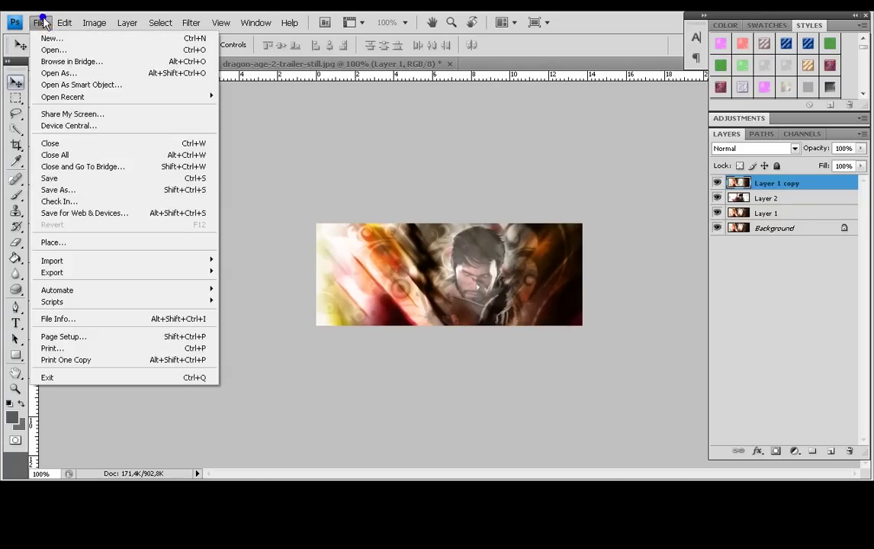
pyautogui.click(49, 190)
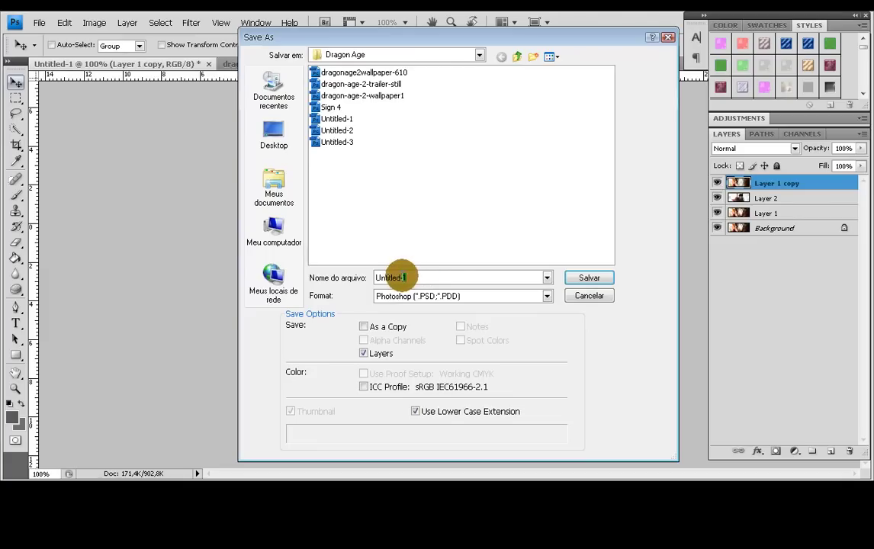
pyautogui.write('5')
pyautogui.press('Return')
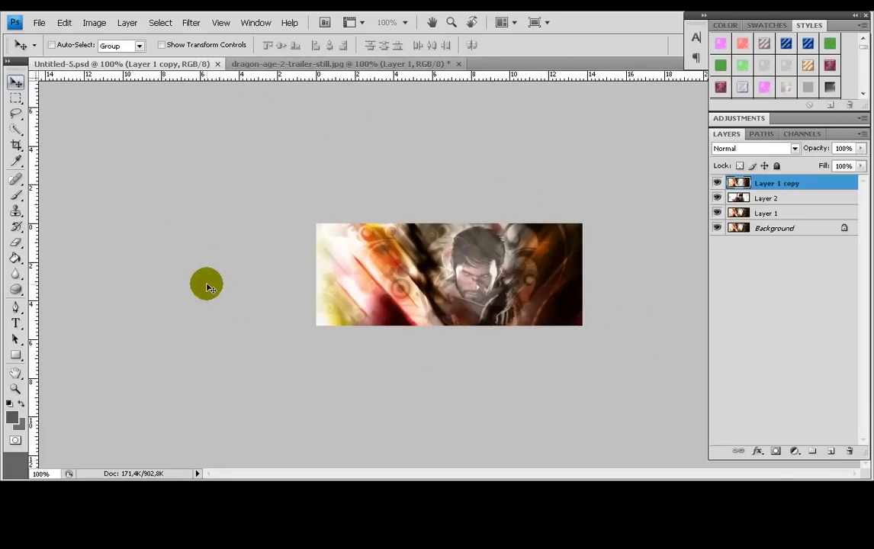
# Merge all visible layers and duplicate the merged Background three times.
pyautogui.hotkey('ctrl', 'shift', 'e')
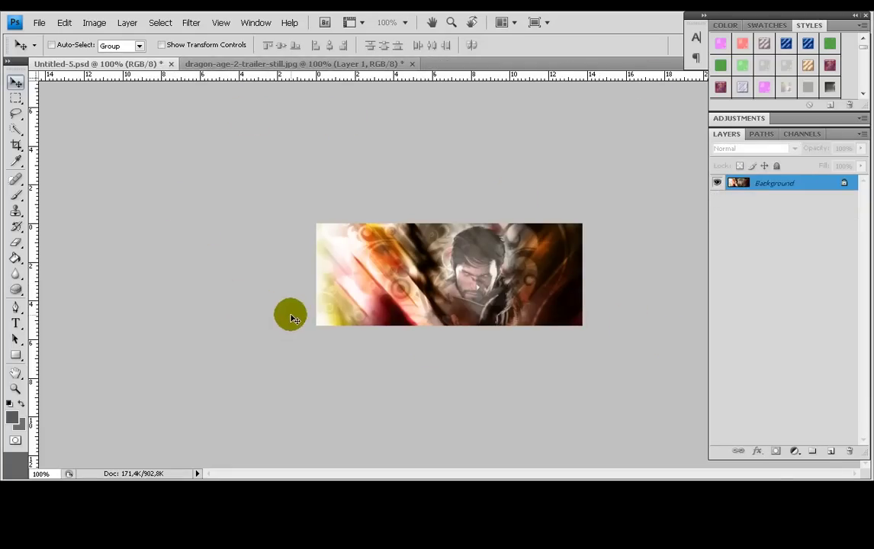
pyautogui.hotkey('ctrl', 'j')
pyautogui.hotkey('ctrl', 'j')
pyautogui.hotkey('ctrl', 'j')
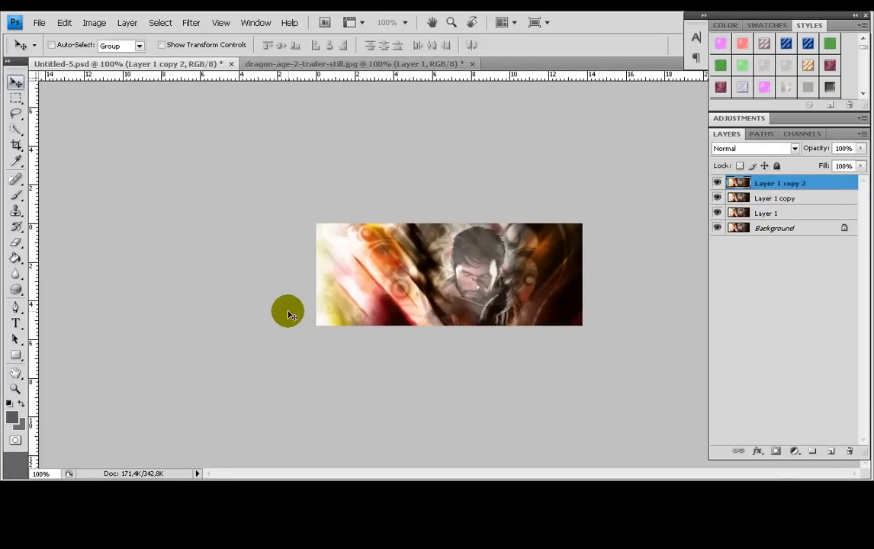
# Set Layer 1 copy 2 to the Color blend mode and apply Lens Blur to it.
pyautogui.click(762, 148)
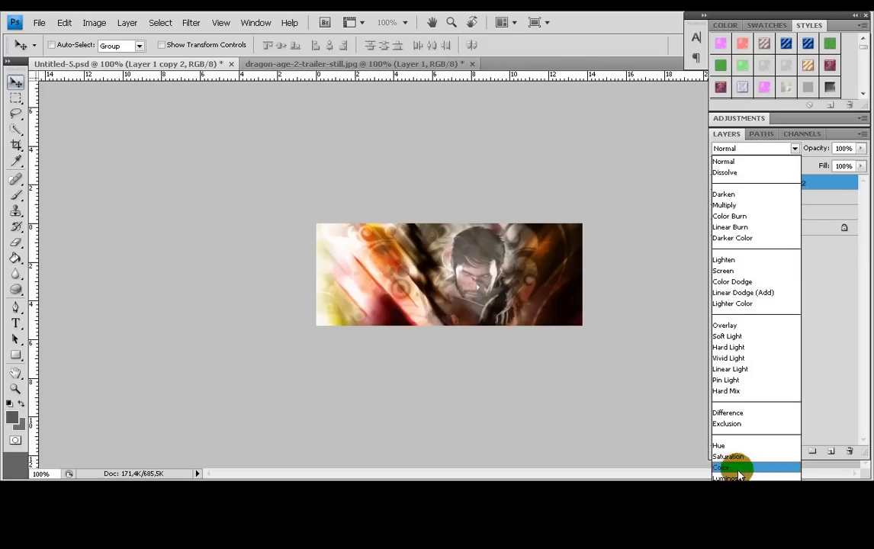
pyautogui.click(735, 466)
pyautogui.click(191, 23)
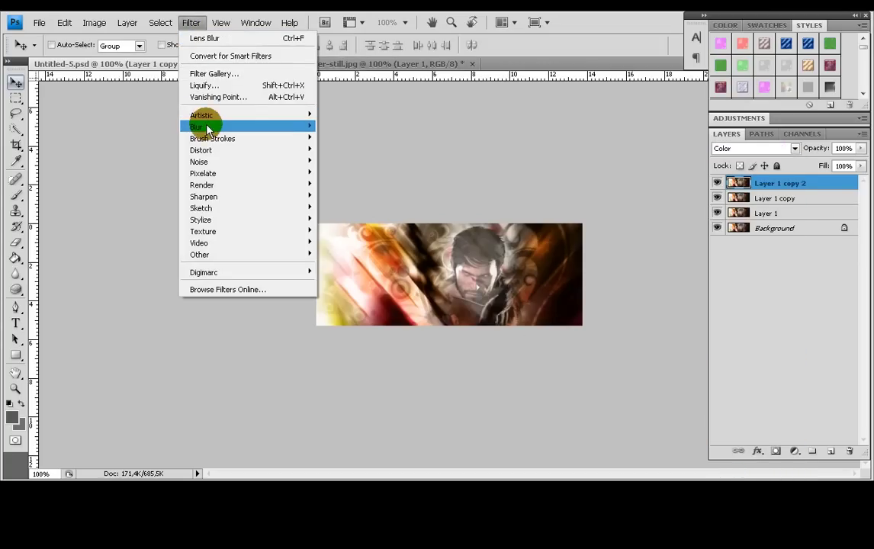
pyautogui.moveTo(204, 126)
pyautogui.click(369, 184)
pyautogui.press('Return')
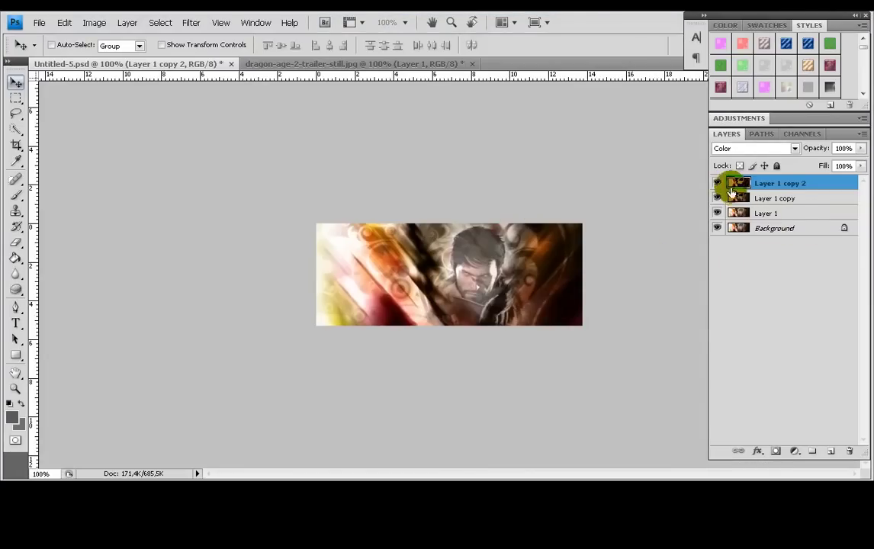
# Set the blend mode of Layer 1 copy to Soft Light.
pyautogui.click(765, 199)
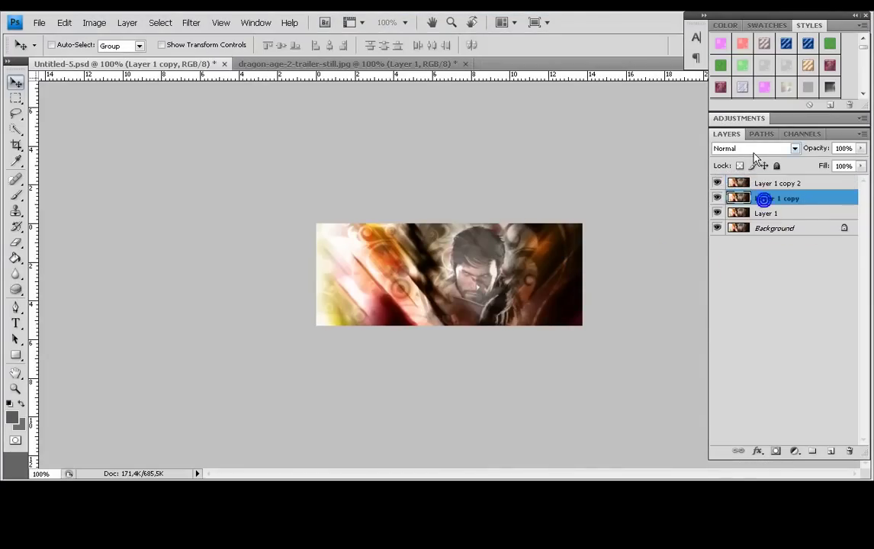
pyautogui.click(751, 148)
pyautogui.click(752, 337)
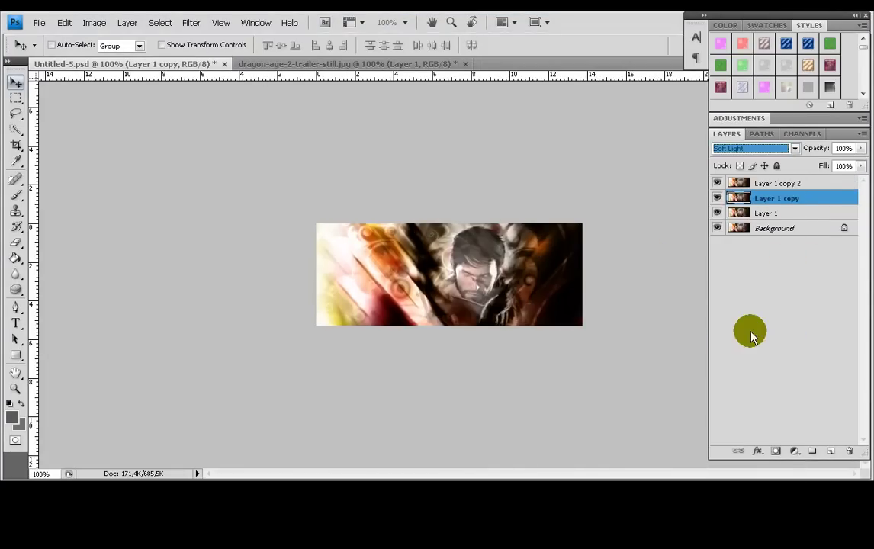
pyautogui.click(749, 213)
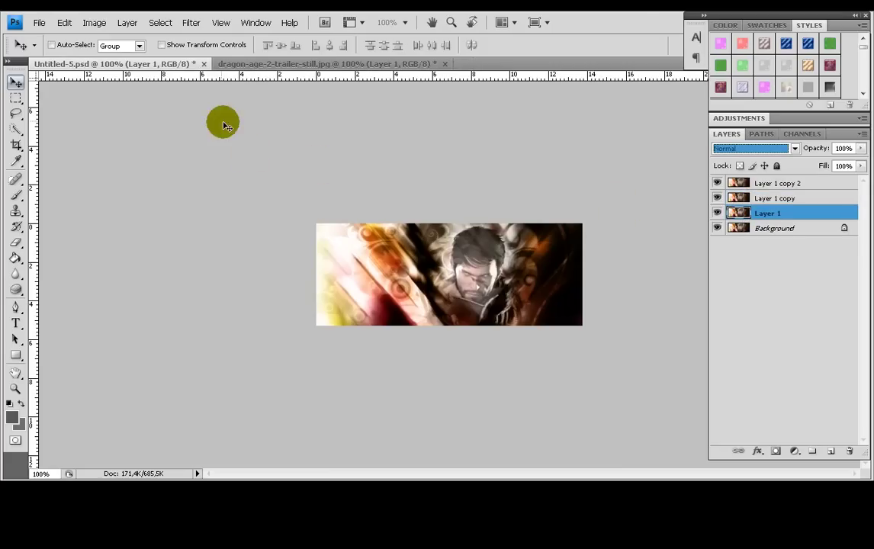
pyautogui.click(189, 23)
pyautogui.click(196, 129)
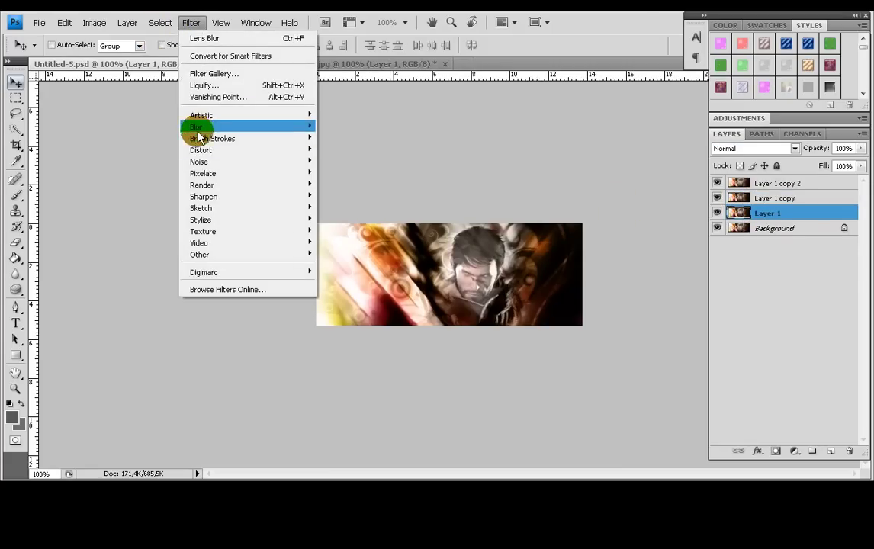
pyautogui.click(347, 174)
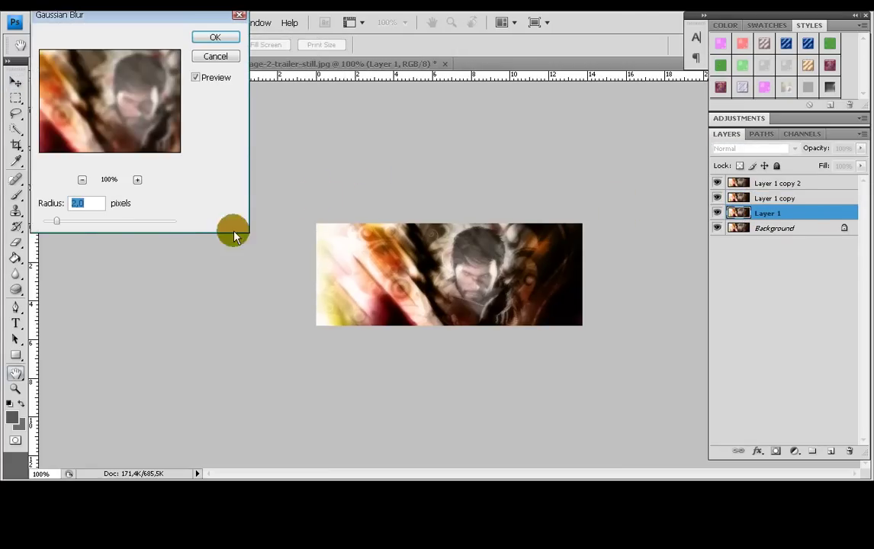
pyautogui.moveTo(98, 221); pyautogui.dragTo(41, 224)
pyautogui.click(239, 58)
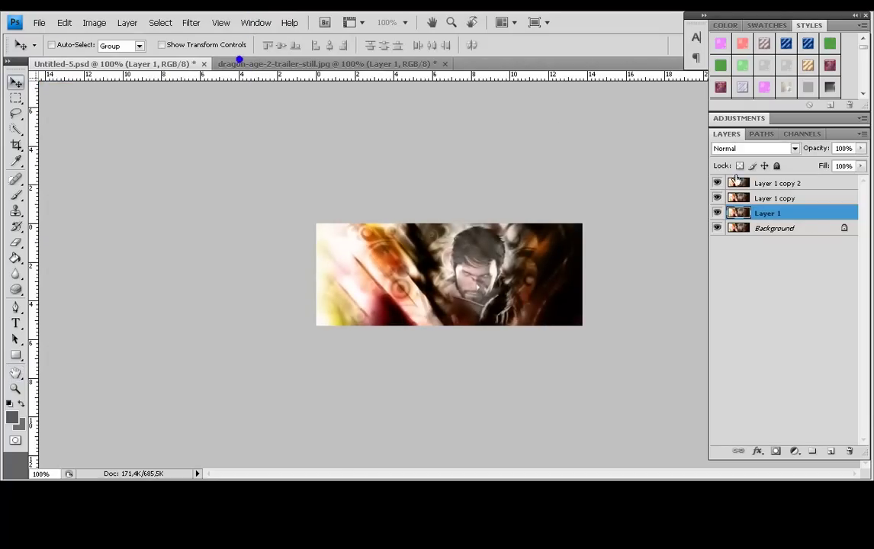
# Cycle through the blend modes on Layer 1 copy 2 and settle on Pin Light.
pyautogui.click(759, 186)
pyautogui.moveTo(752, 163); pyautogui.dragTo(739, 329)
pyautogui.press('Up')
pyautogui.press('Up')
pyautogui.press('Up')
pyautogui.press('Up')
pyautogui.press('Up')
pyautogui.press('Up')
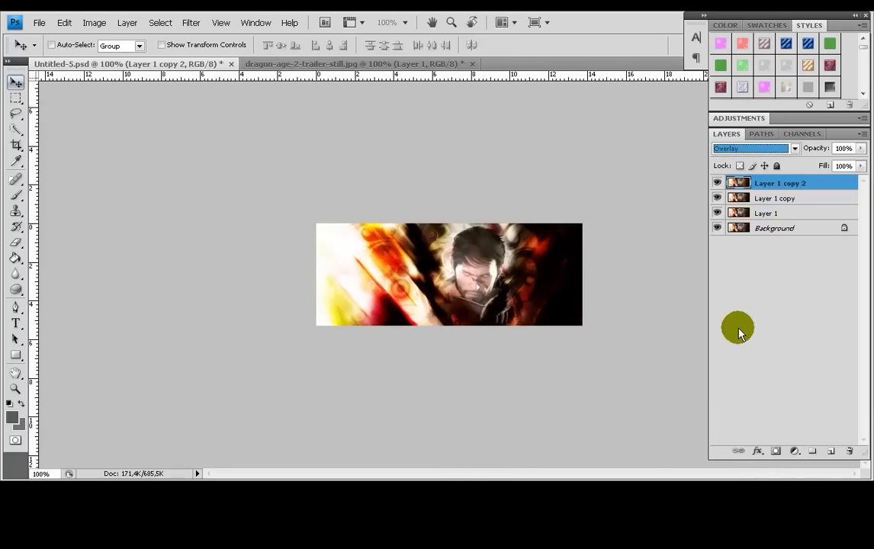
pyautogui.press('Up')
pyautogui.press('Down')
pyautogui.press('Down')
pyautogui.press('Up')
pyautogui.press('Up')
pyautogui.press('Up')
pyautogui.press('Up')
pyautogui.press('Up')
pyautogui.press('Up')
pyautogui.press('Up')
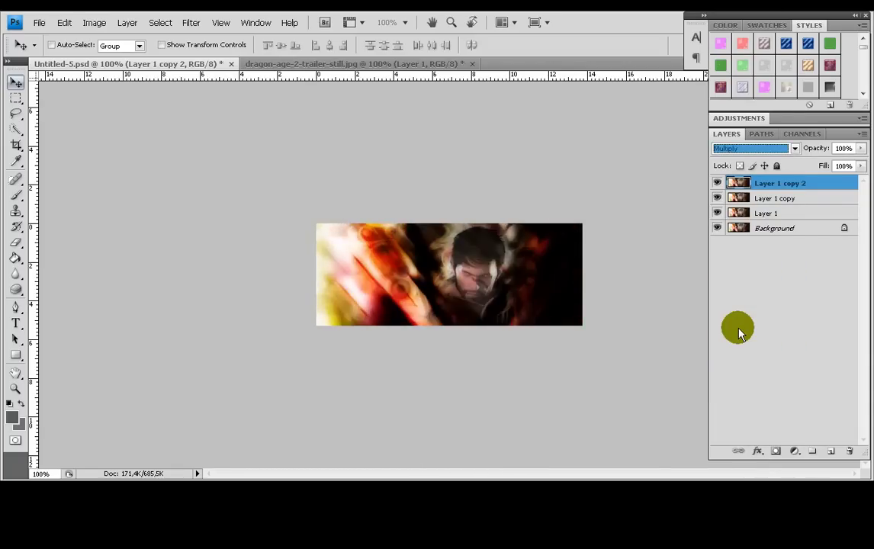
pyautogui.press('Down')
pyautogui.press('Down')
pyautogui.press('Down')
pyautogui.press('Down')
pyautogui.press('Down')
pyautogui.press('Down')
pyautogui.press('Down')
pyautogui.press('Down')
pyautogui.press('Down')
pyautogui.press('Down')
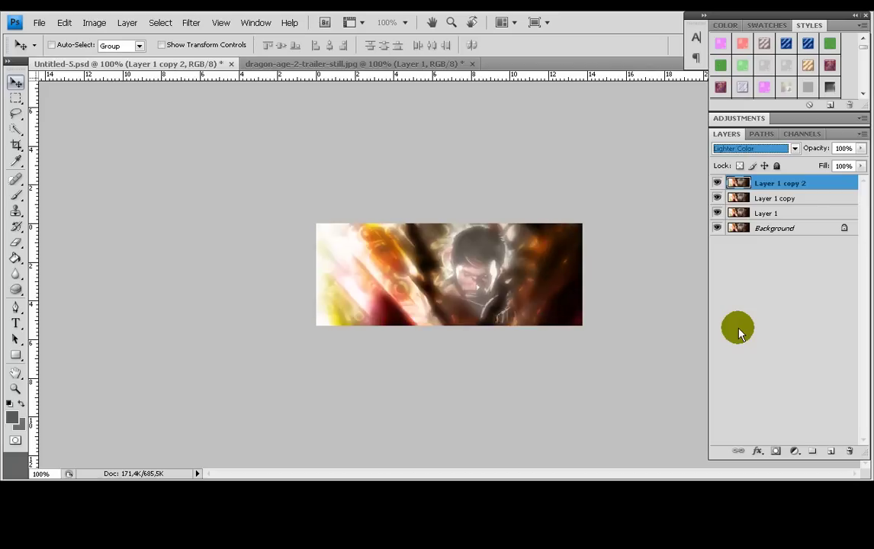
pyautogui.press('Down')
pyautogui.press('Down')
pyautogui.press('Down')
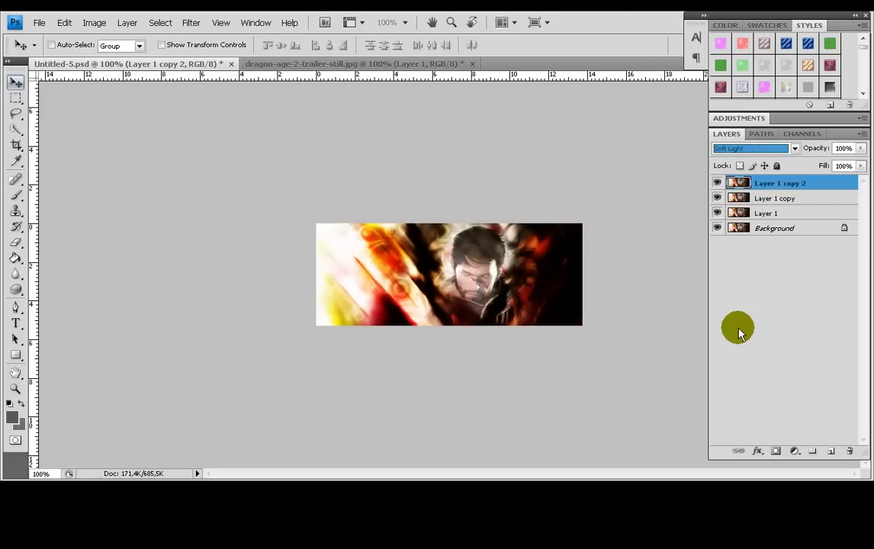
pyautogui.press('Down')
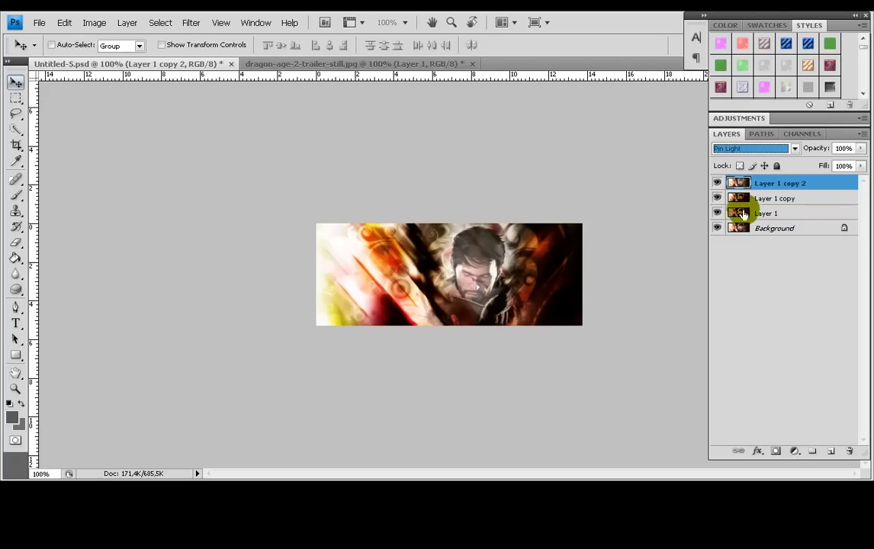
# Select Layer 1 copy and compare the signature with and without it.
pyautogui.click(722, 183)
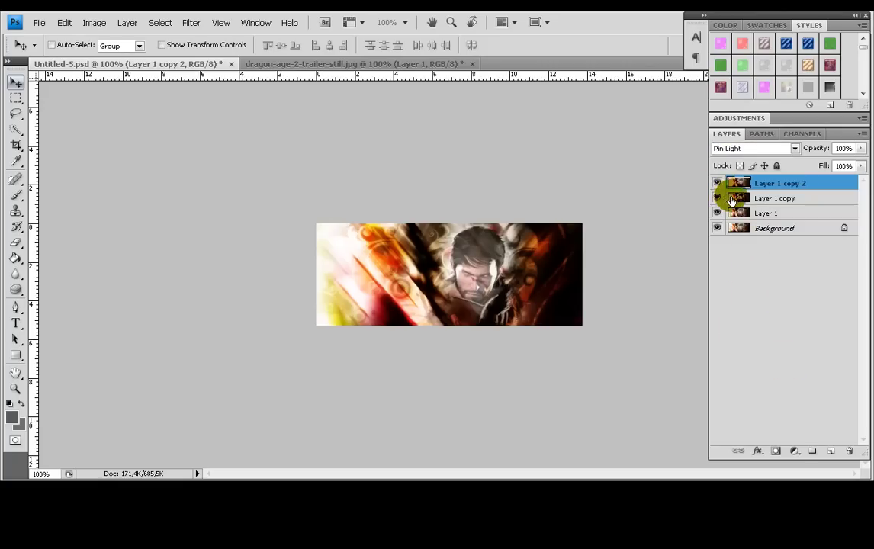
pyautogui.click(732, 197)
pyautogui.click(717, 198)
pyautogui.click(717, 199)
# Cycle through the blend modes on Layer 1 copy, settle on Lighter Color, and merge all visible layers.
pyautogui.click(746, 150)
pyautogui.click(764, 329)
pyautogui.click(765, 330)
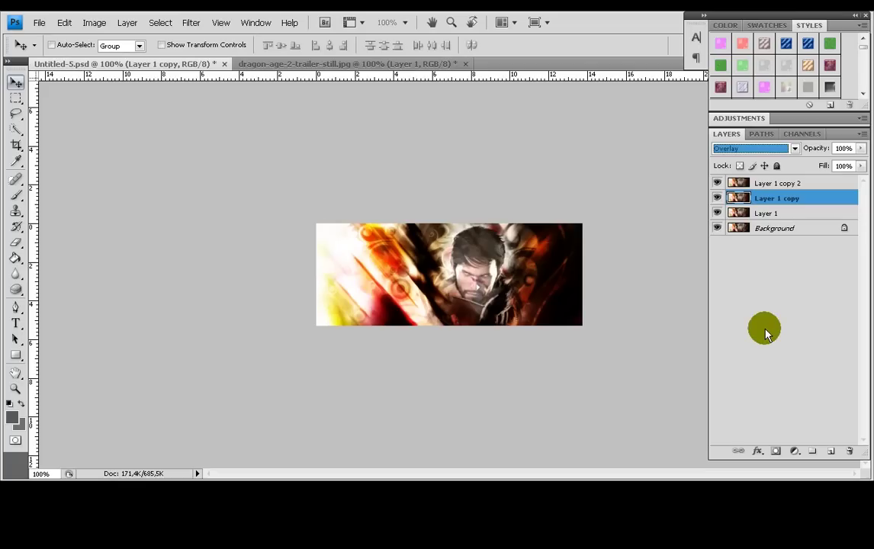
pyautogui.press('Down')
pyautogui.press('Down')
pyautogui.press('Down')
pyautogui.press('Down')
pyautogui.press('Down')
pyautogui.press('Down')
pyautogui.press('Down')
pyautogui.press('Down')
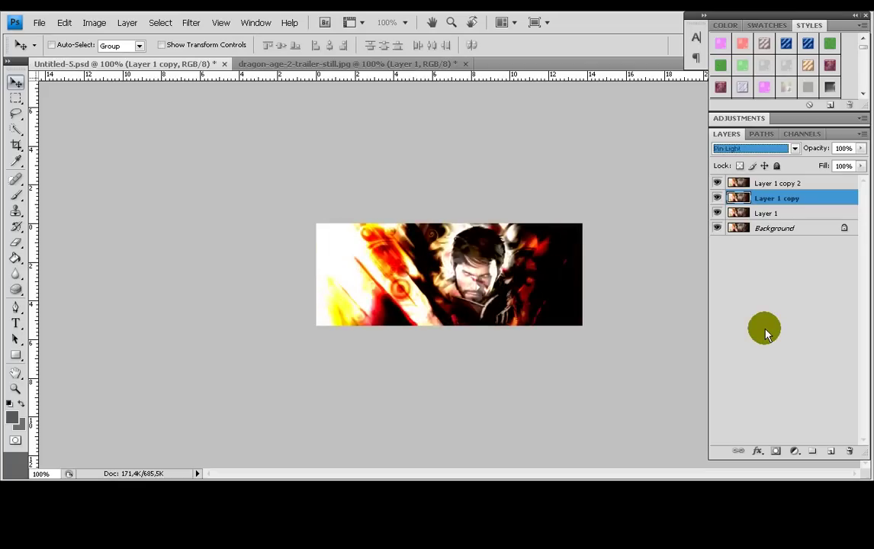
pyautogui.press('Up')
pyautogui.press('Up')
pyautogui.press('Up')
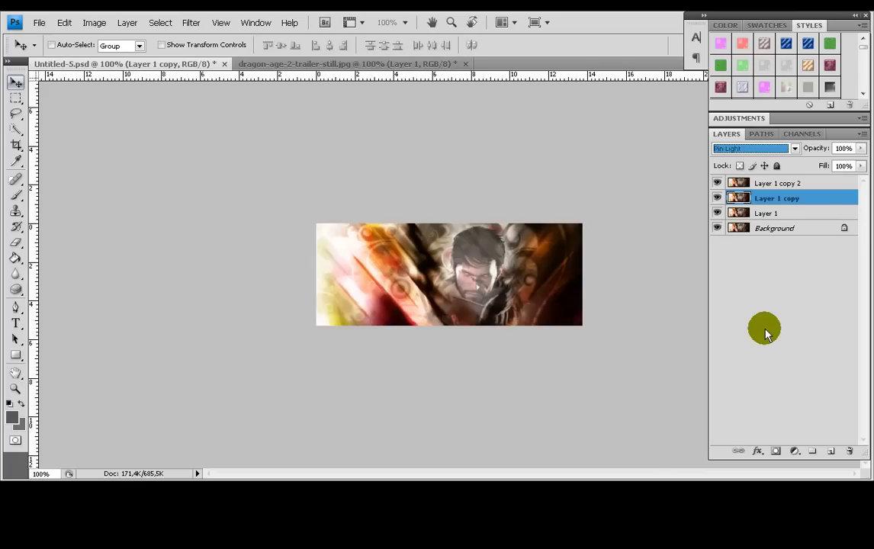
pyautogui.press('Down')
pyautogui.press('Down')
pyautogui.press('Down')
pyautogui.press('Down')
pyautogui.press('Down')
pyautogui.press('Up')
pyautogui.press('Up')
pyautogui.press('Up')
pyautogui.press('Up')
pyautogui.press('Up')
pyautogui.press('Up')
pyautogui.press('Up')
pyautogui.press('Up')
pyautogui.press('Up')
pyautogui.press('Up')
pyautogui.press('Up')
pyautogui.press('Up')
pyautogui.press('Up')
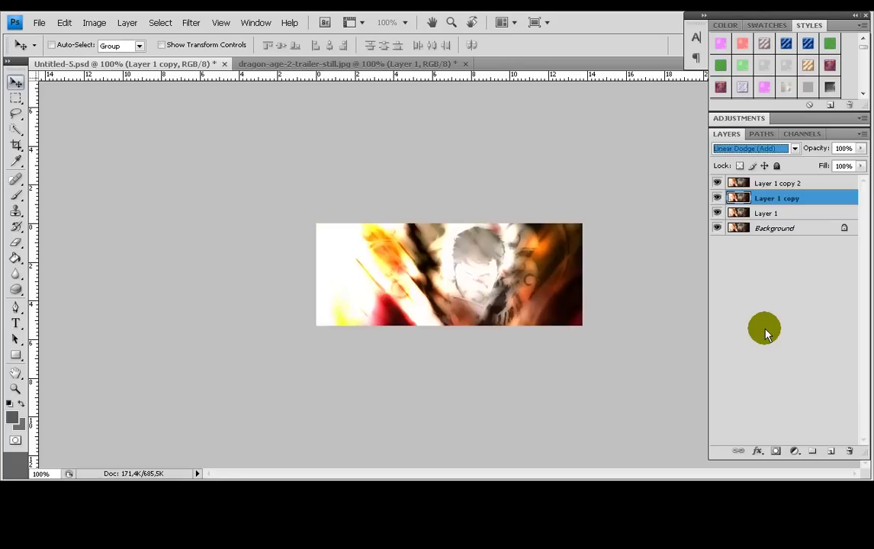
pyautogui.press('Down')
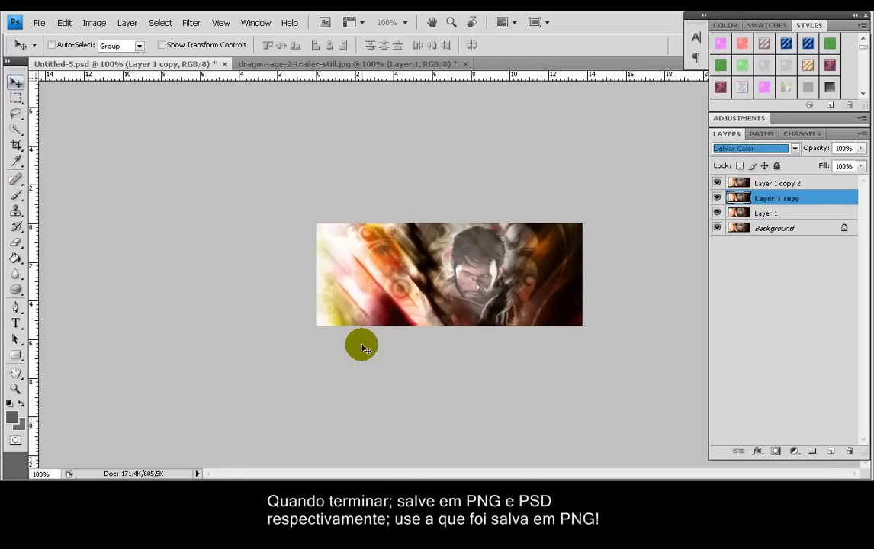
pyautogui.hotkey('ctrl', 'shift', 'e')
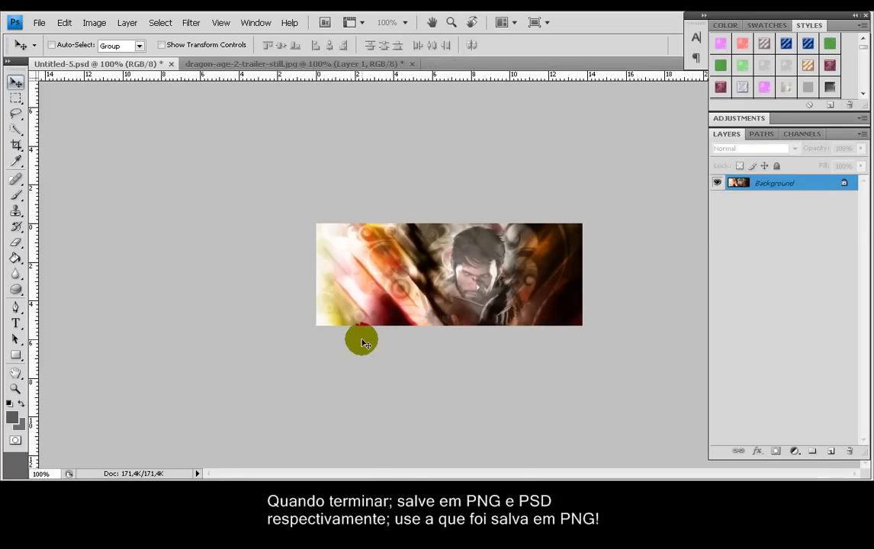